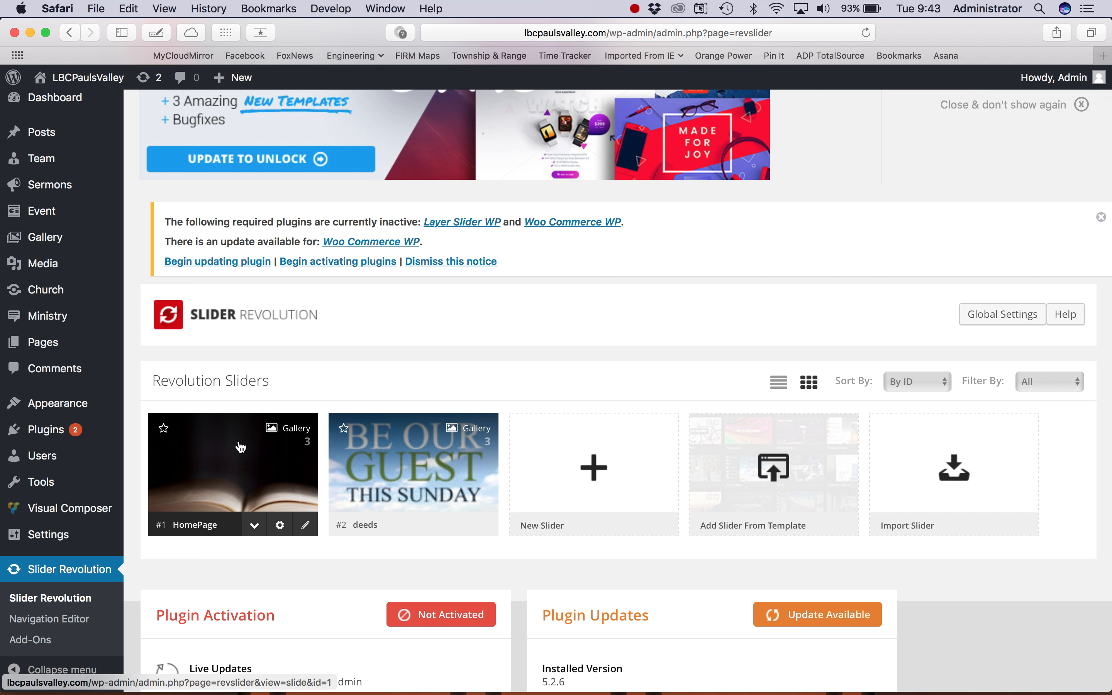
# Step: Open the HomePage slider in the slide editor and bring its slide list and background options into view
pyautogui.scroll(-2, 243, 452)
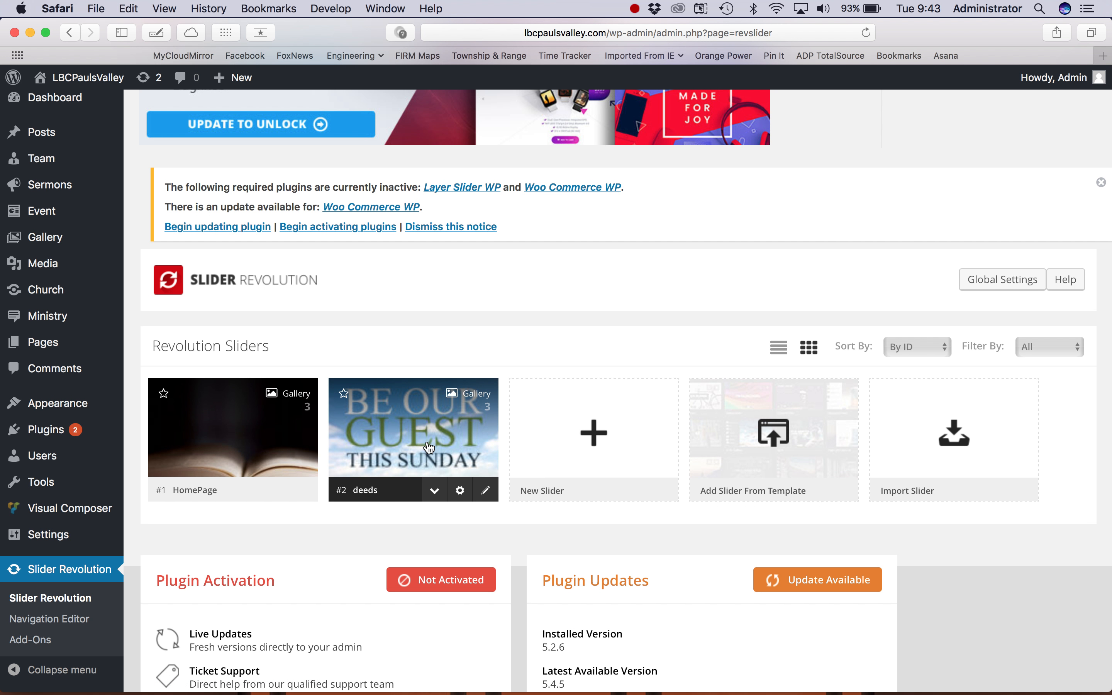
pyautogui.click(238, 432)
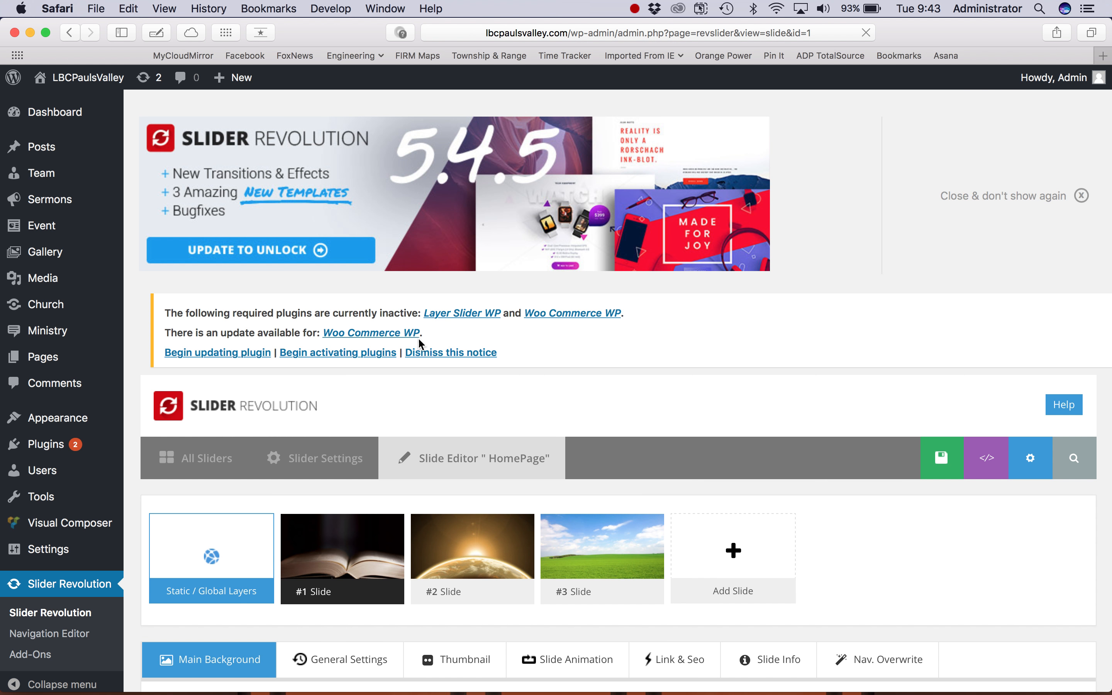
pyautogui.scroll(-5, 423, 337)
pyautogui.scroll(-4, 511, 396)
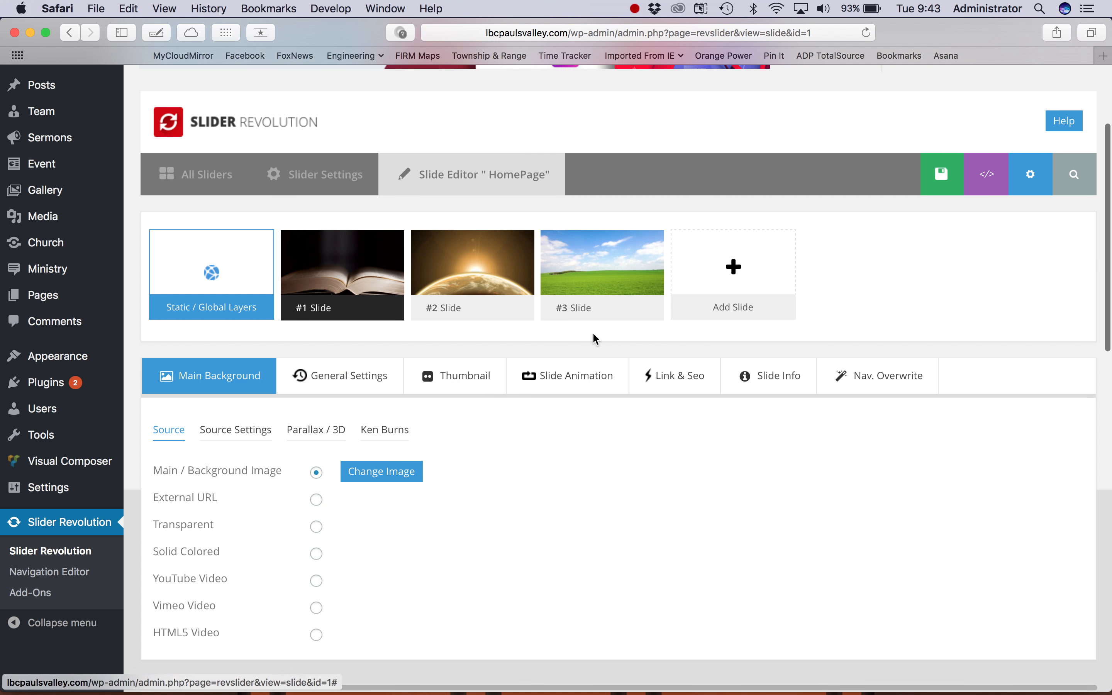
# Step: Add a blank slide to the HomePage slider after slide #3
pyautogui.moveTo(646, 287)
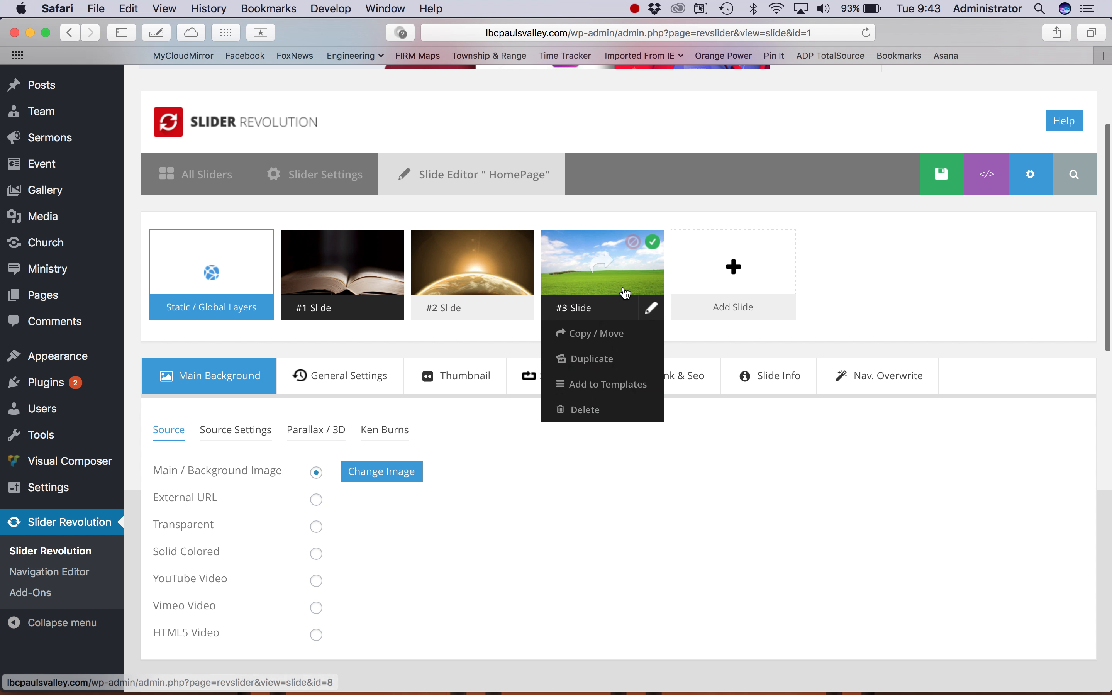
pyautogui.moveTo(720, 289)
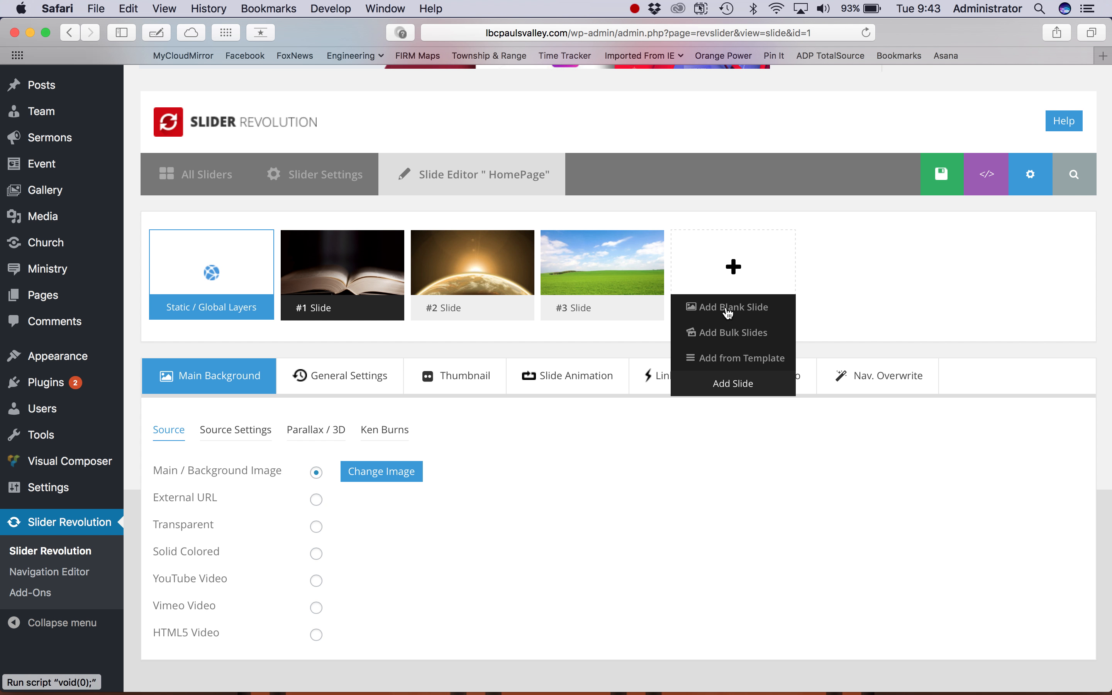
pyautogui.scroll(2, 735, 260)
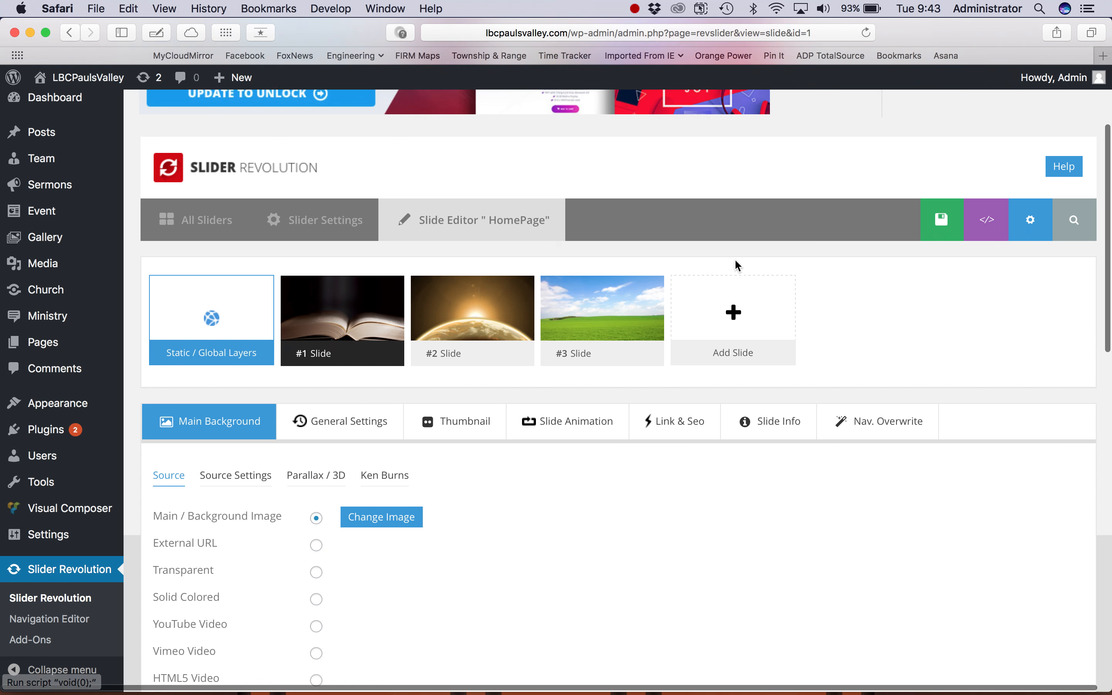
pyautogui.scroll(-2, 734, 259)
pyautogui.scroll(-4, 737, 300)
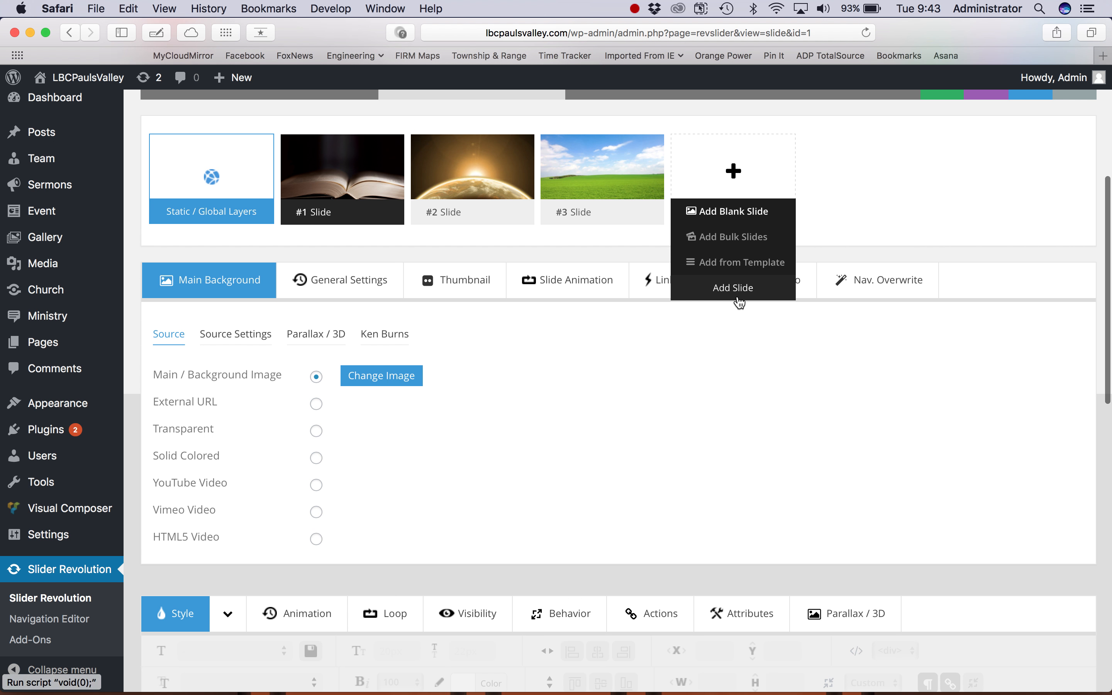
pyautogui.scroll(-3, 405, 340)
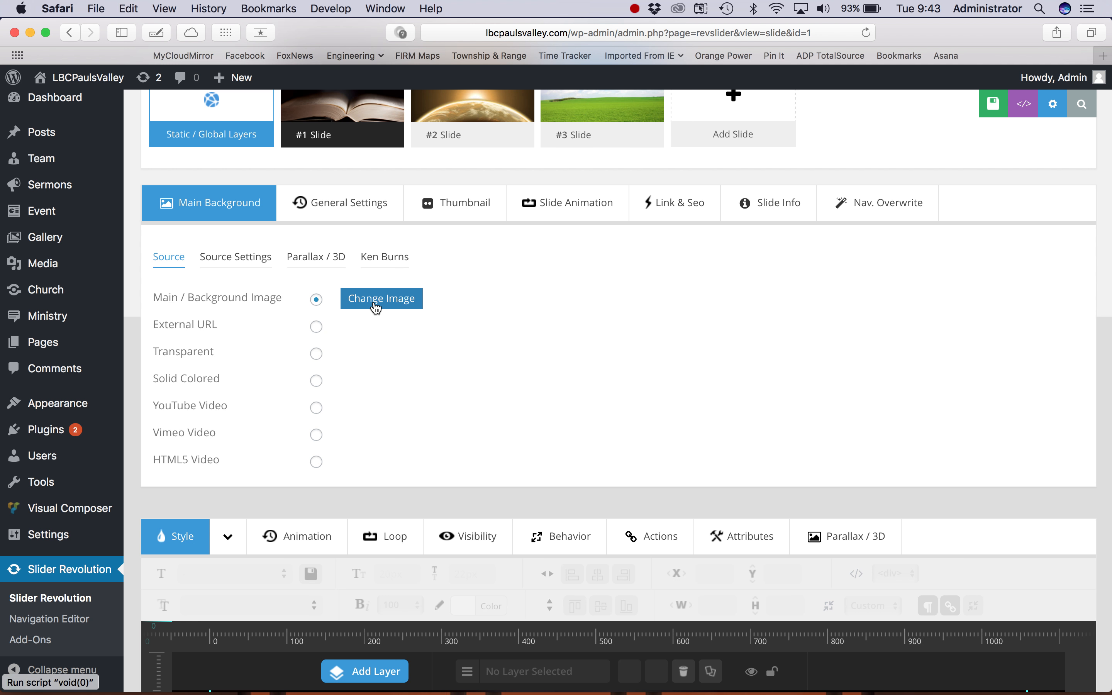
pyautogui.scroll(-10, 383, 328)
pyautogui.scroll(15, 382, 330)
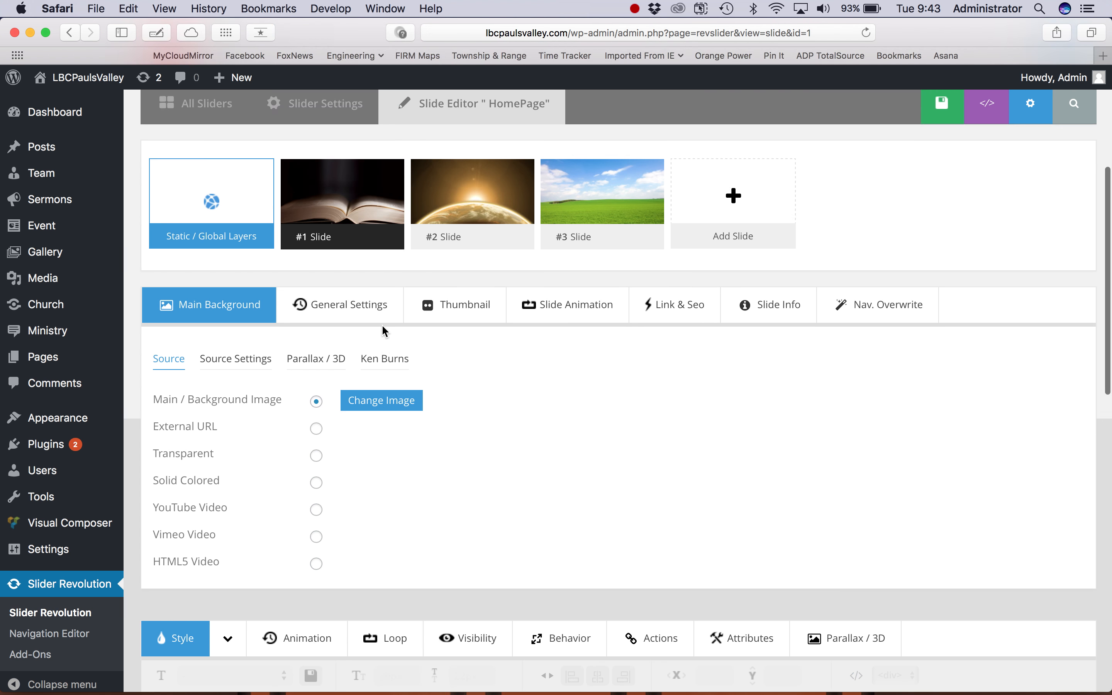
pyautogui.click(734, 320)
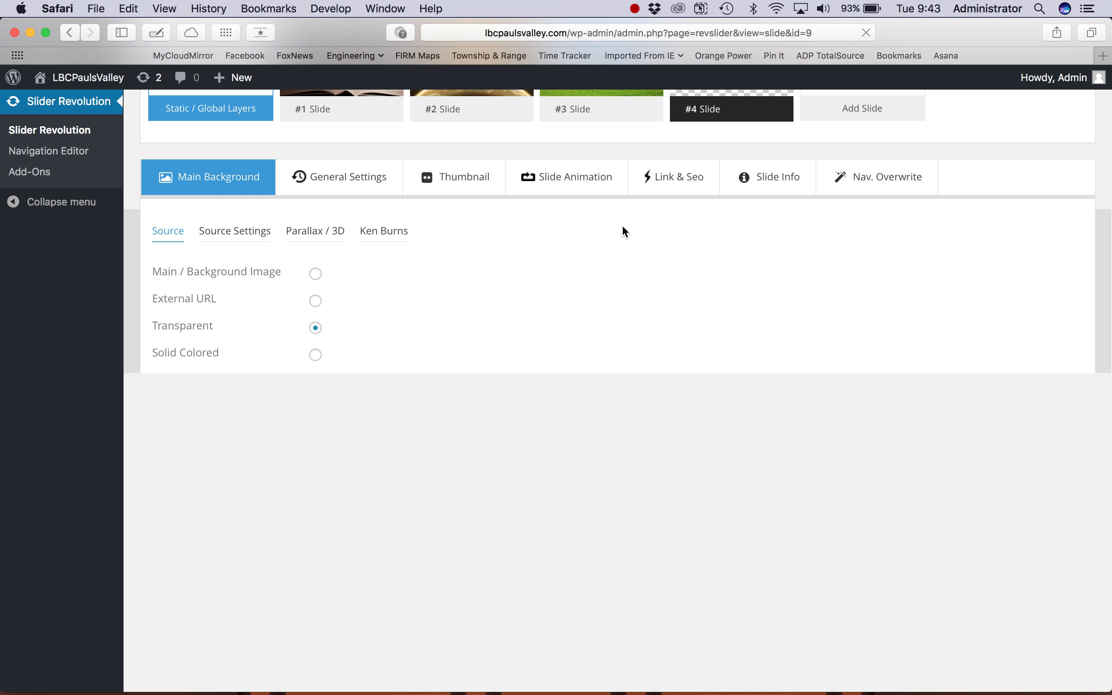
# Step: Set slide #4's background source to Main / Background Image and open the slide image selection
pyautogui.scroll(3, 623, 226)
pyautogui.scroll(-4, 625, 232)
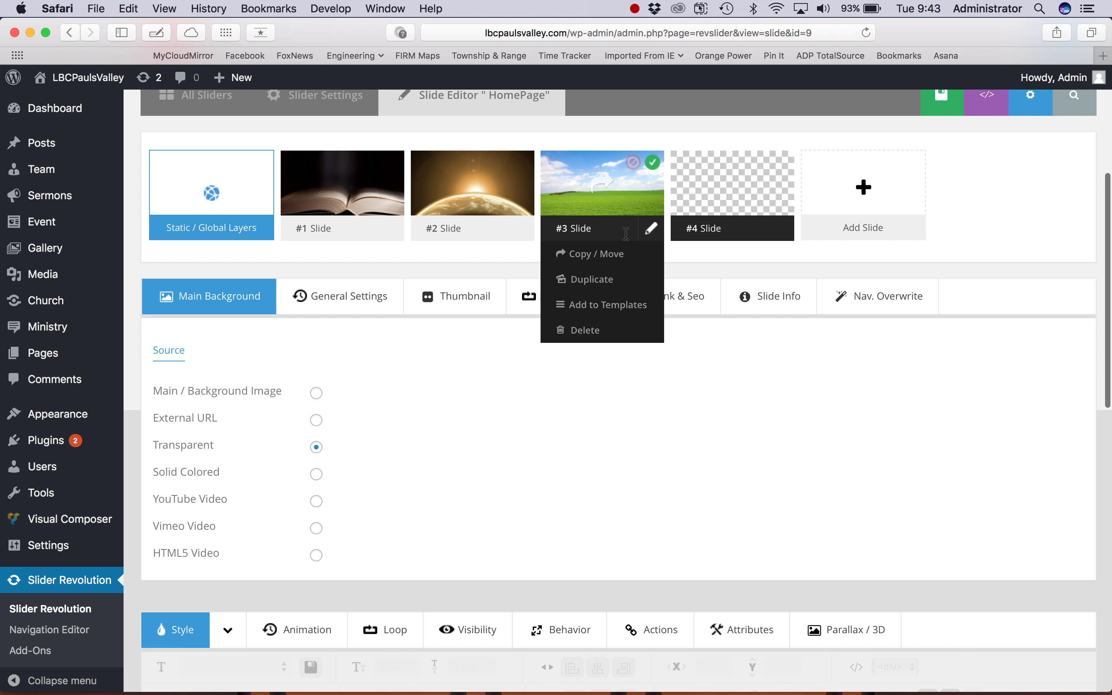
pyautogui.click(315, 254)
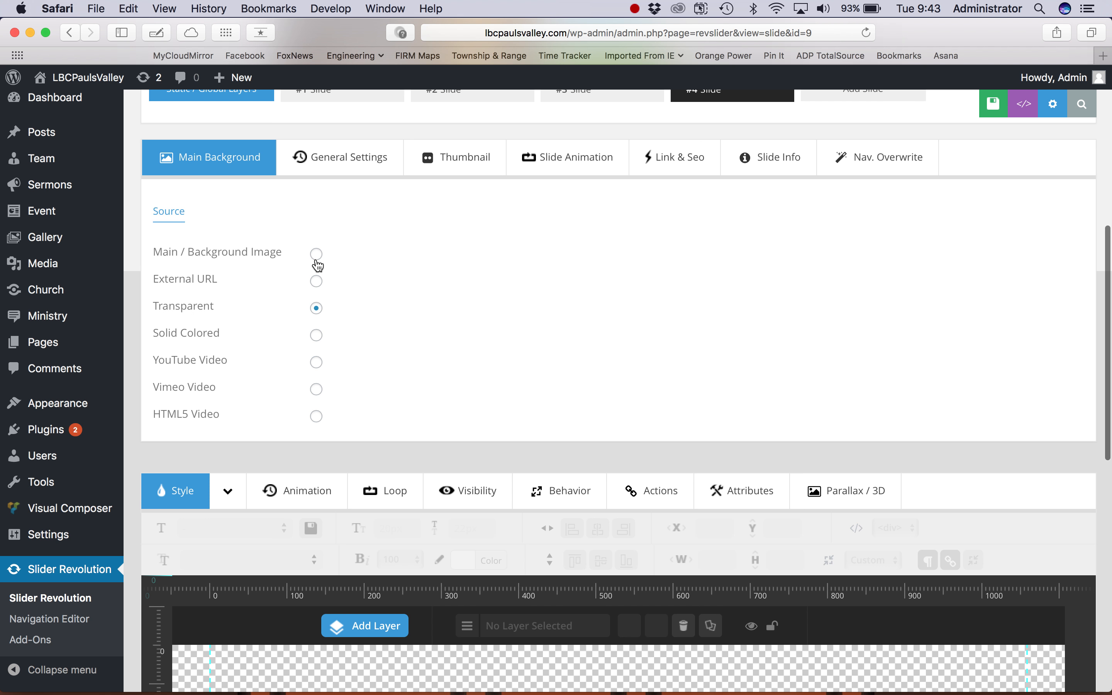
pyautogui.click(378, 256)
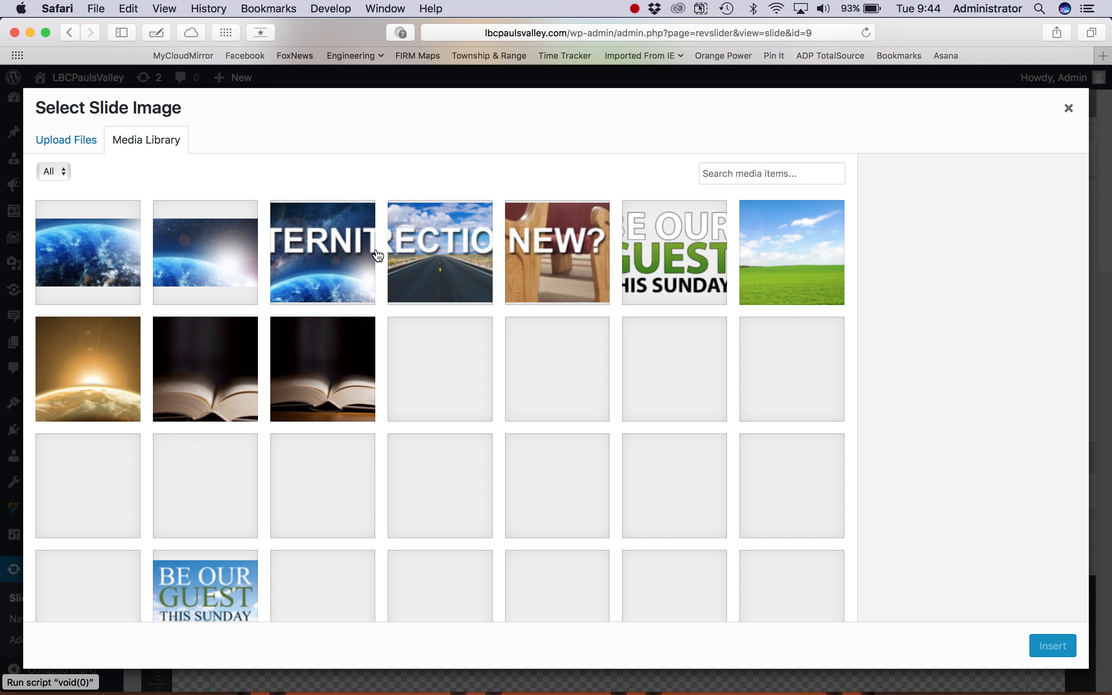
# Step: Insert BeOurGuest.jpg, the green field under a blue sky, from the media library as the slide's background image
pyautogui.click(77, 148)
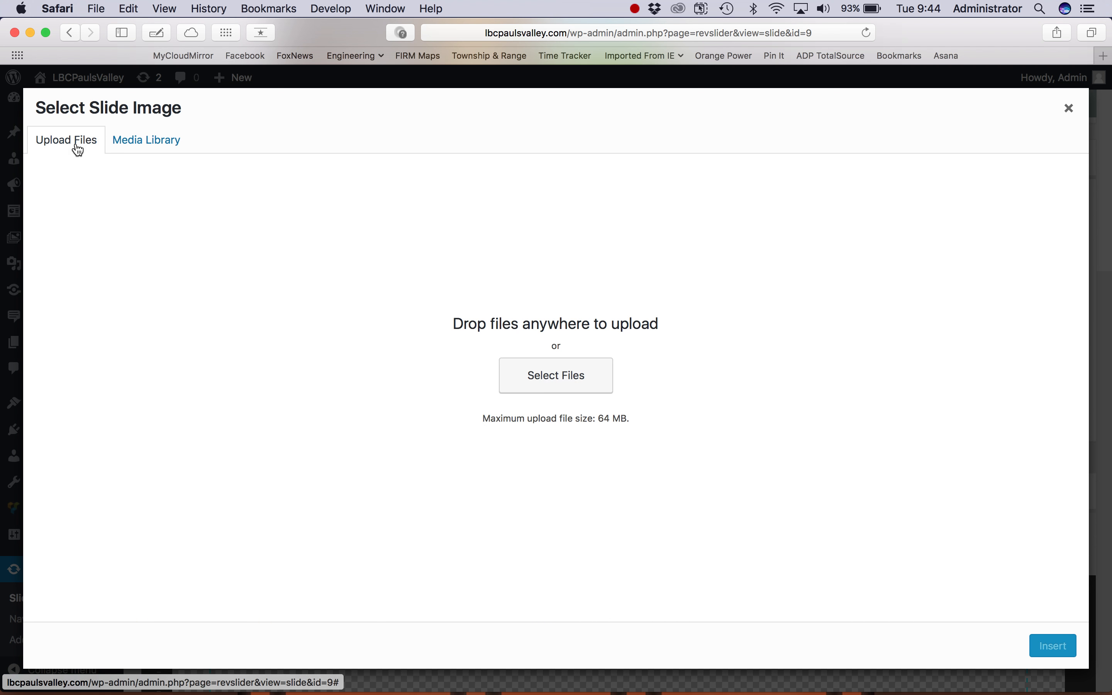
pyautogui.click(146, 143)
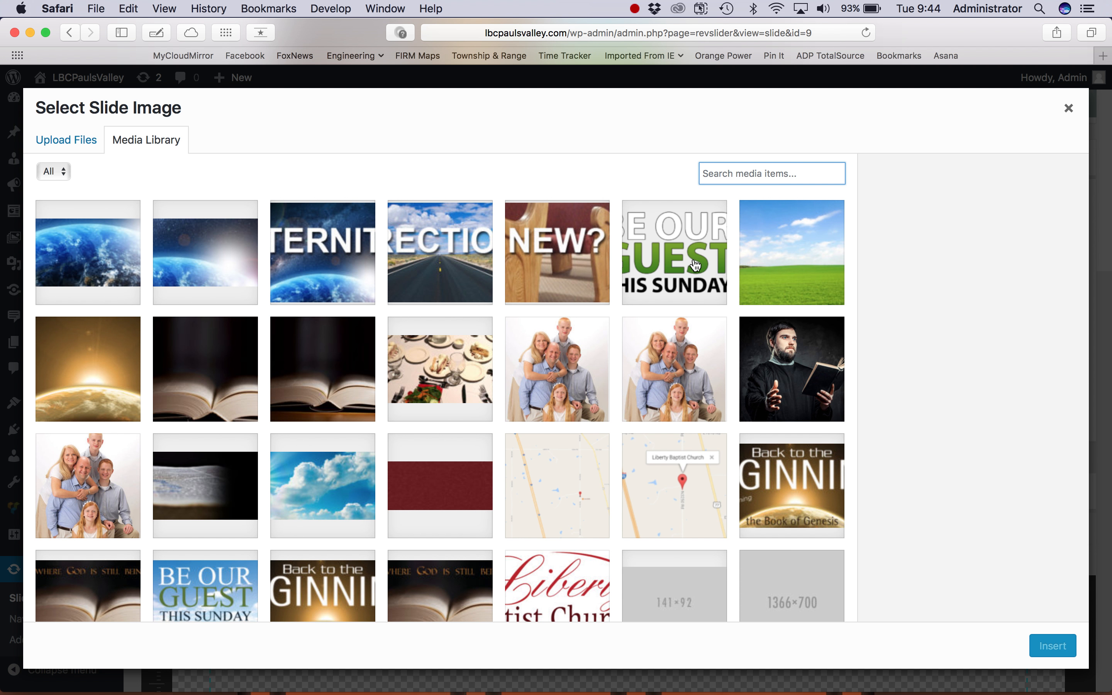
pyautogui.click(766, 255)
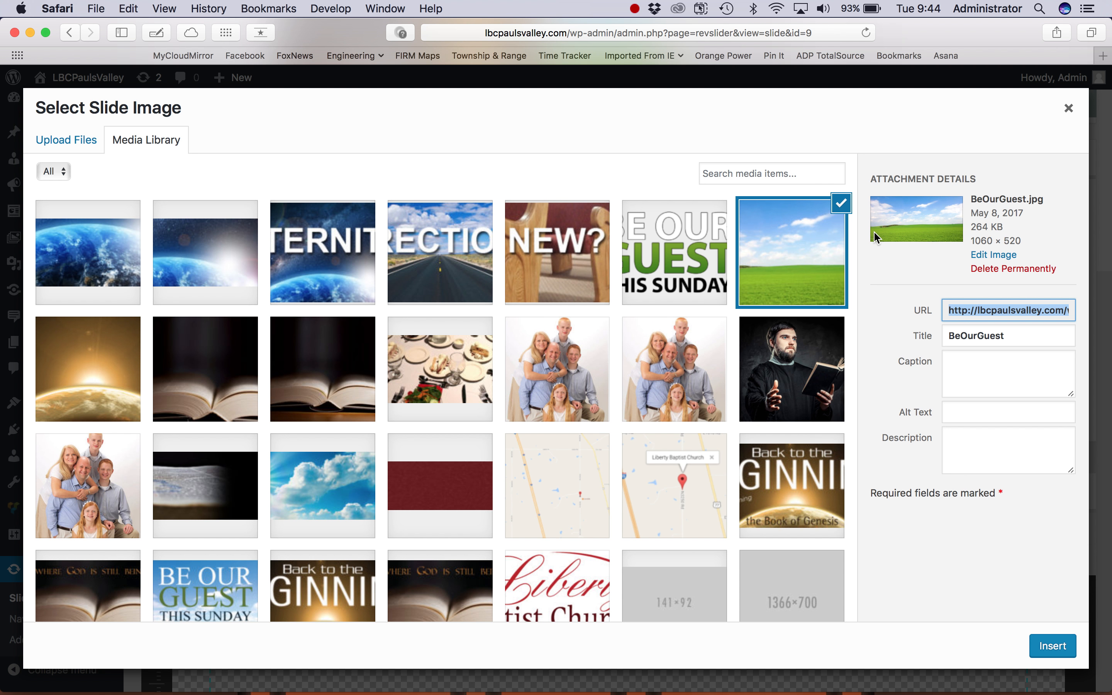
pyautogui.click(232, 375)
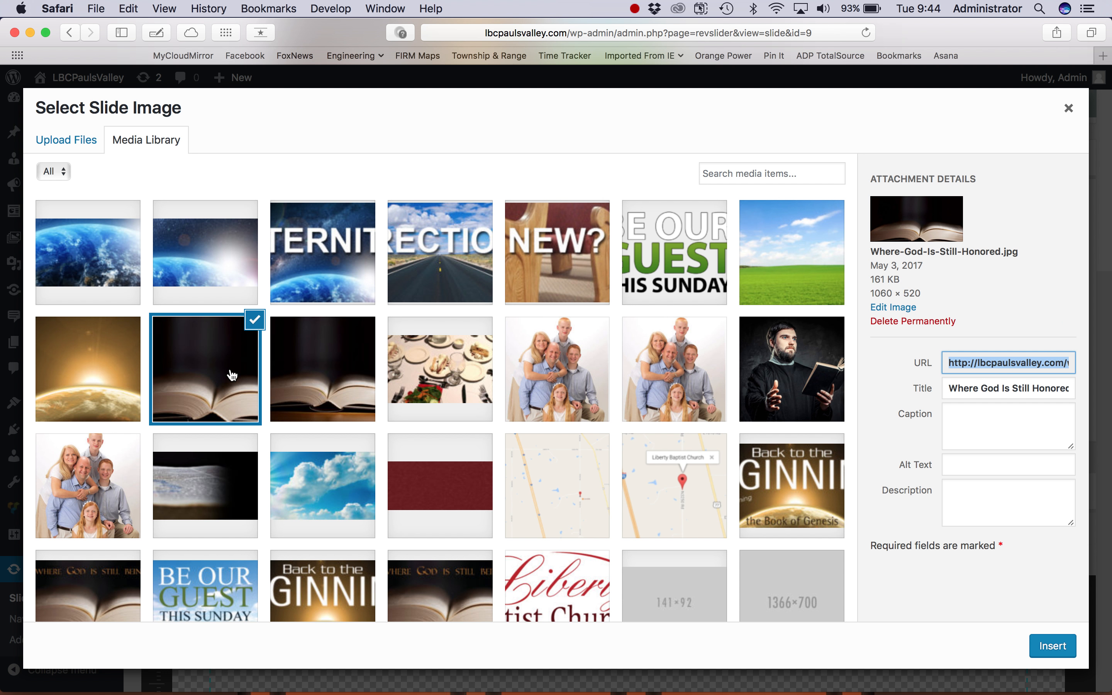
pyautogui.click(766, 241)
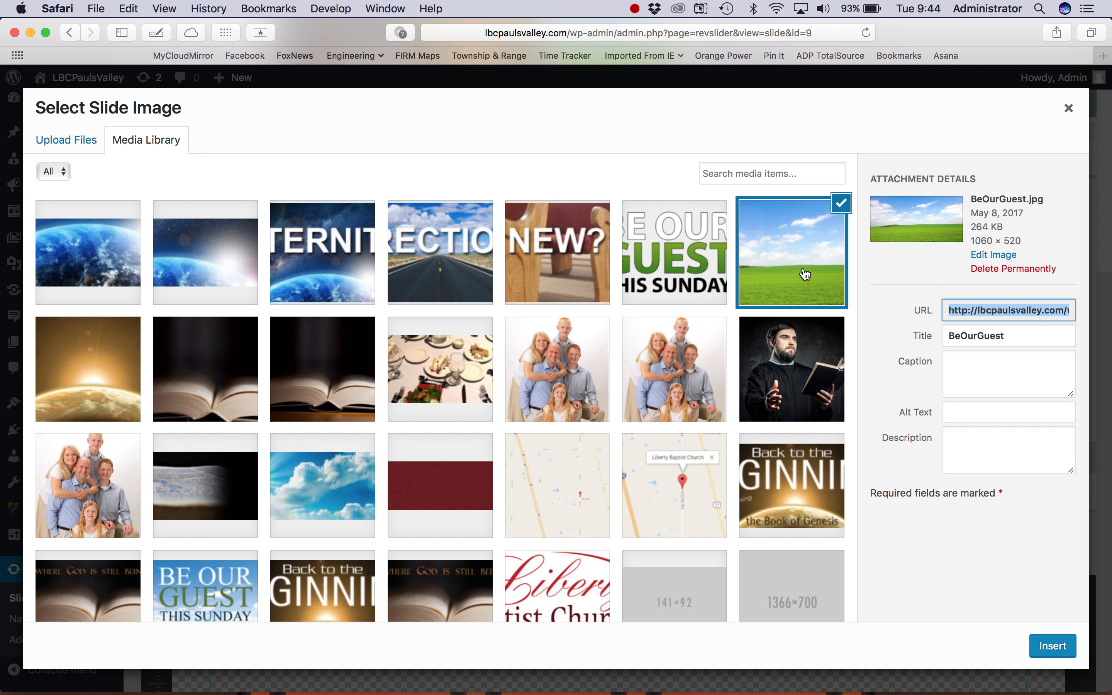
pyautogui.click(1040, 650)
# Step: Add a Text/Html layer to the new slide
pyautogui.scroll(-10, 829, 449)
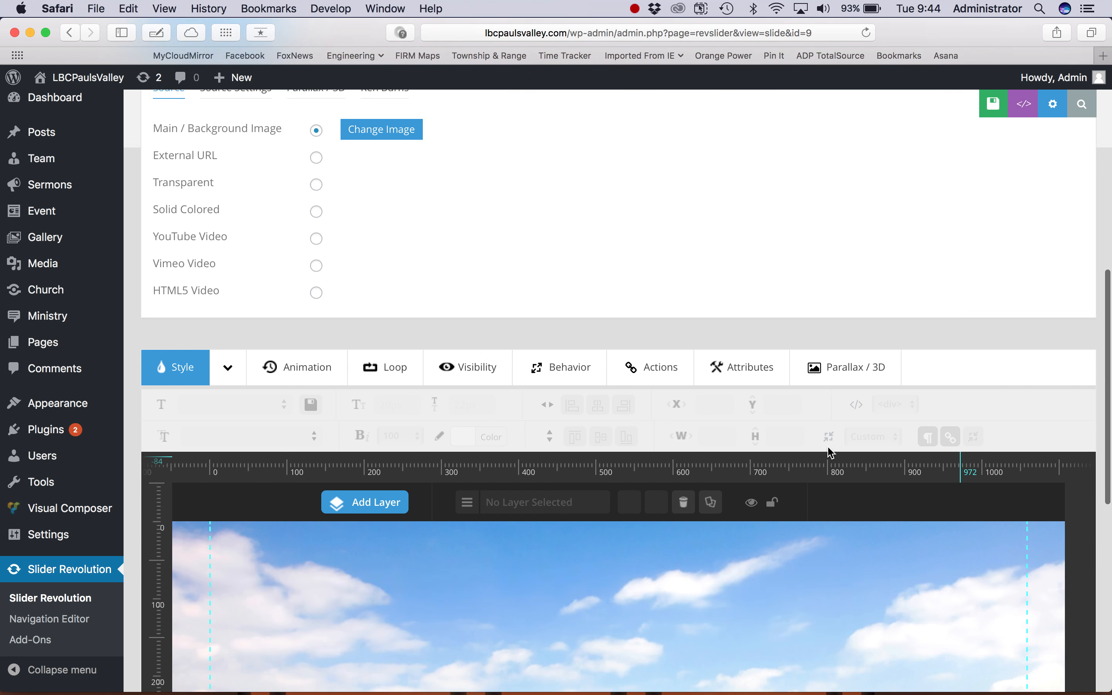
pyautogui.scroll(-3, 829, 450)
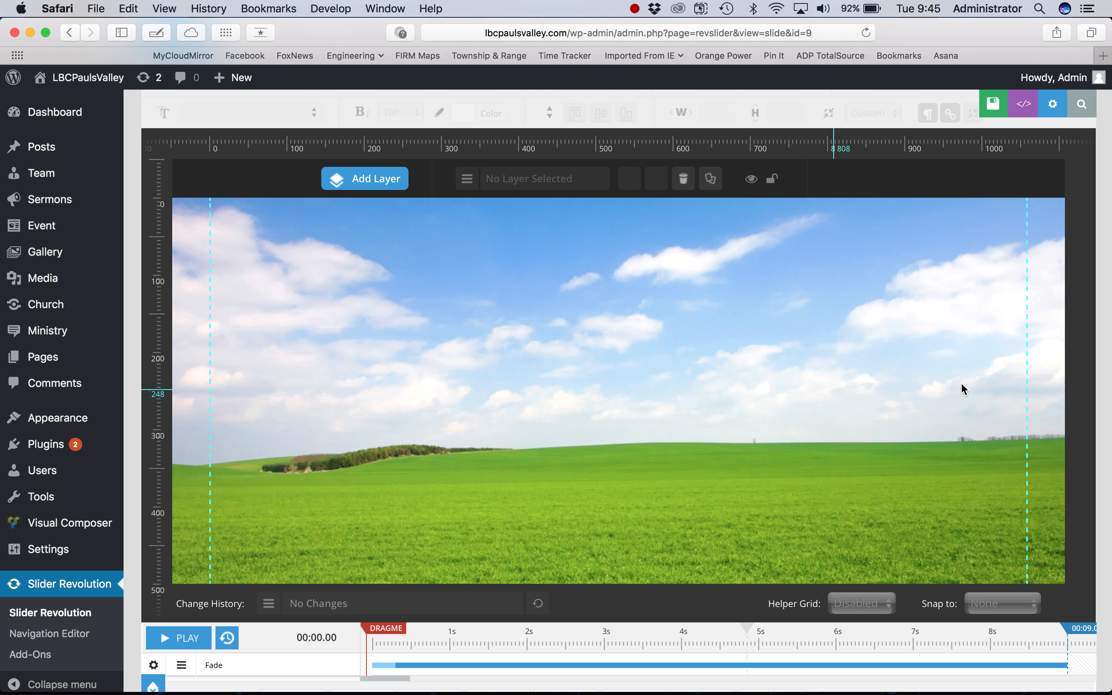
pyautogui.scroll(5, 786, 301)
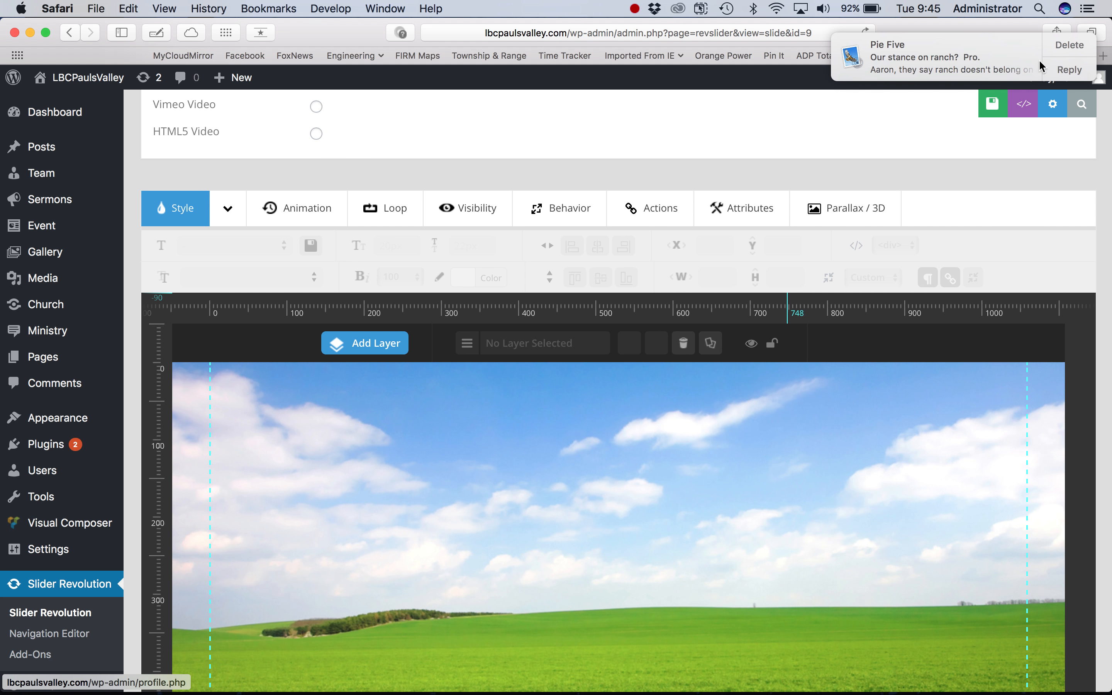
pyautogui.scroll(-5, 552, 350)
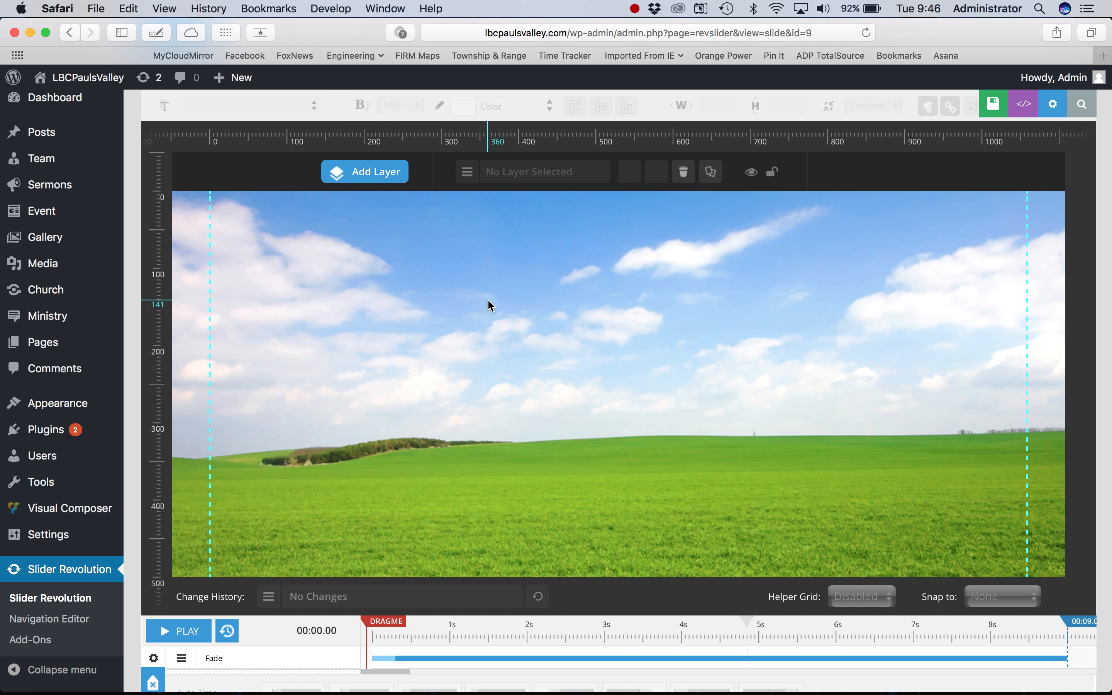
pyautogui.scroll(-1, 487, 300)
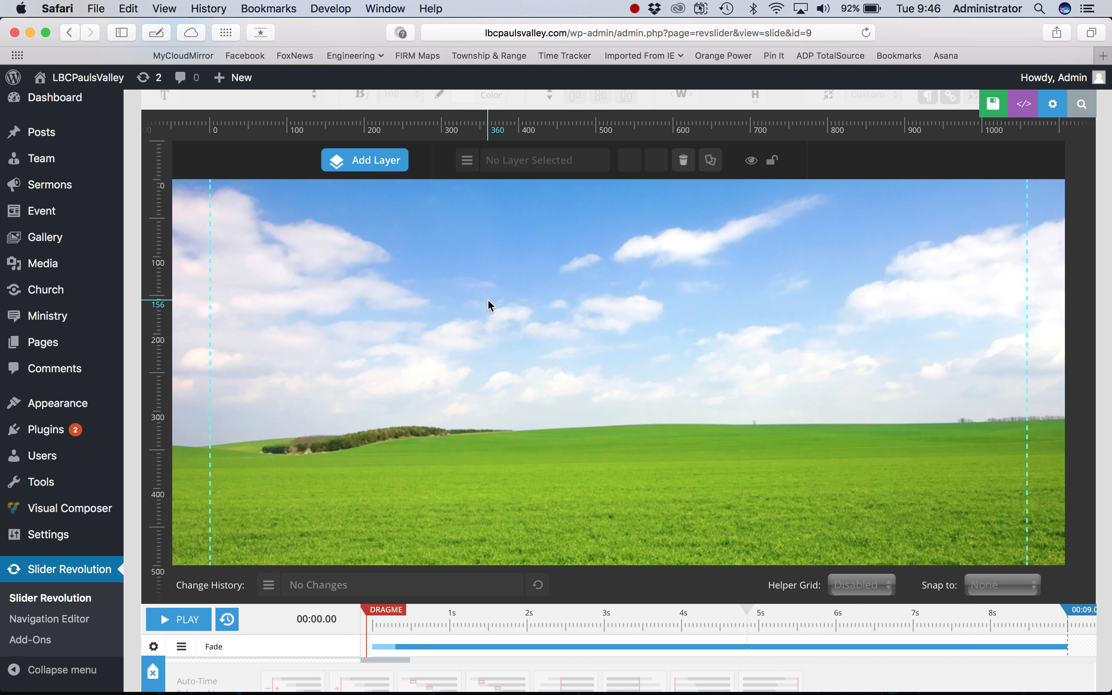
pyautogui.moveTo(354, 162)
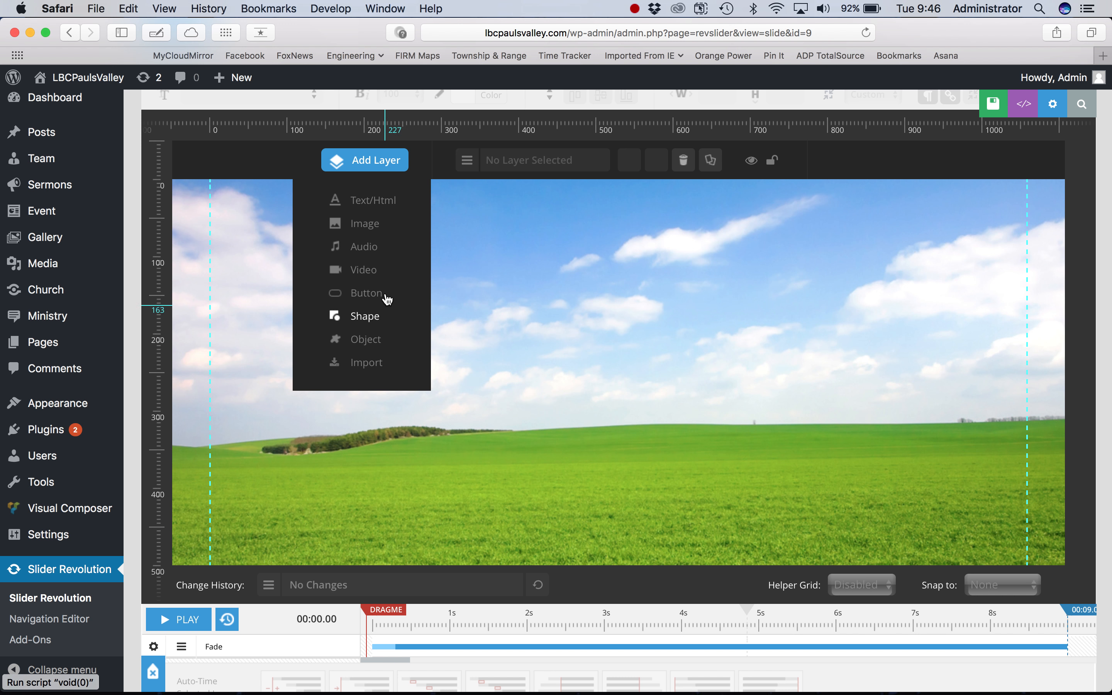
pyautogui.click(373, 201)
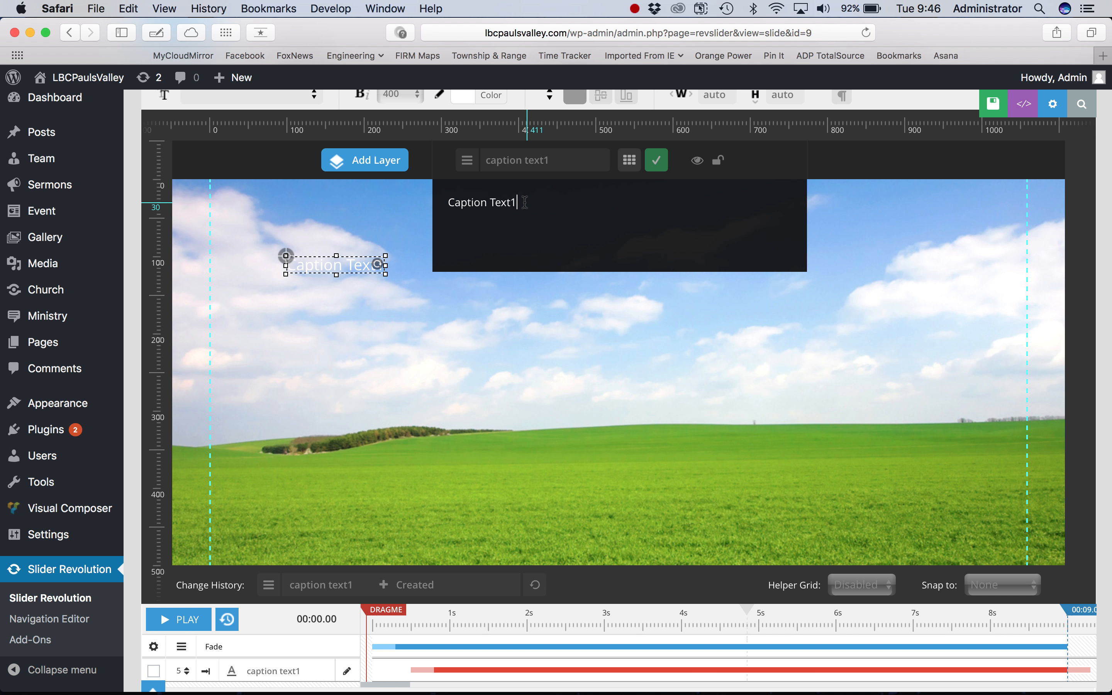
# Step: Replace the new layer's placeholder caption with "Come Vist Us This Sunday" and apply the text
pyautogui.moveTo(529, 202); pyautogui.dragTo(436, 204)
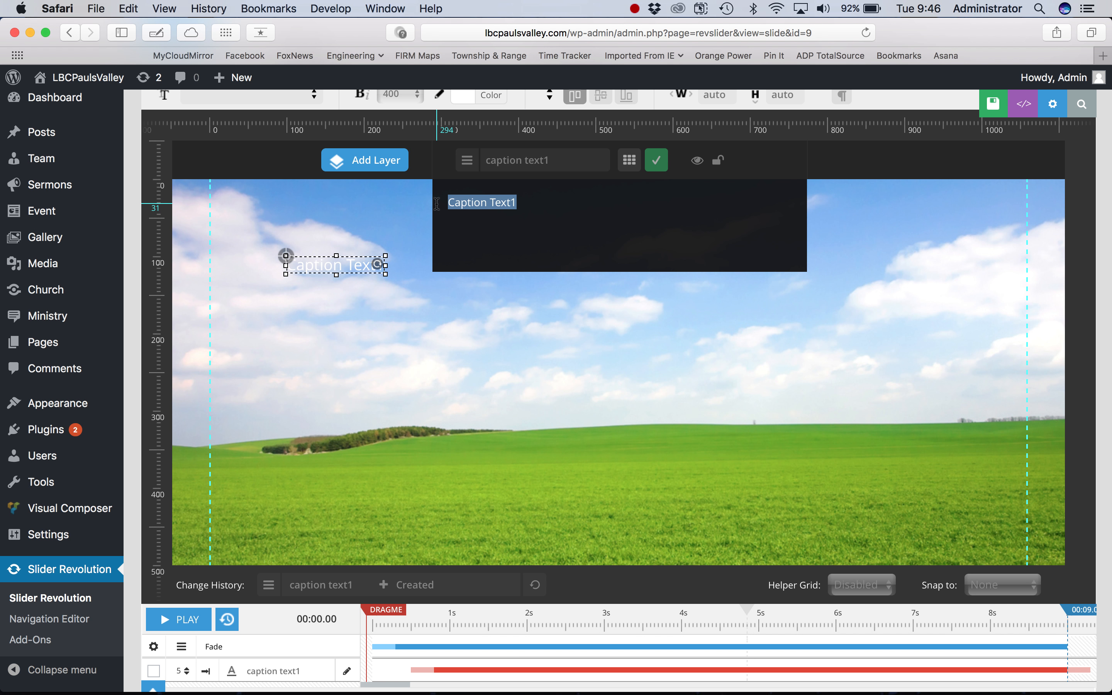
pyautogui.write('Come V')
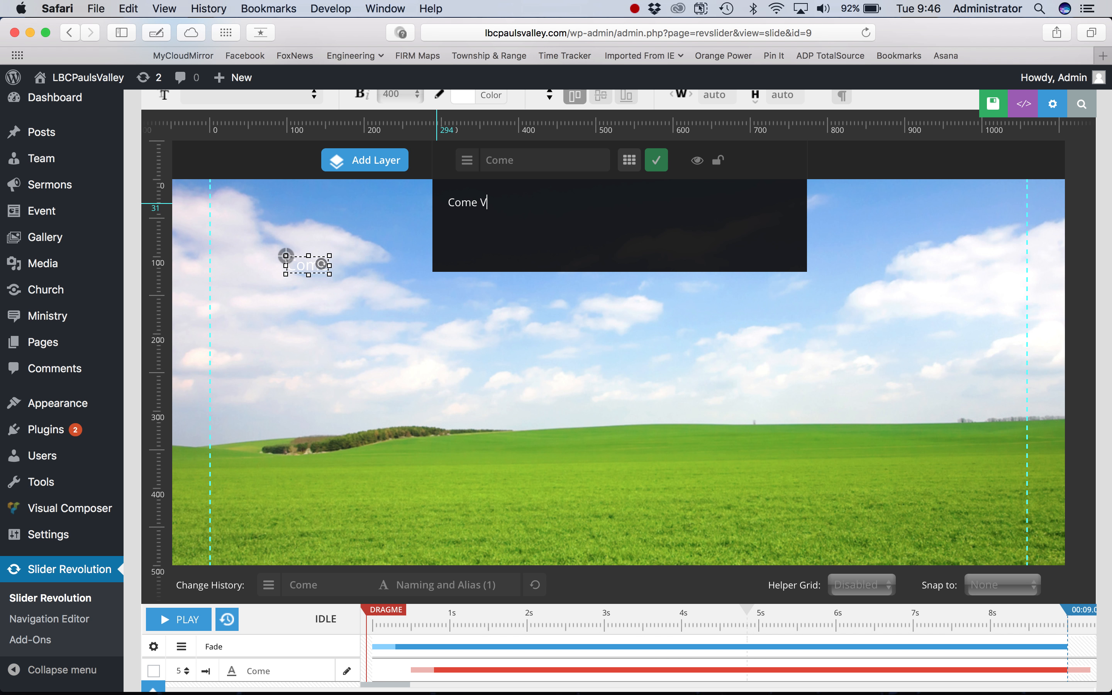
pyautogui.write('ist u')
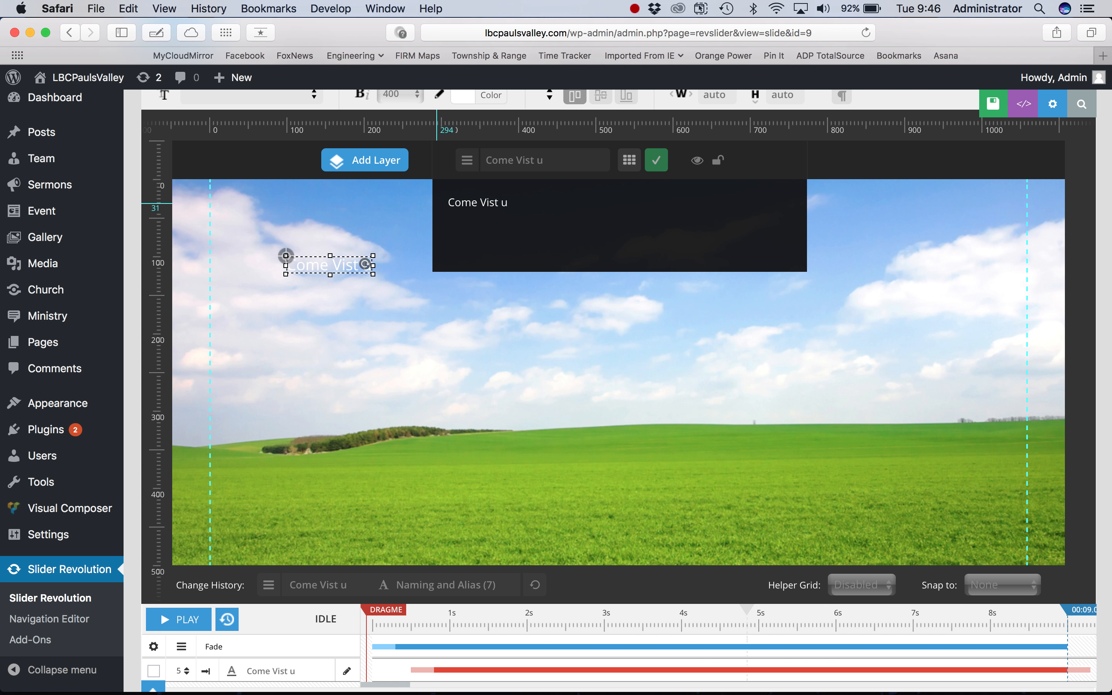
pyautogui.press('BackSpace')
pyautogui.press('BackSpace')
pyautogui.write('Us t')
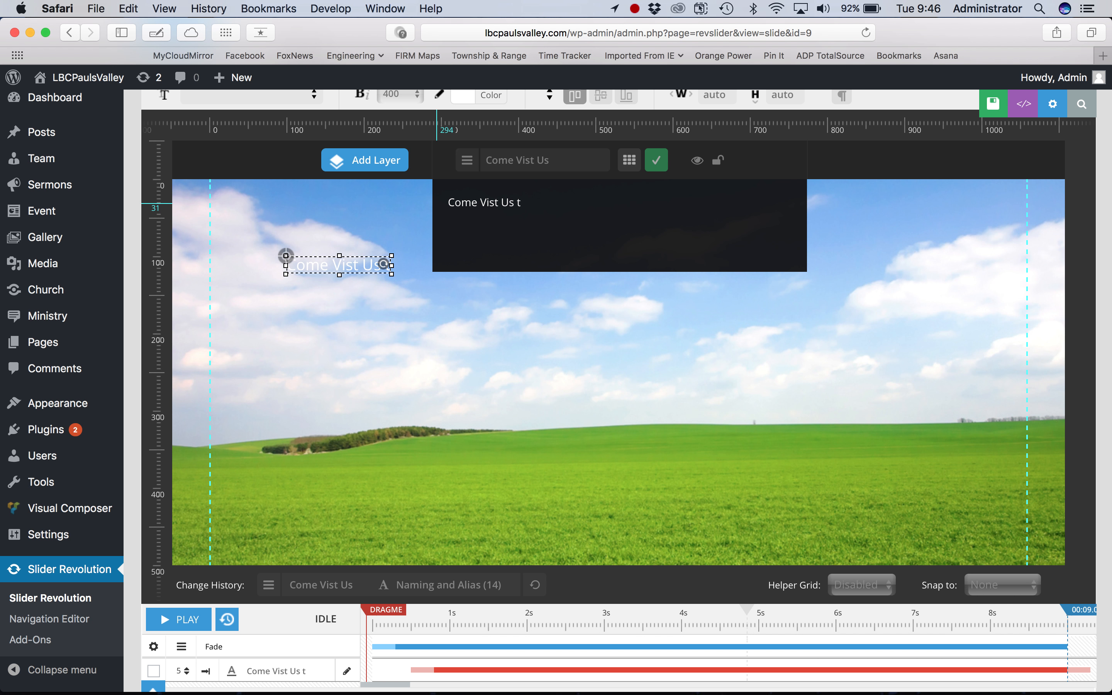
pyautogui.press('BackSpace')
pyautogui.write('This Sunday')
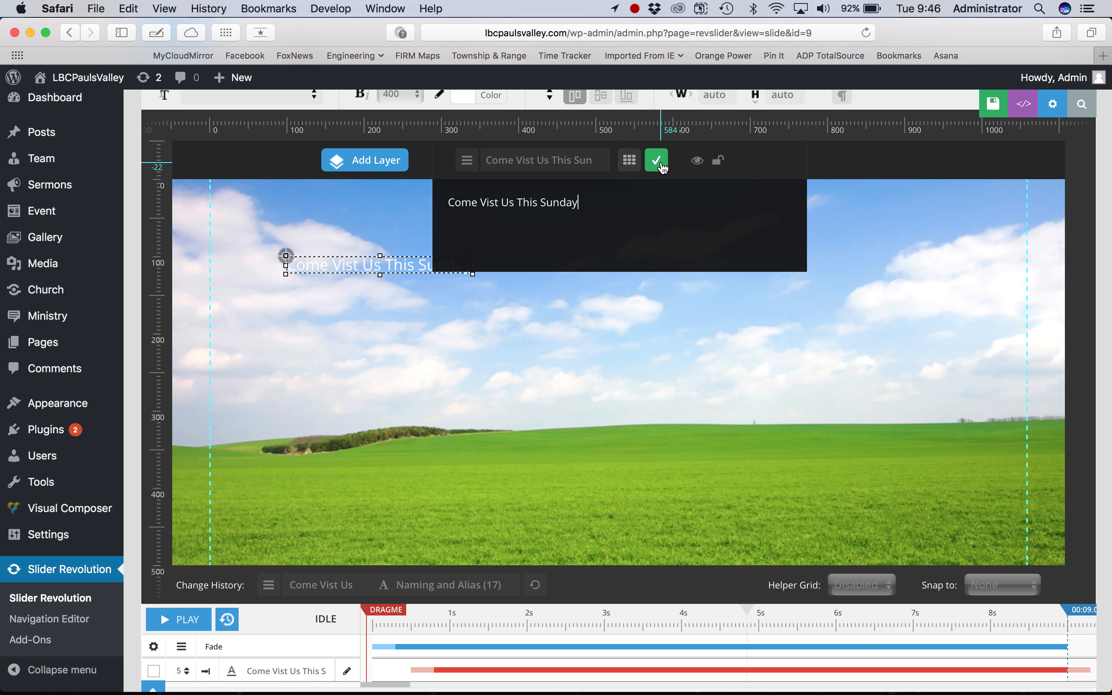
pyautogui.click(660, 164)
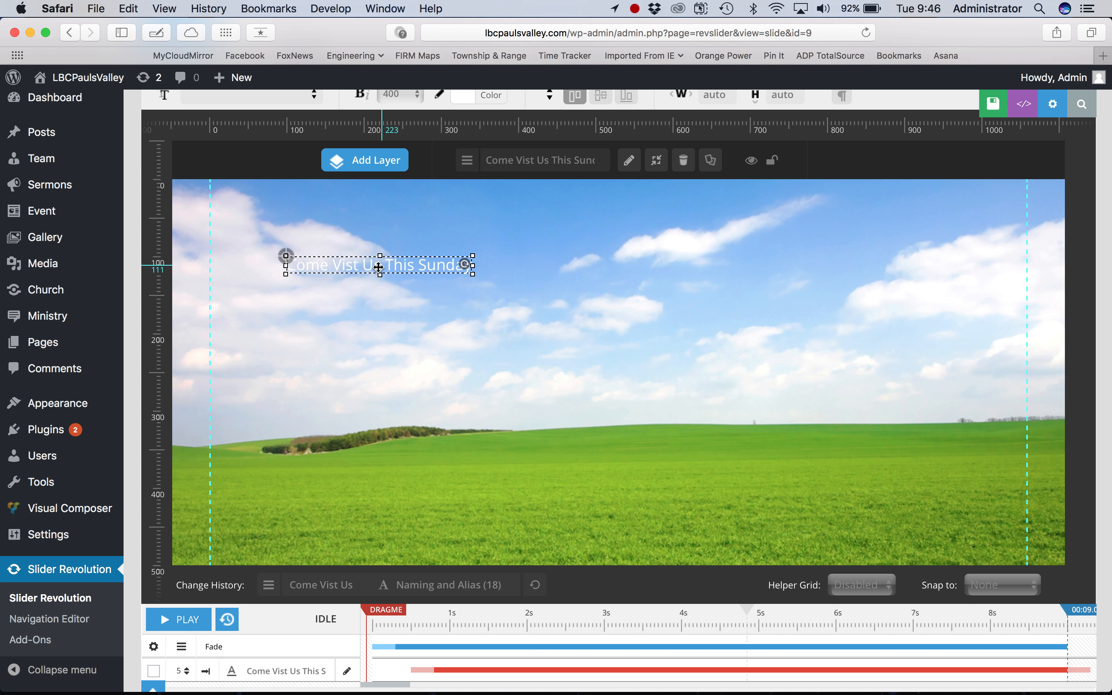
# Step: Move the text layer to about X 385 px, Y 185 px and enlarge its box to about 299 by 40 px
pyautogui.moveTo(378, 265); pyautogui.dragTo(559, 326)
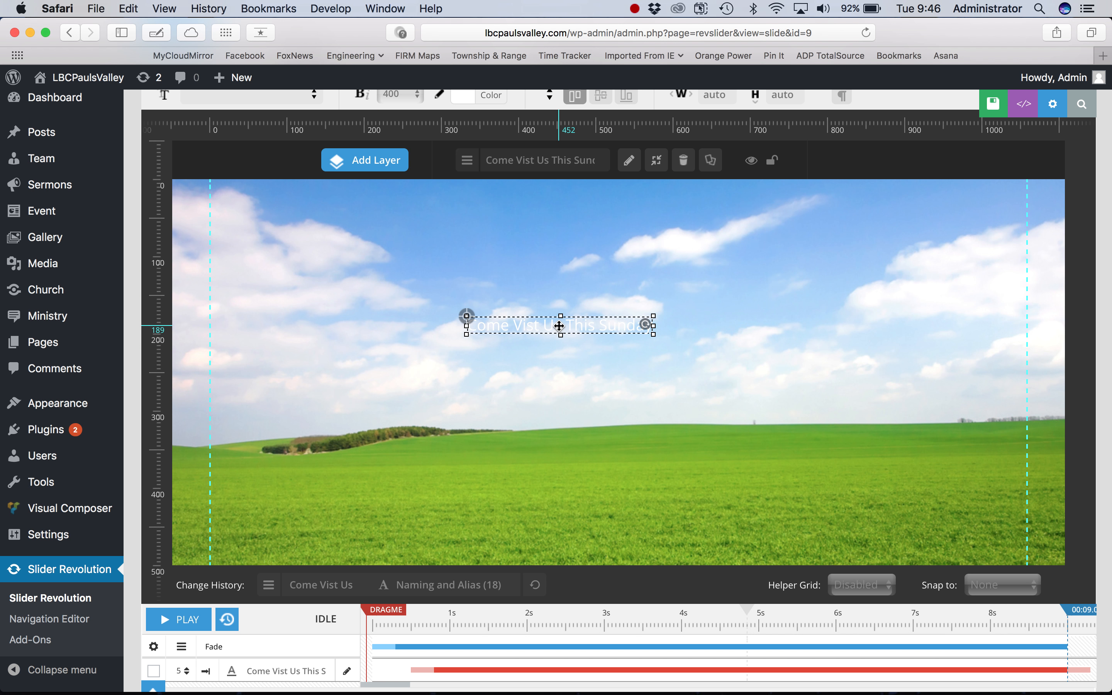
pyautogui.moveTo(559, 325); pyautogui.dragTo(600, 331)
pyautogui.scroll(2, 611, 298)
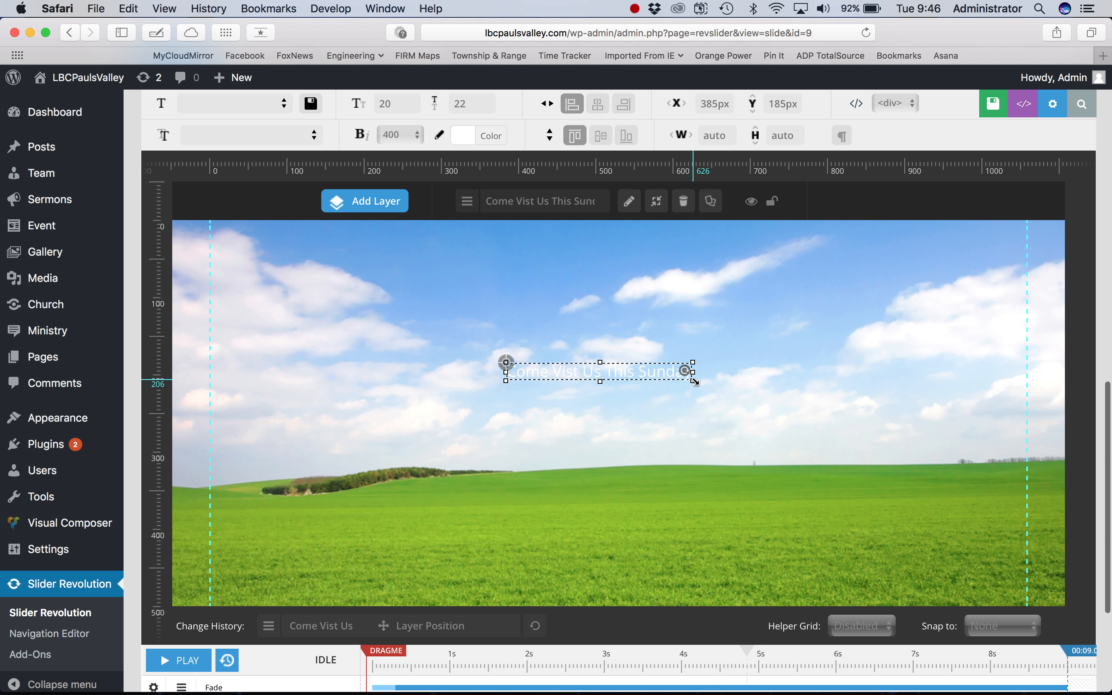
pyautogui.moveTo(696, 382); pyautogui.dragTo(737, 394)
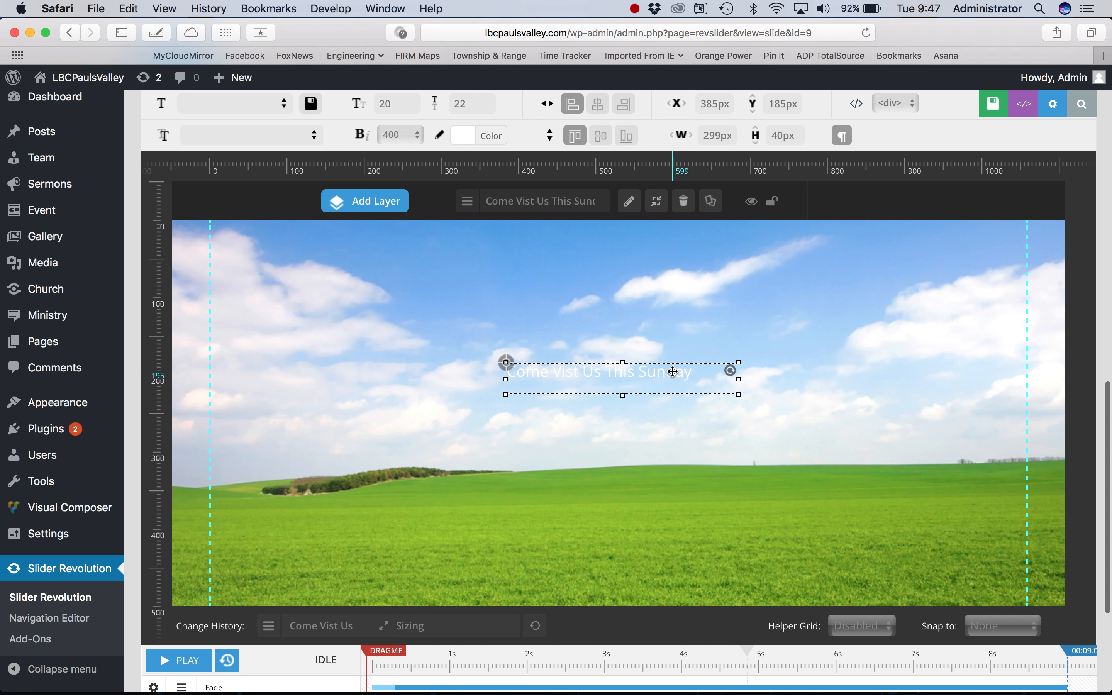
pyautogui.scroll(1, 673, 372)
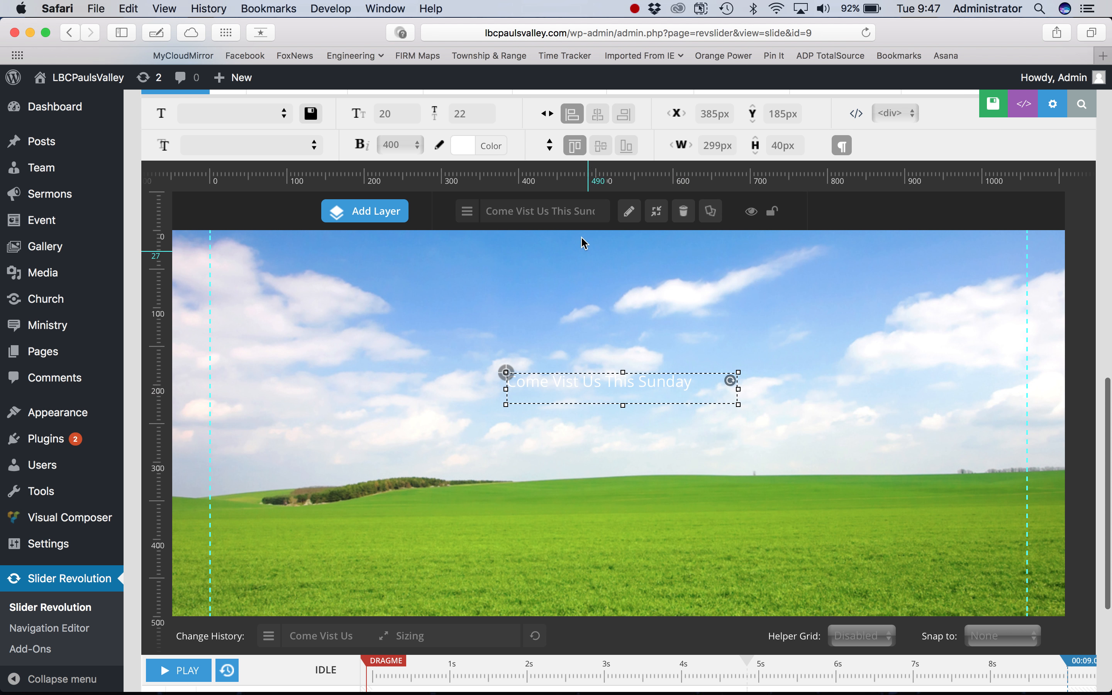
# Step: Set the text layer's font size to 30px and enlarge its box to about 463 by 147 px
pyautogui.doubleClick(660, 383)
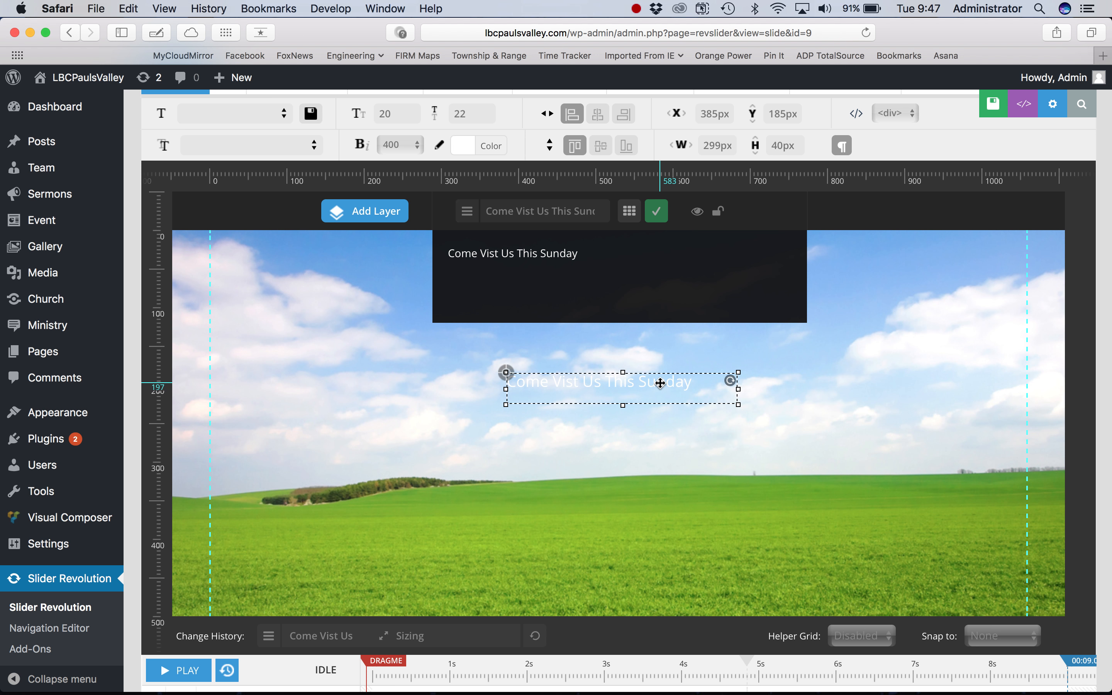
pyautogui.moveTo(583, 257); pyautogui.dragTo(446, 254)
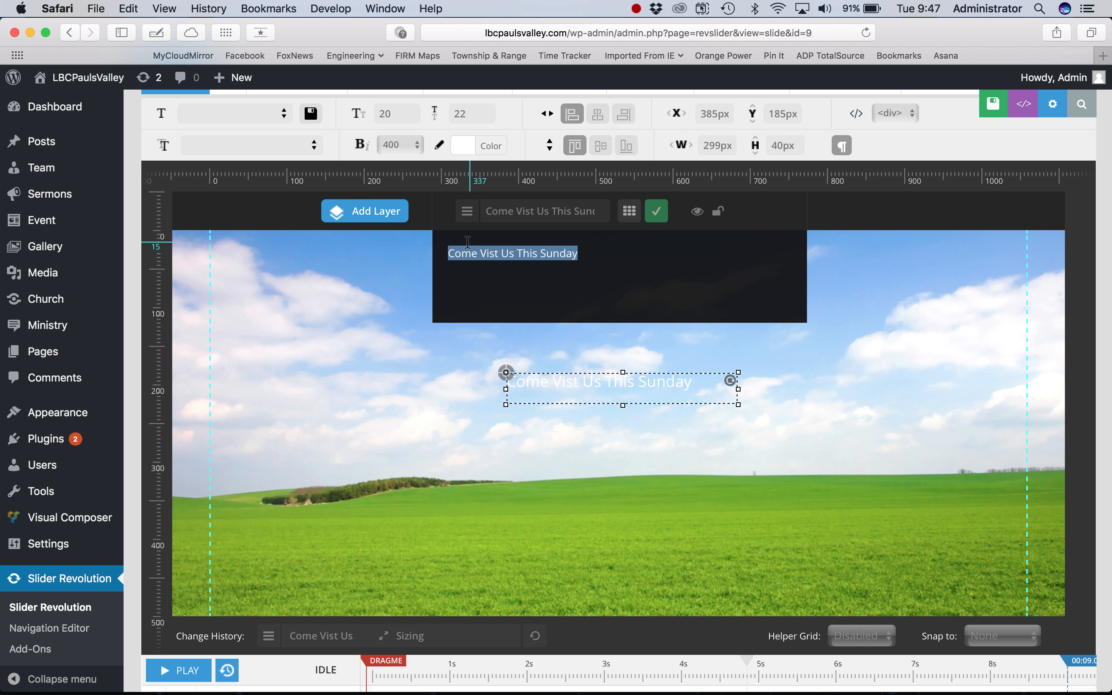
pyautogui.scroll(3, 403, 135)
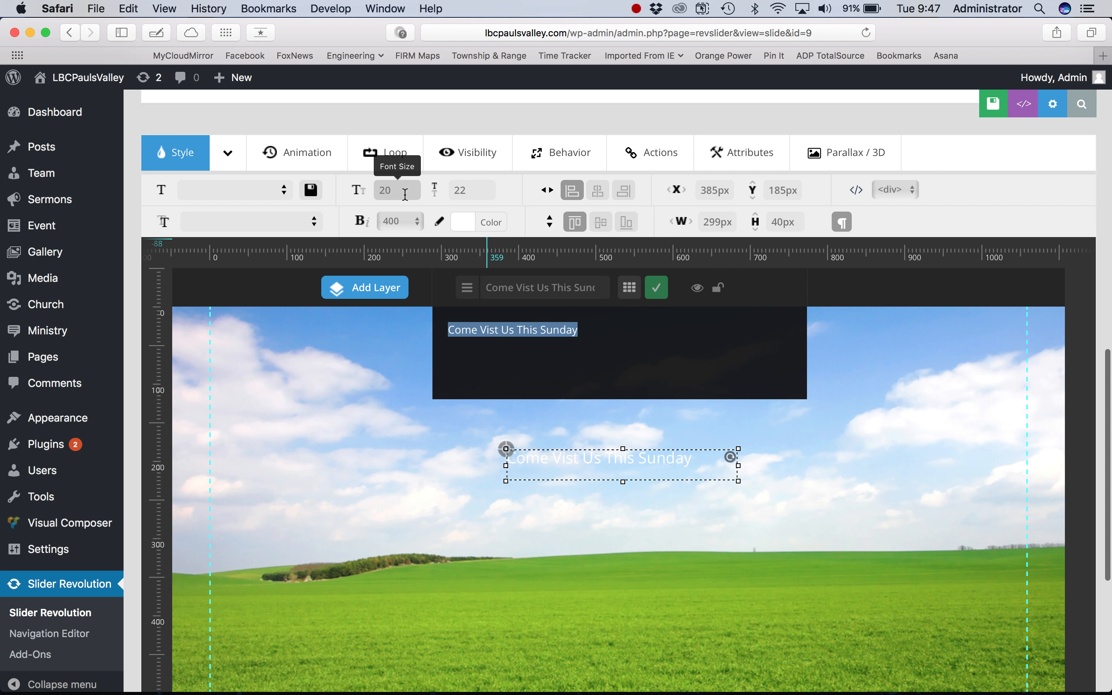
pyautogui.click(404, 194)
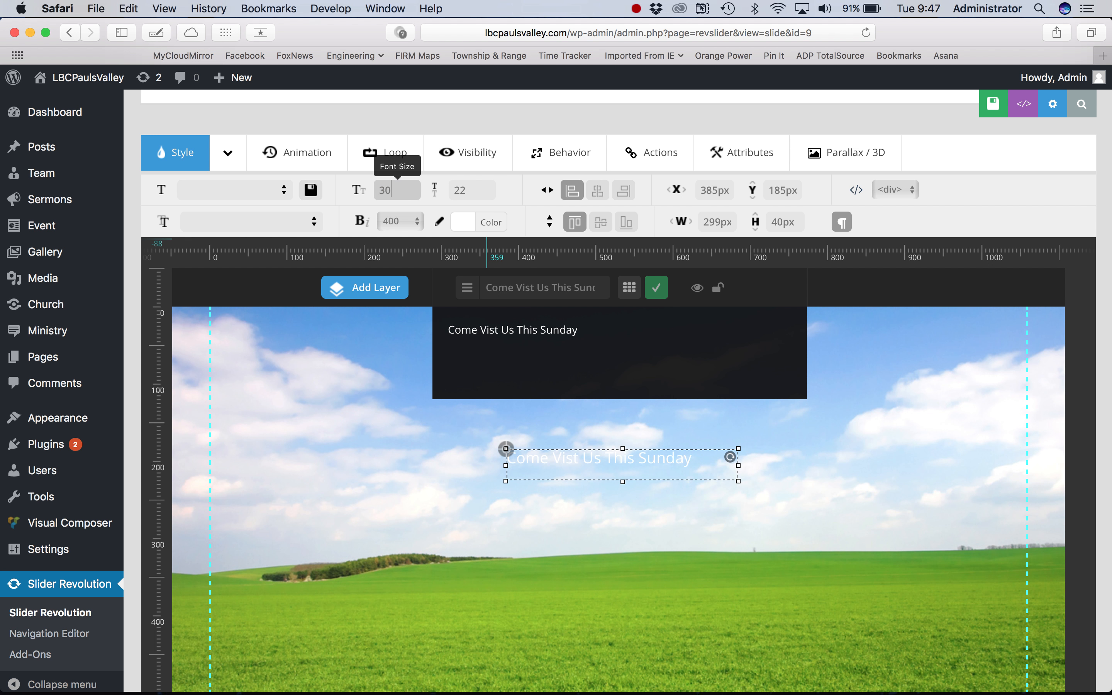
pyautogui.write('30')
pyautogui.press('Return')
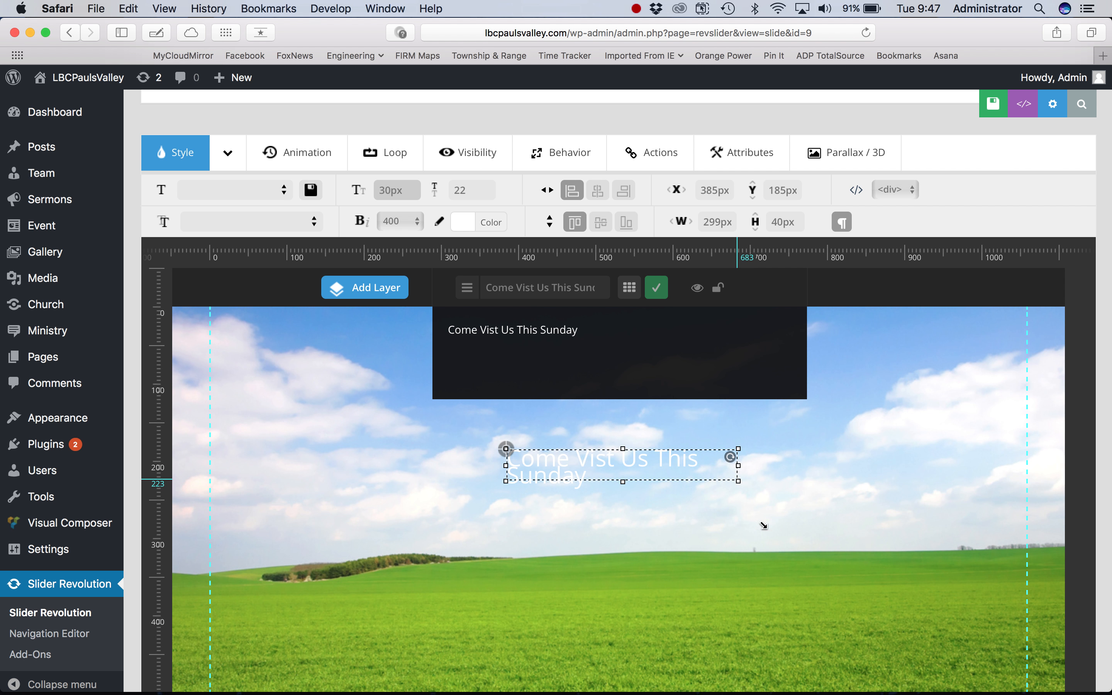
pyautogui.moveTo(764, 526); pyautogui.dragTo(866, 564)
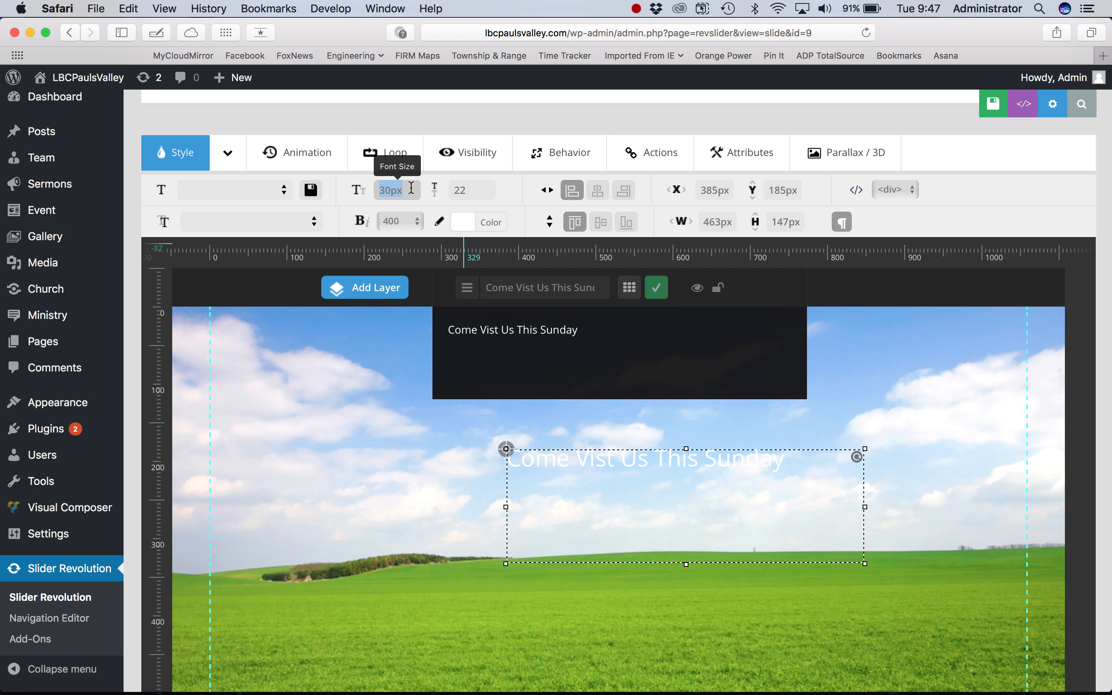
# Step: Set the text's font size and line height to 40px, resizing its box to about 278 by 179 px
pyautogui.write('40px')
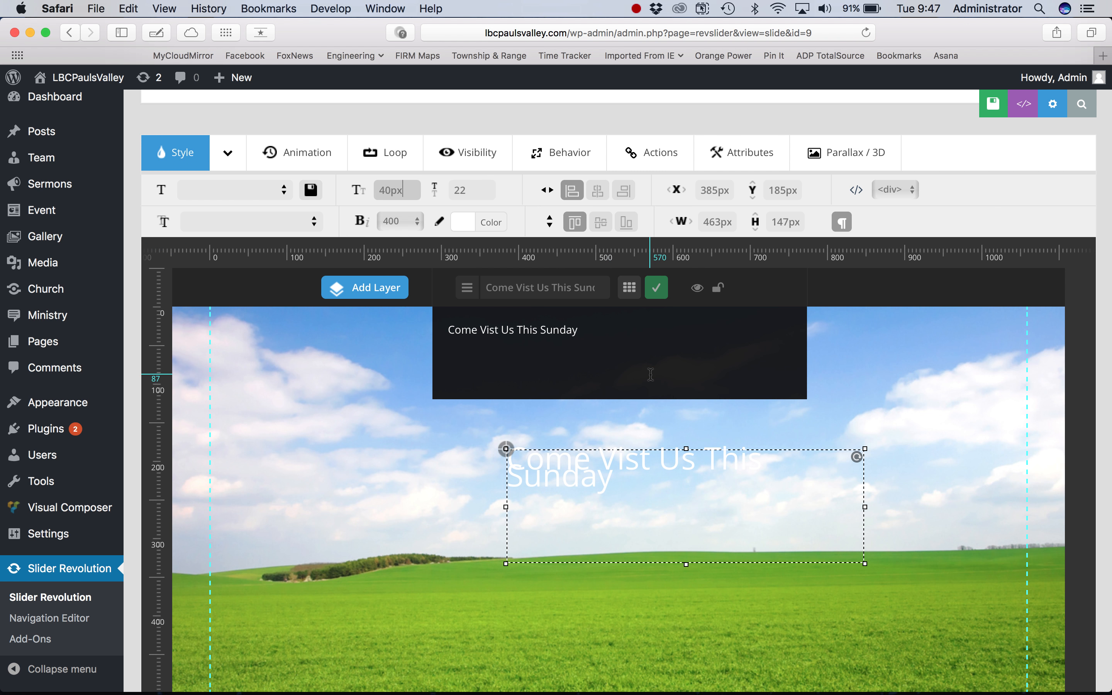
pyautogui.moveTo(866, 566); pyautogui.dragTo(962, 577)
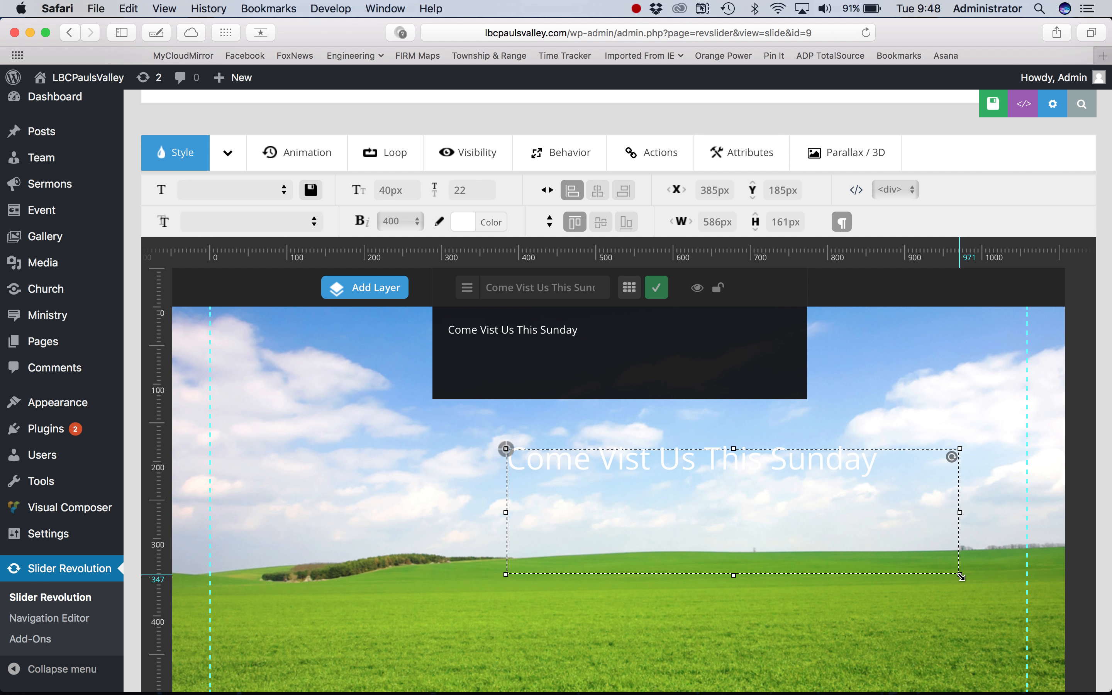
pyautogui.moveTo(962, 577); pyautogui.dragTo(724, 590)
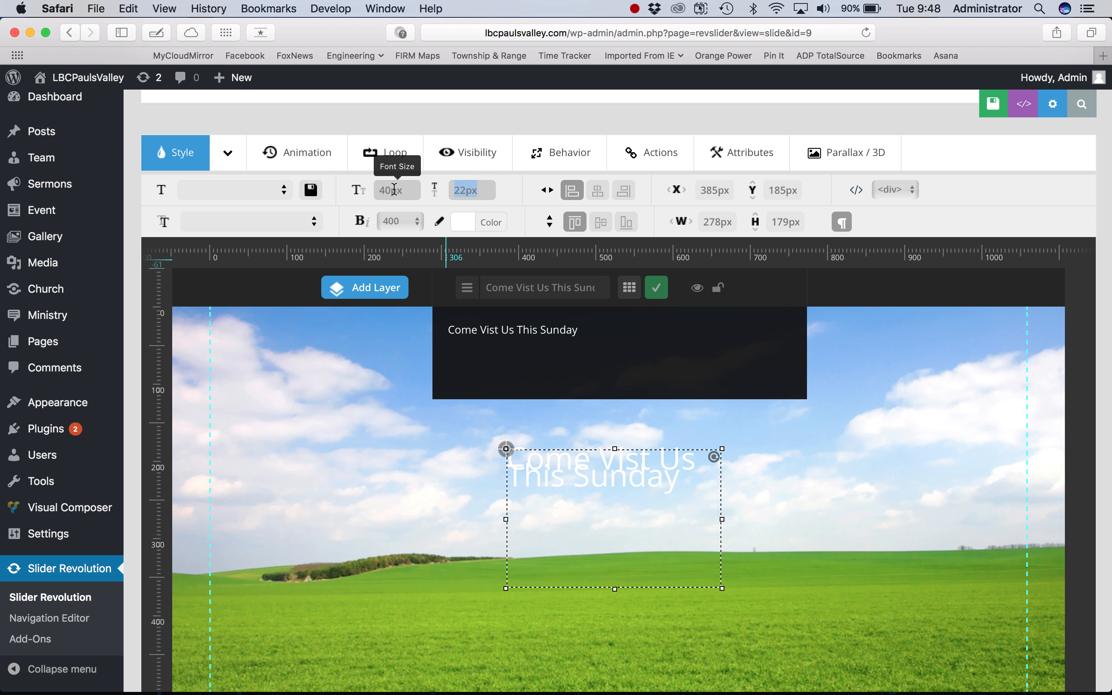
pyautogui.write('40px')
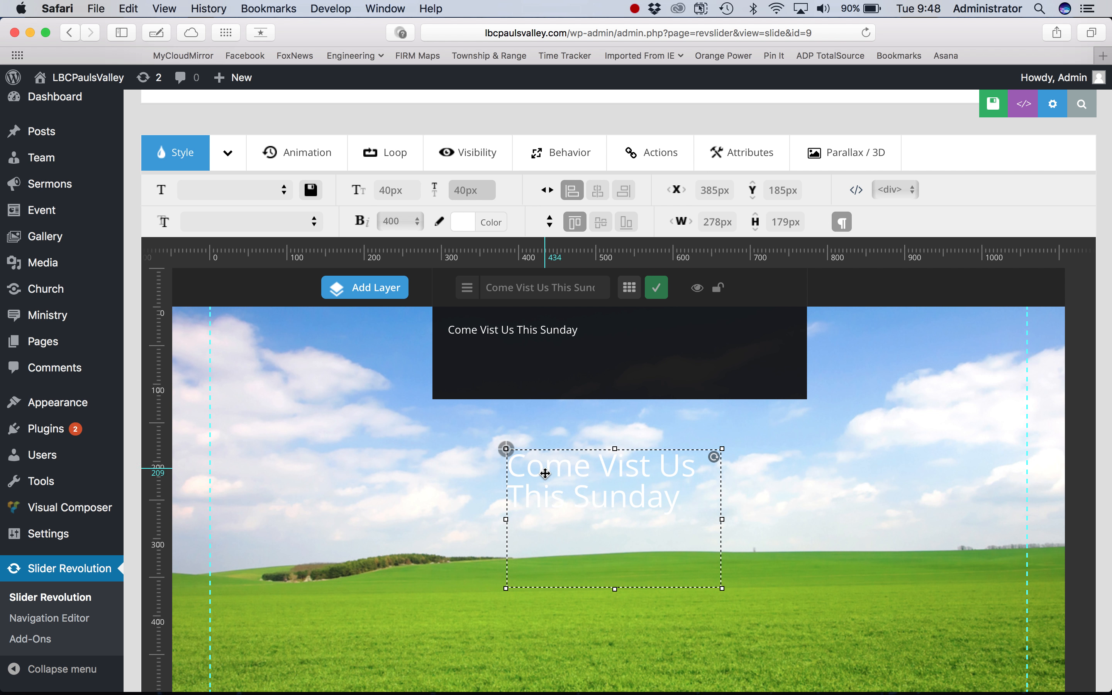
# Step: Move the text layer to about X 587 px, Y 205 px and resize its box to about 423 by 179 px
pyautogui.moveTo(617, 475); pyautogui.dragTo(774, 491)
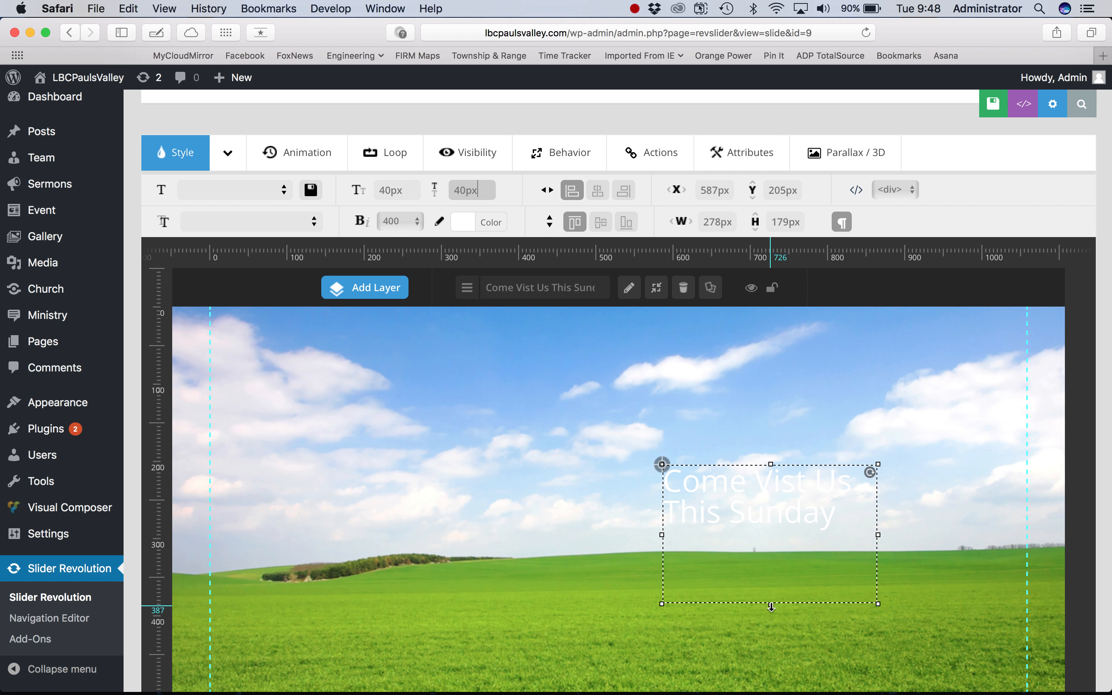
pyautogui.moveTo(773, 543); pyautogui.dragTo(773, 534)
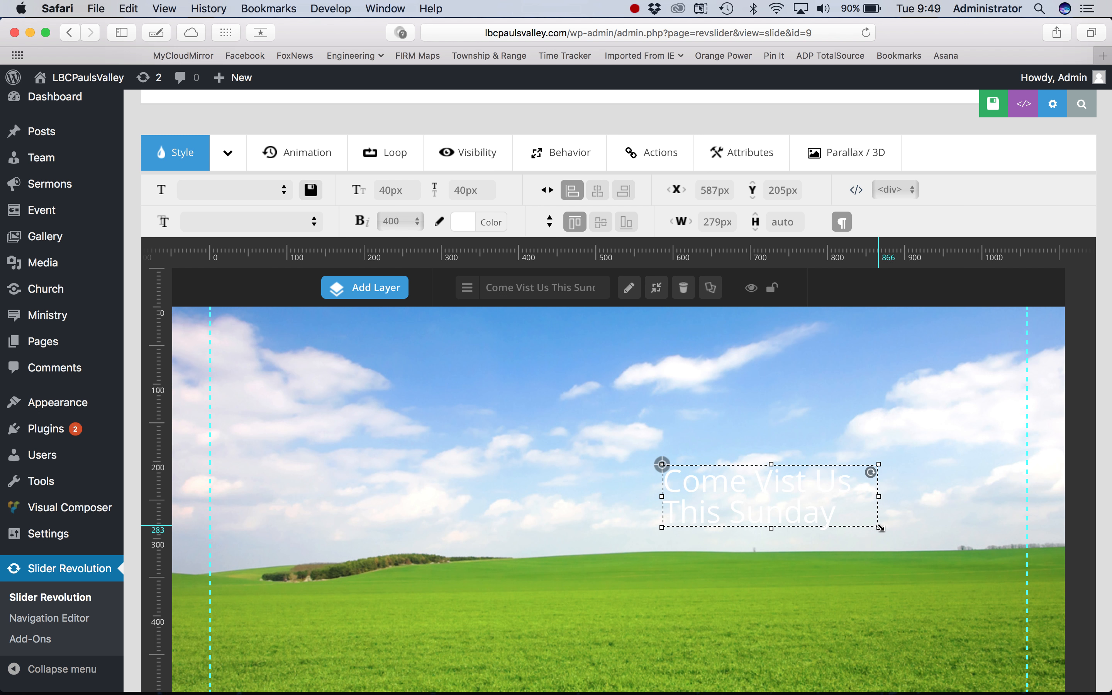
pyautogui.moveTo(880, 527); pyautogui.dragTo(993, 606)
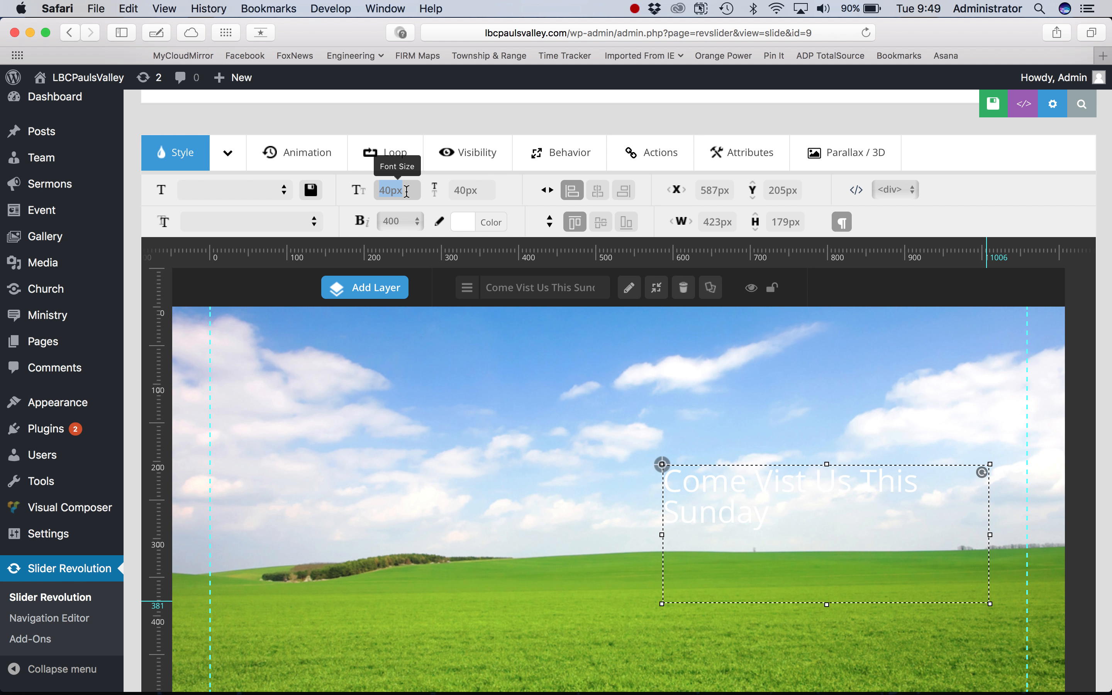
# Step: Set the text's font size to 80px and line height to 70px, with its box about 664 by 268 px at X 324 px, Y 193 px
pyautogui.press('Return')
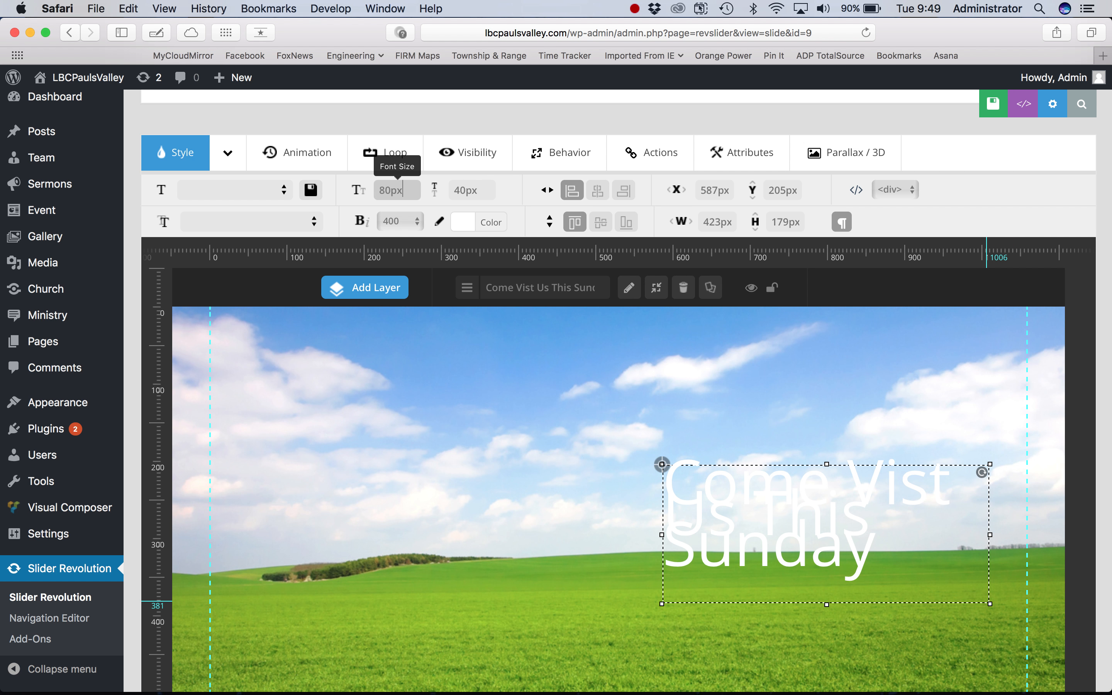
pyautogui.moveTo(744, 516); pyautogui.dragTo(536, 507)
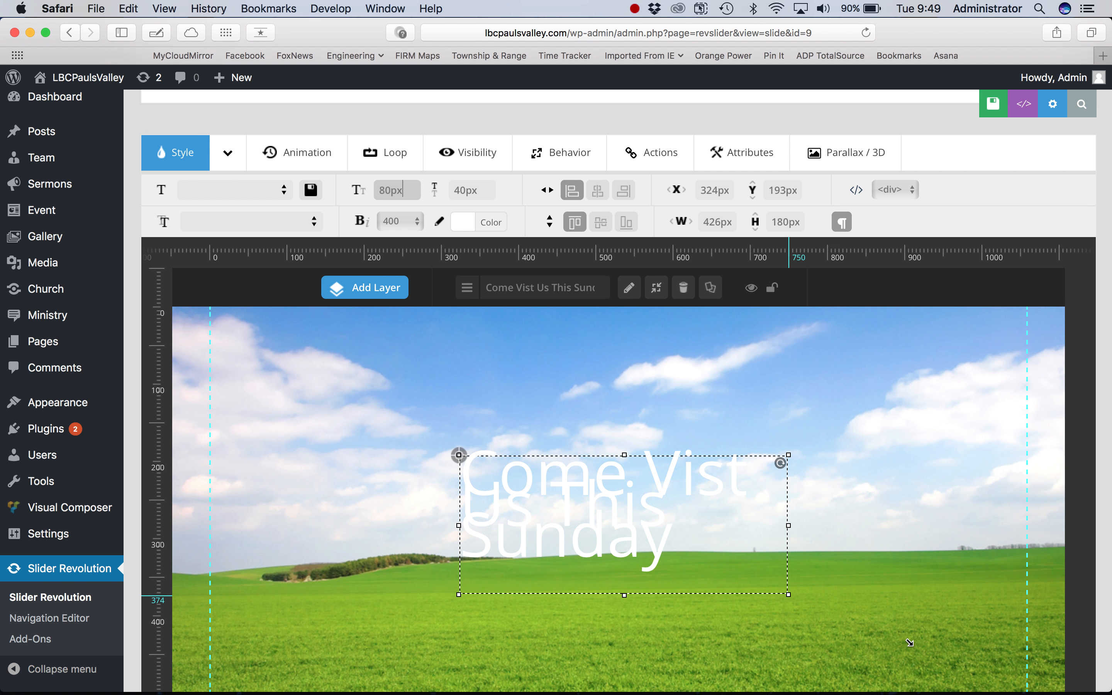
pyautogui.moveTo(838, 610); pyautogui.dragTo(1025, 679)
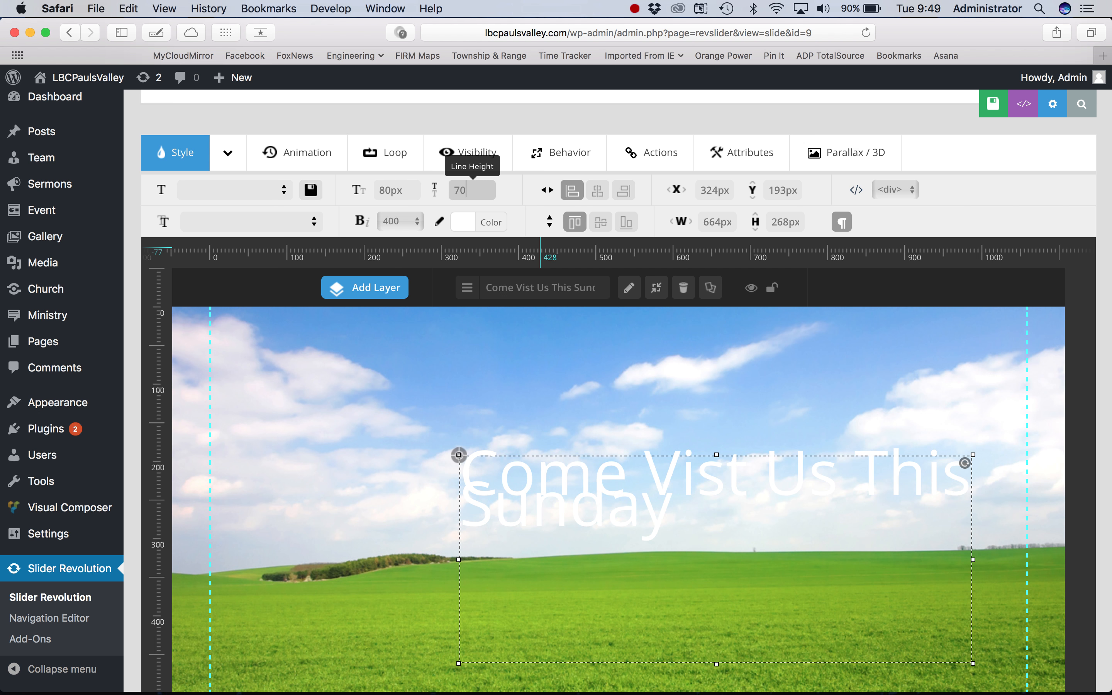
pyautogui.press('Return')
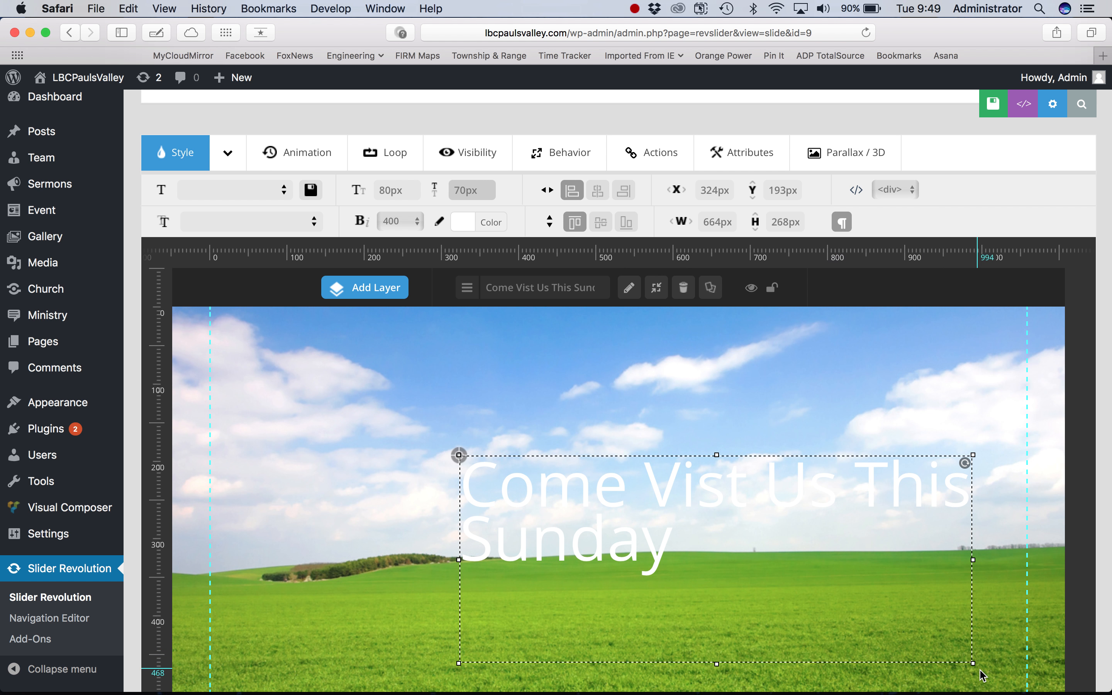
# Step: Narrow the text box to about 545 px wide and move the layer to about X 486 px, Y 180 px
pyautogui.moveTo(949, 659); pyautogui.dragTo(880, 654)
pyautogui.scroll(-3, 732, 479)
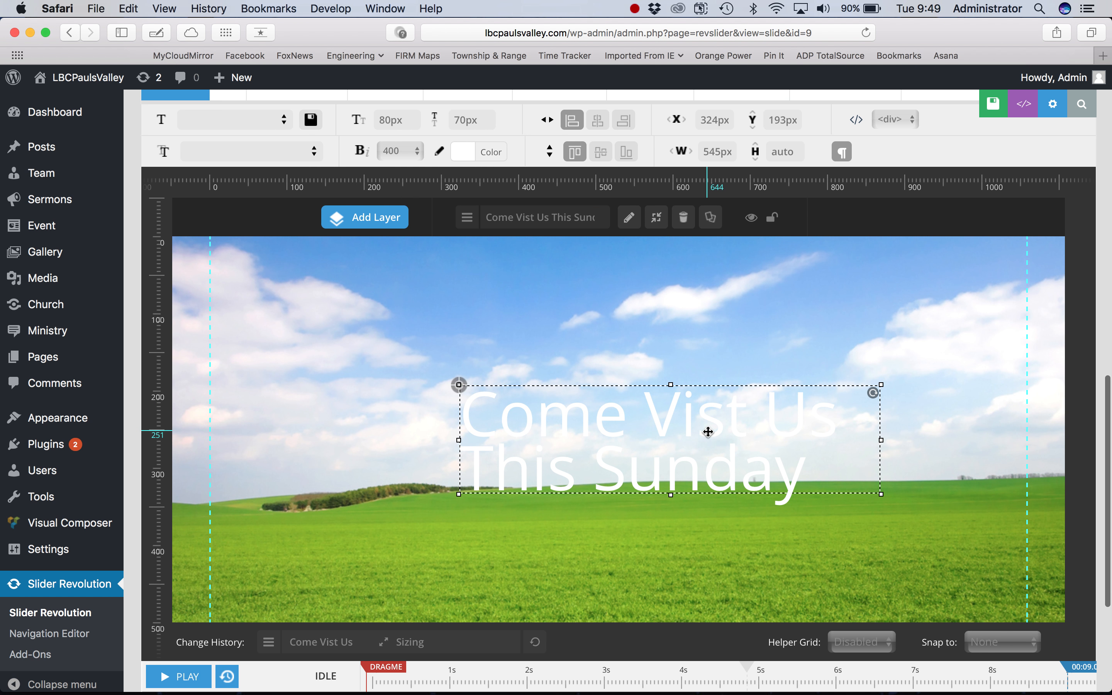
pyautogui.moveTo(708, 432); pyautogui.dragTo(832, 421)
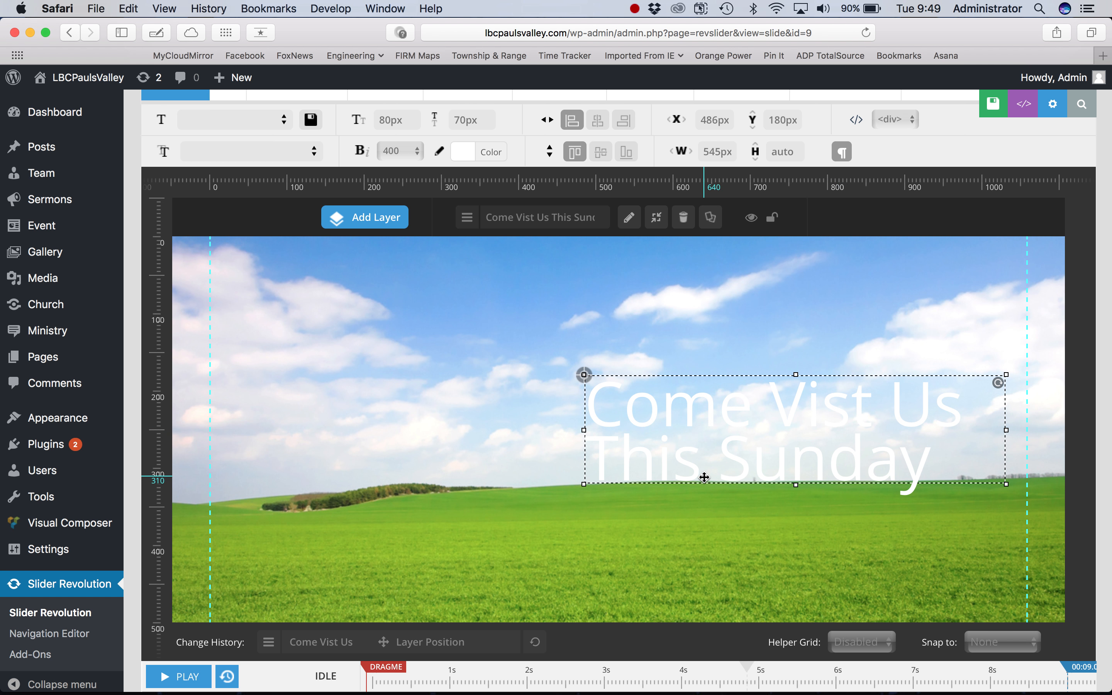
pyautogui.click(796, 499)
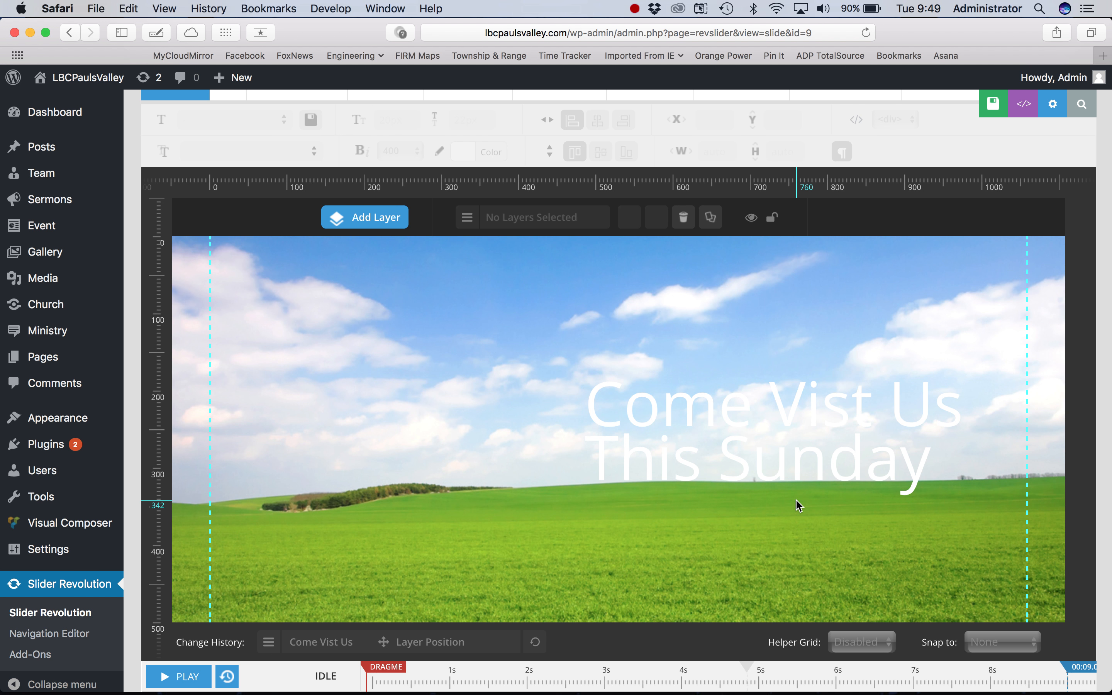
# Step: Change the "Come Vist Us This Sunday" layer's text color to near-black #050505
pyautogui.scroll(1, 819, 524)
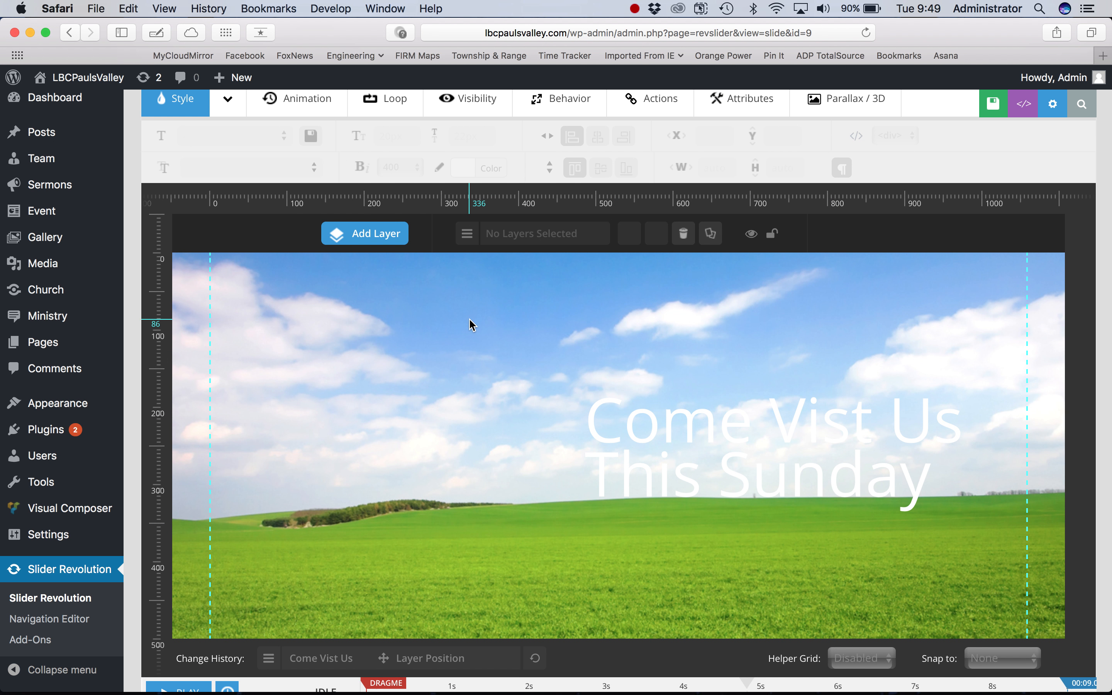
pyautogui.click(711, 429)
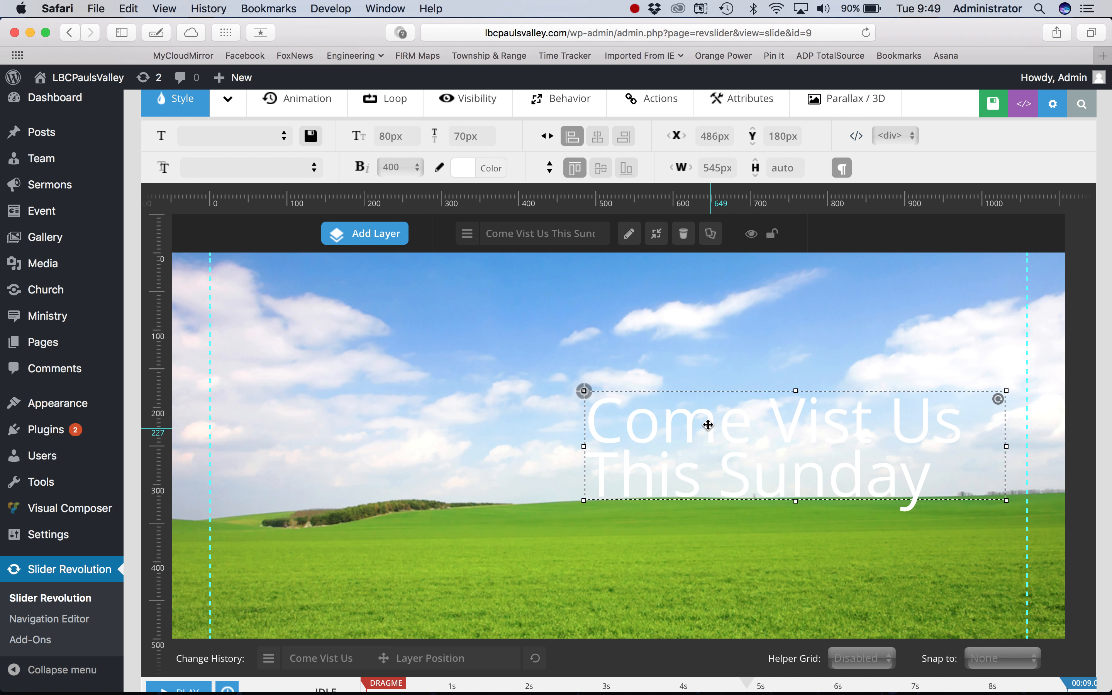
pyautogui.scroll(3, 701, 425)
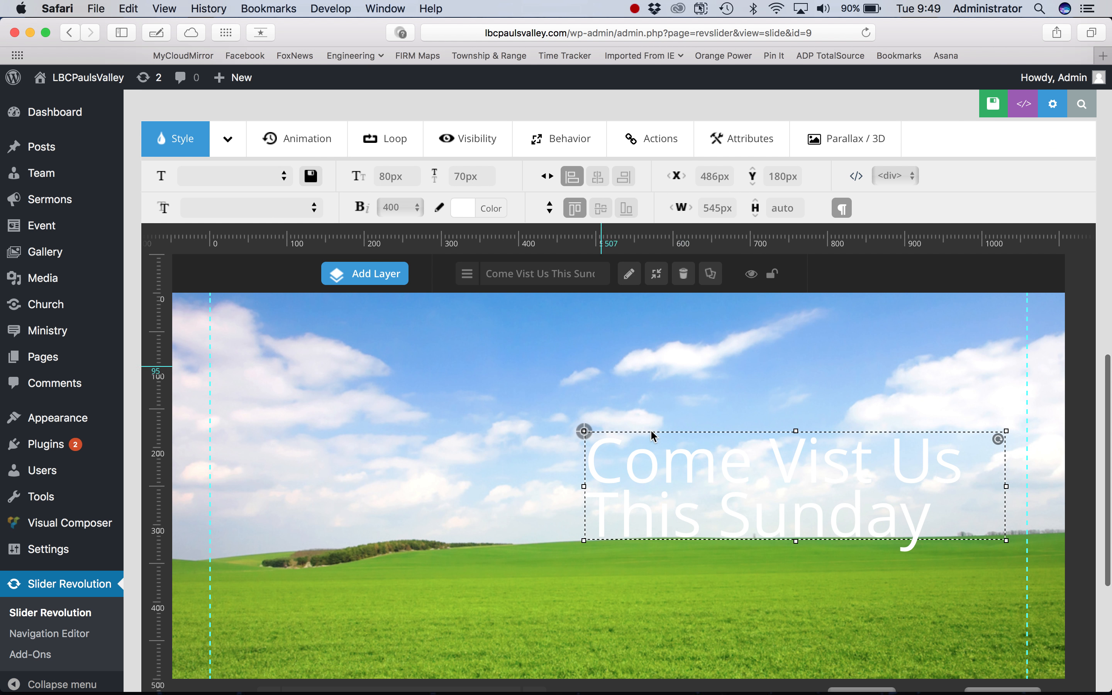
pyautogui.click(688, 365)
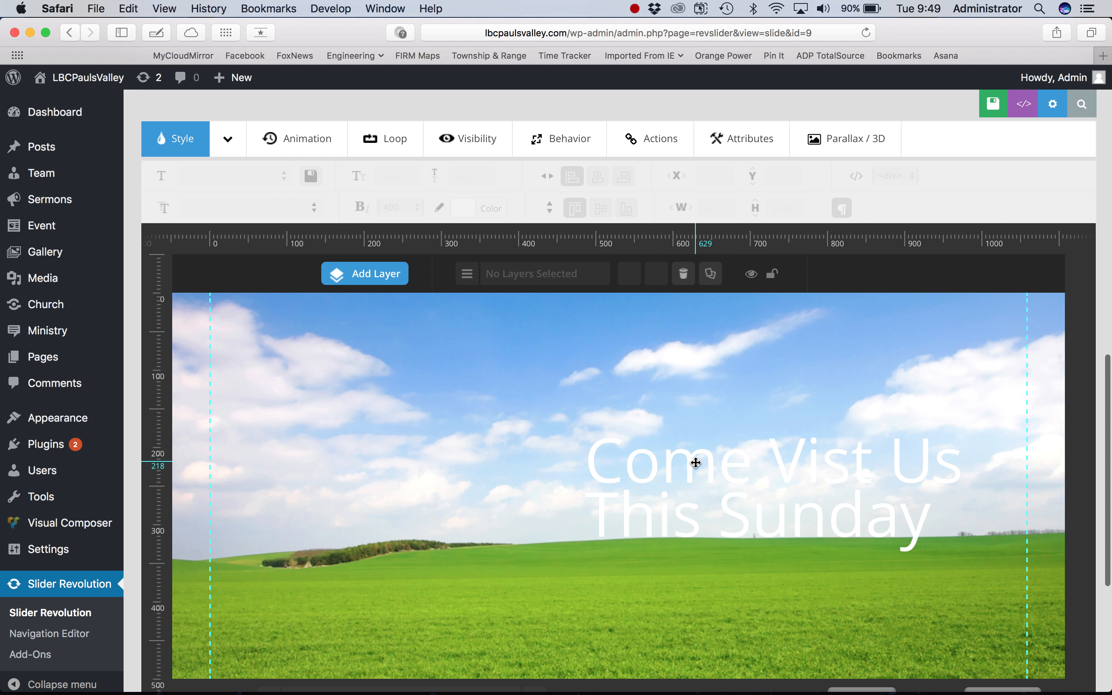
pyautogui.click(697, 463)
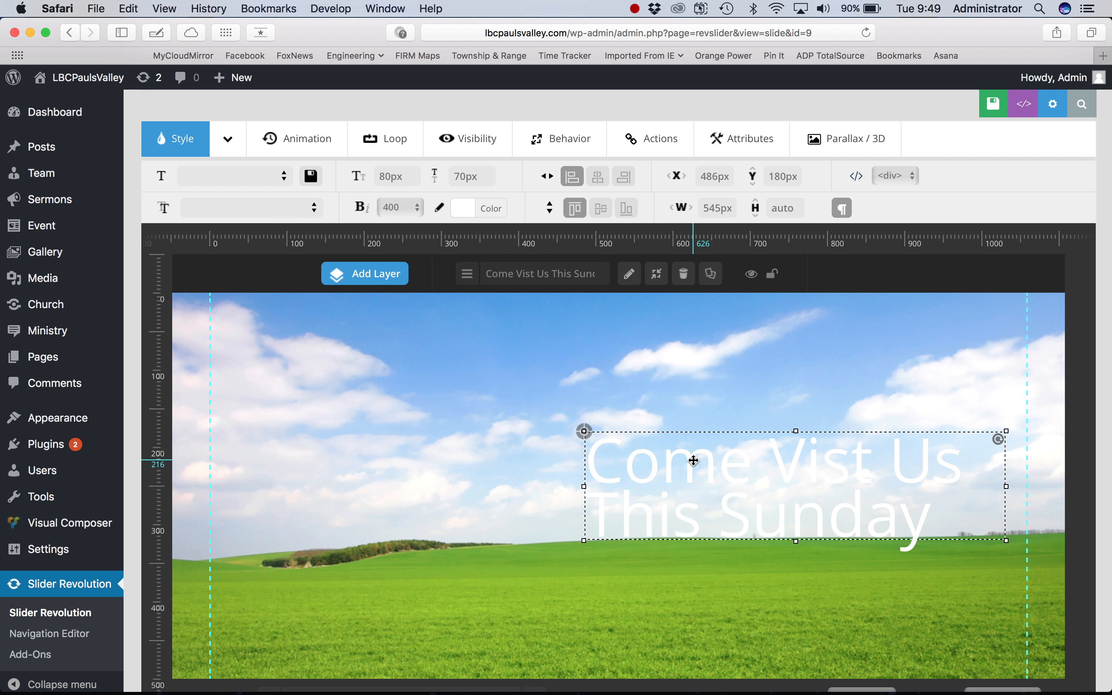
pyautogui.click(469, 214)
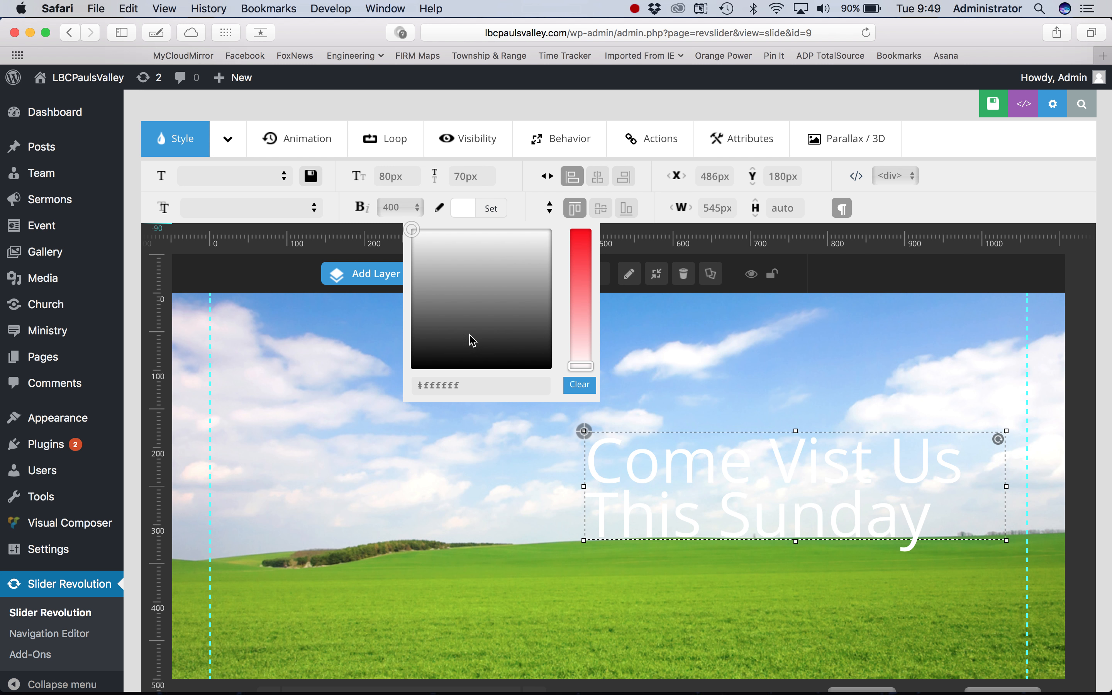
pyautogui.click(418, 368)
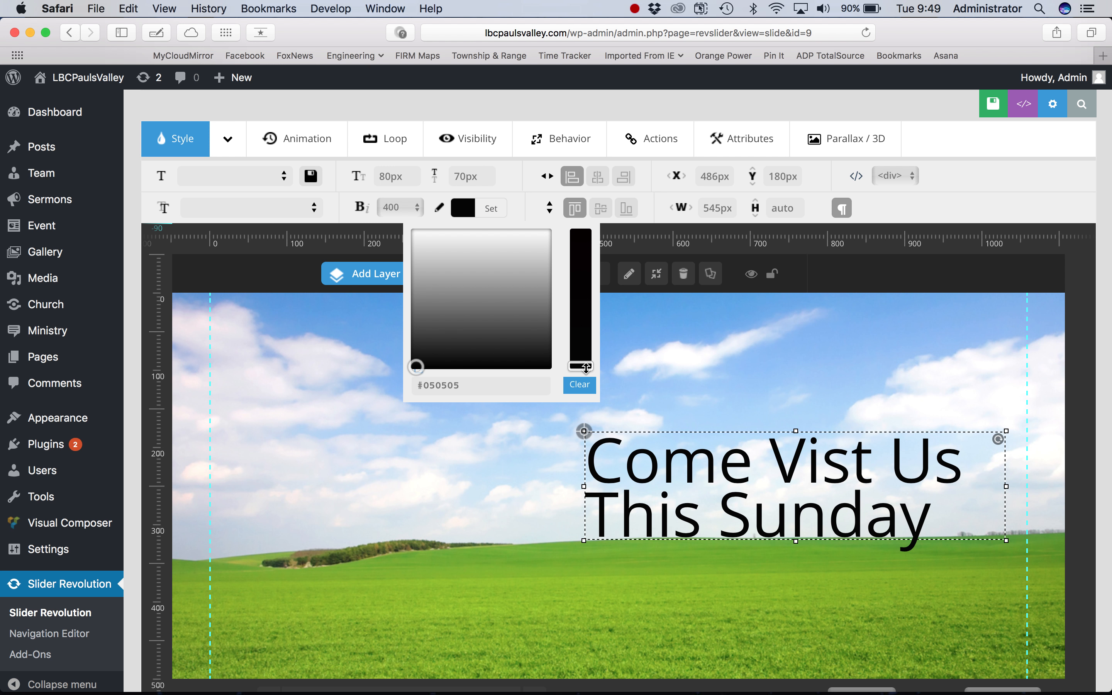
# Step: Try blue #0d0de5 and near-black #0a0200 as the text color, adjusting the color picker's saturation
pyautogui.moveTo(586, 367); pyautogui.dragTo(588, 223)
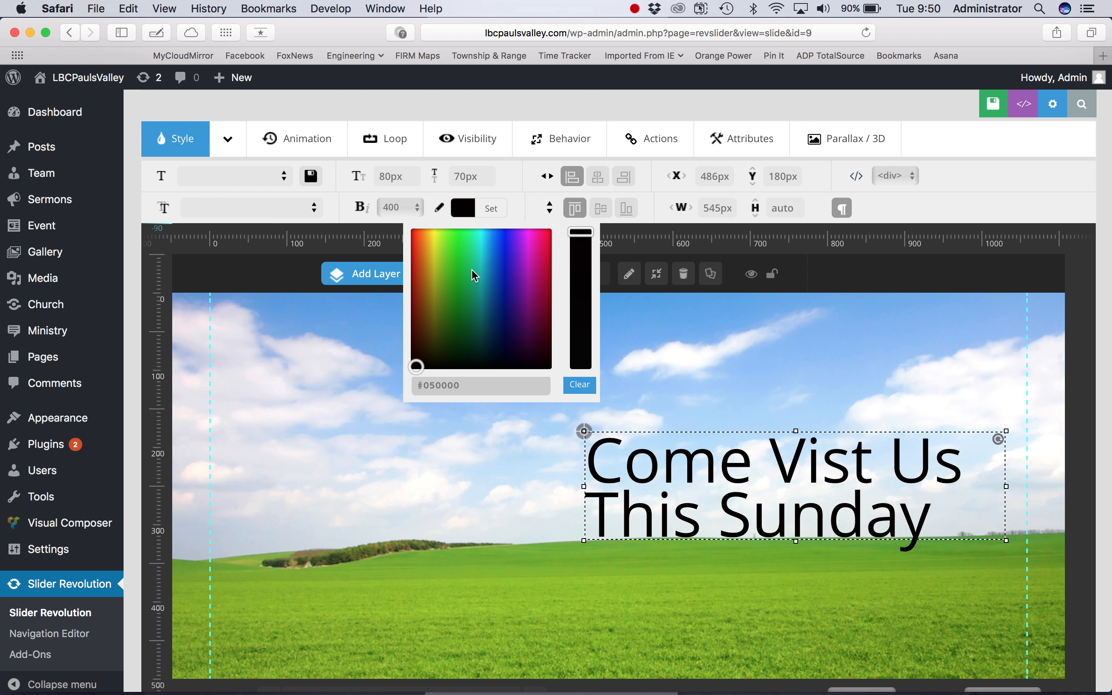
pyautogui.moveTo(589, 232)
pyautogui.mouseDown()
pyautogui.moveTo(586, 393)
pyautogui.moveTo(583, 231)
pyautogui.mouseUp()
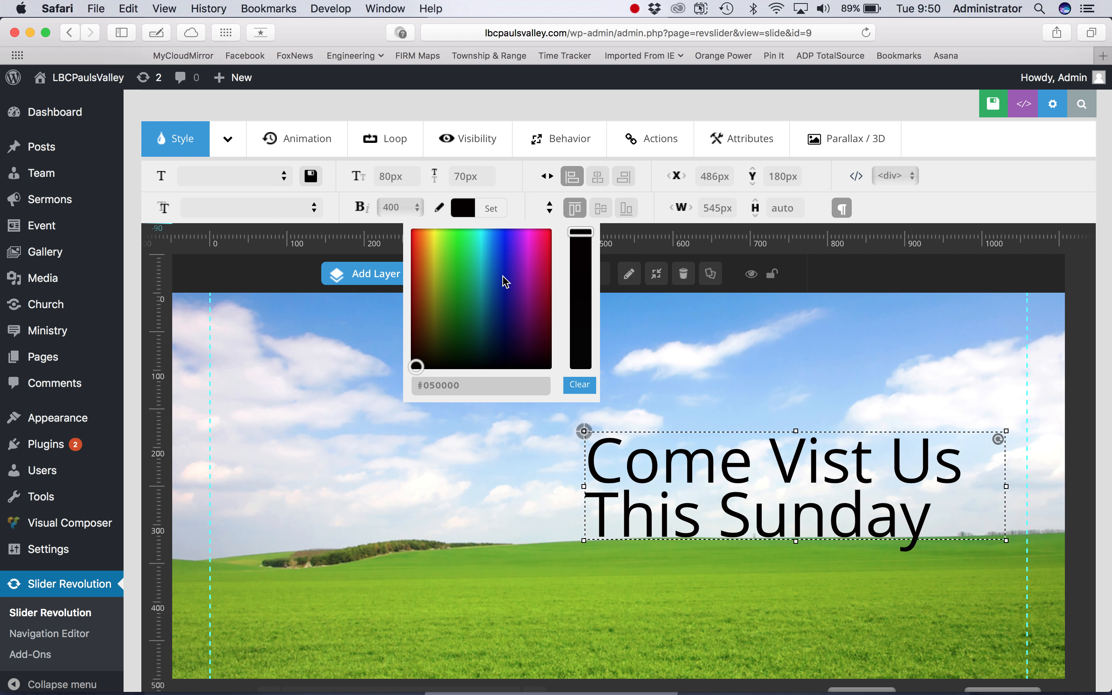
pyautogui.moveTo(505, 282); pyautogui.dragTo(507, 244)
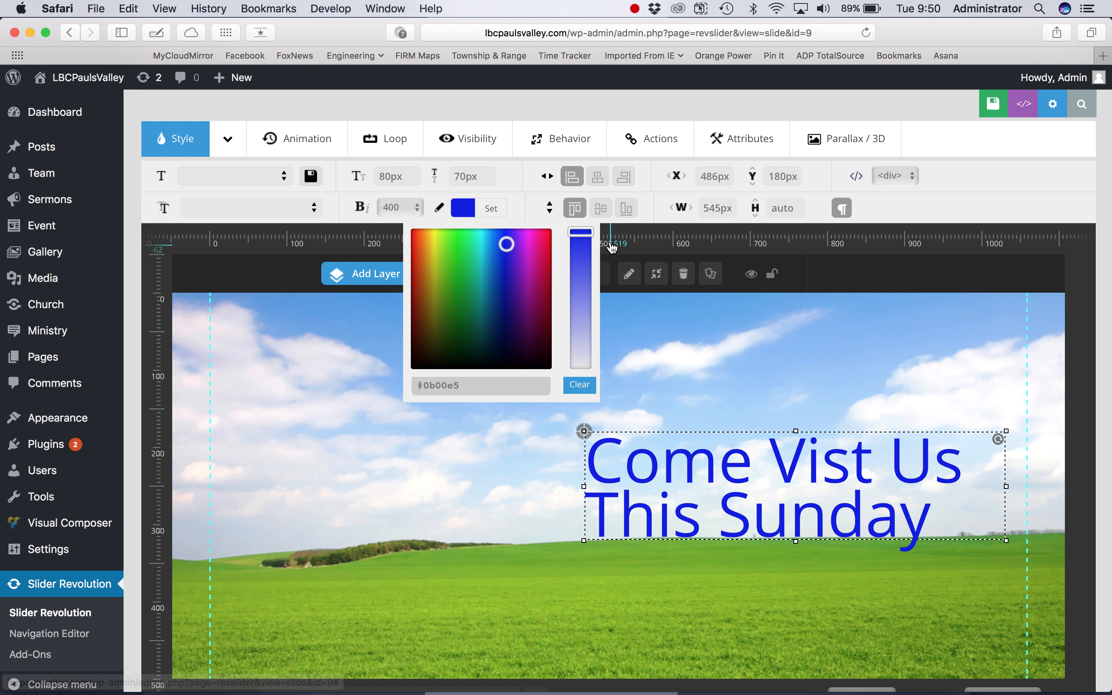
pyautogui.moveTo(580, 232)
pyautogui.mouseDown()
pyautogui.moveTo(587, 367)
pyautogui.moveTo(590, 241)
pyautogui.mouseUp()
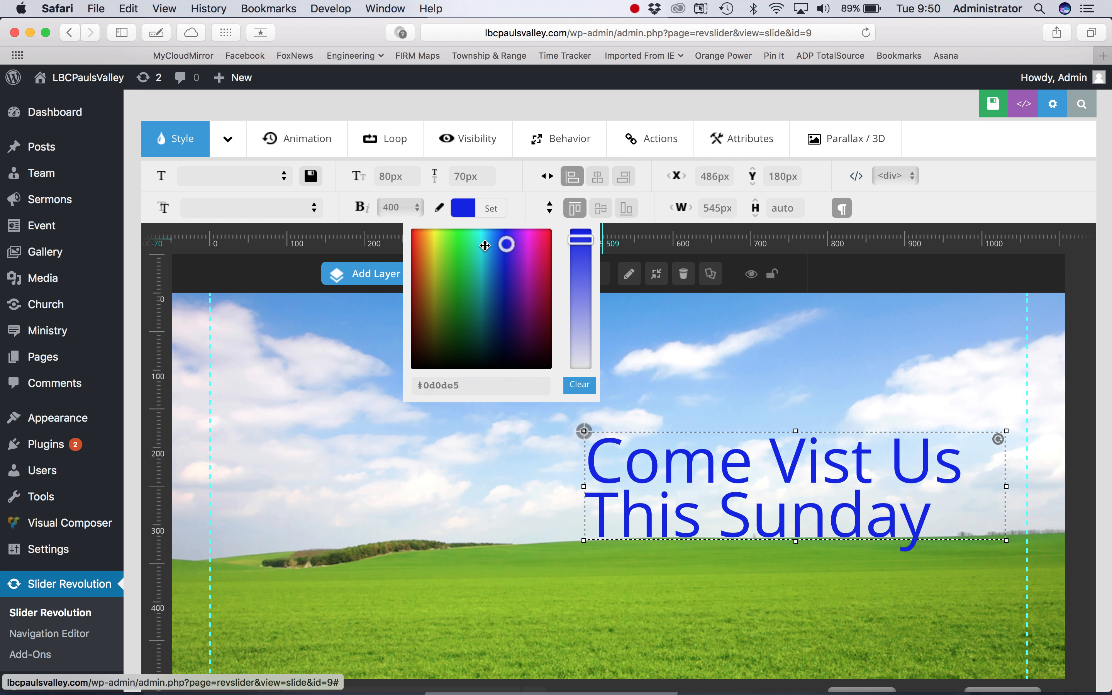
pyautogui.moveTo(461, 248); pyautogui.dragTo(412, 360)
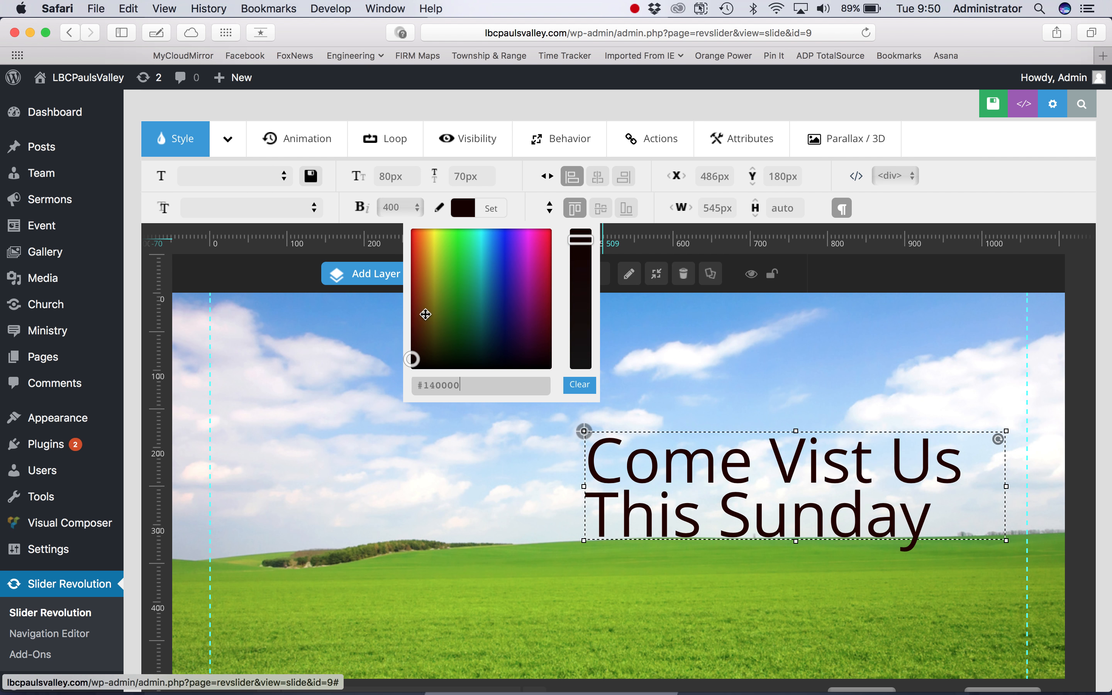
pyautogui.moveTo(424, 313)
pyautogui.mouseDown()
pyautogui.moveTo(430, 297)
pyautogui.moveTo(439, 342)
pyautogui.moveTo(420, 364)
pyautogui.mouseUp()
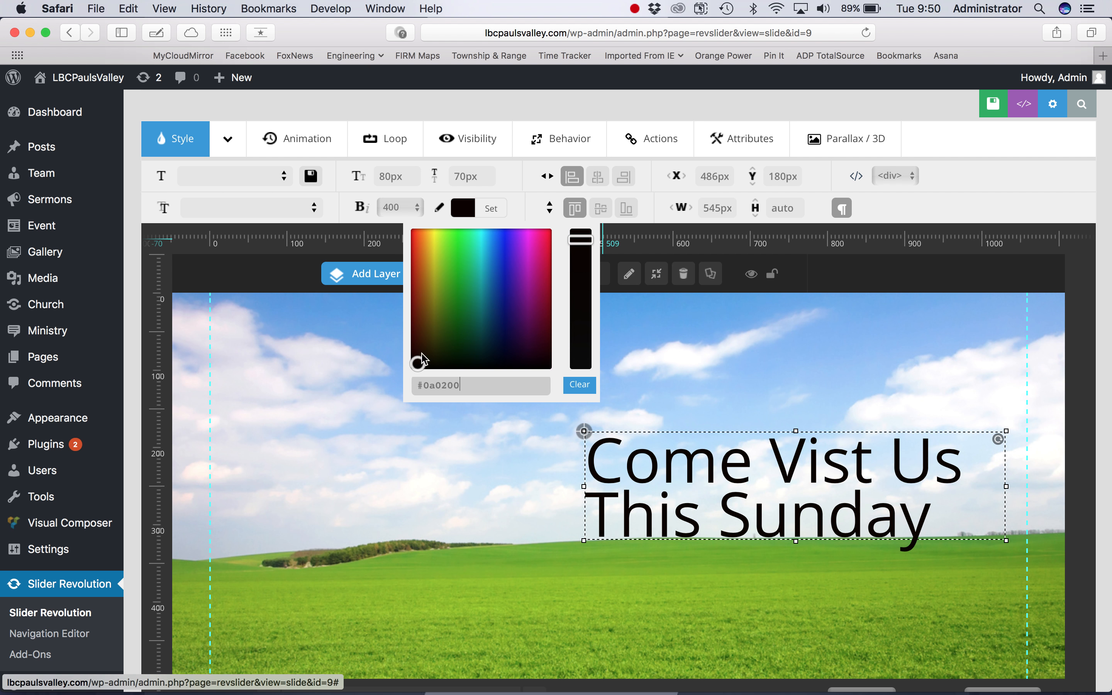
# Step: Pick blue #0078ba for the text and fully desaturate it to grey #bababa
pyautogui.click(489, 279)
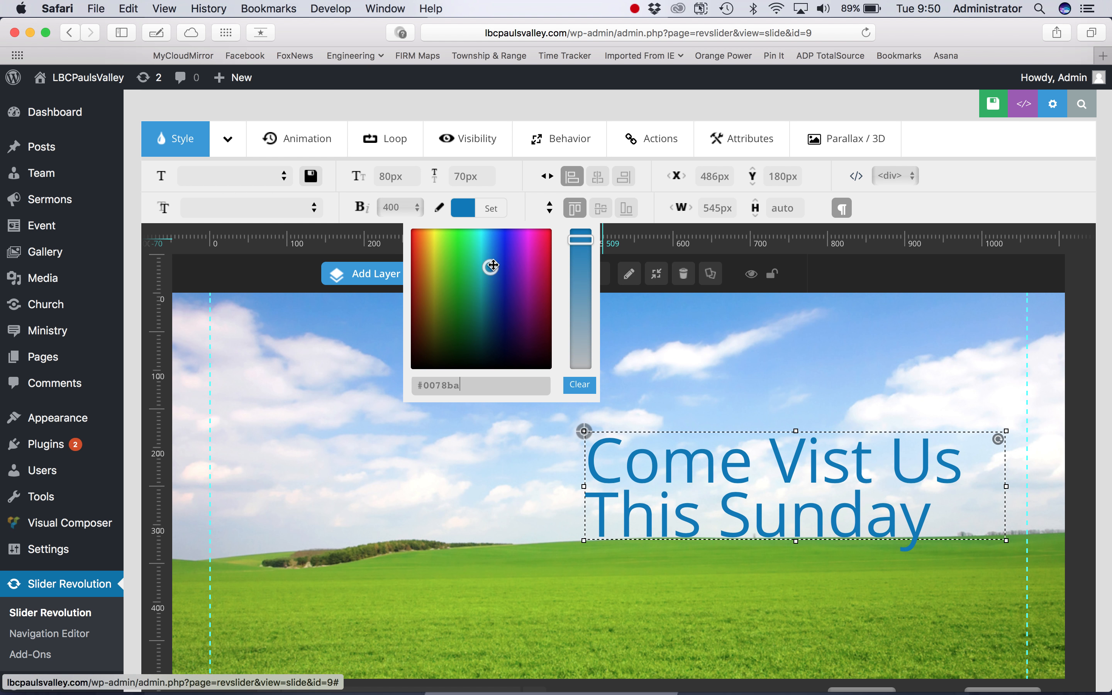
pyautogui.click(581, 328)
pyautogui.click(581, 365)
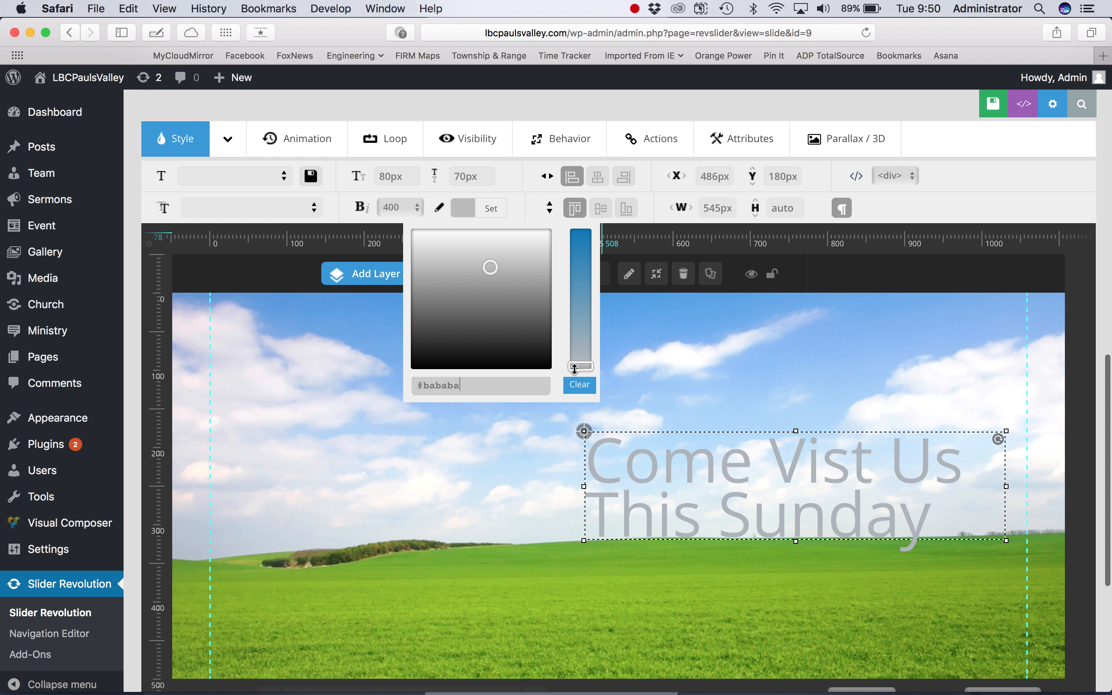
# Step: Set the "Come Vist Us This Sunday" layer's text color to white #ffffff
pyautogui.click(920, 209)
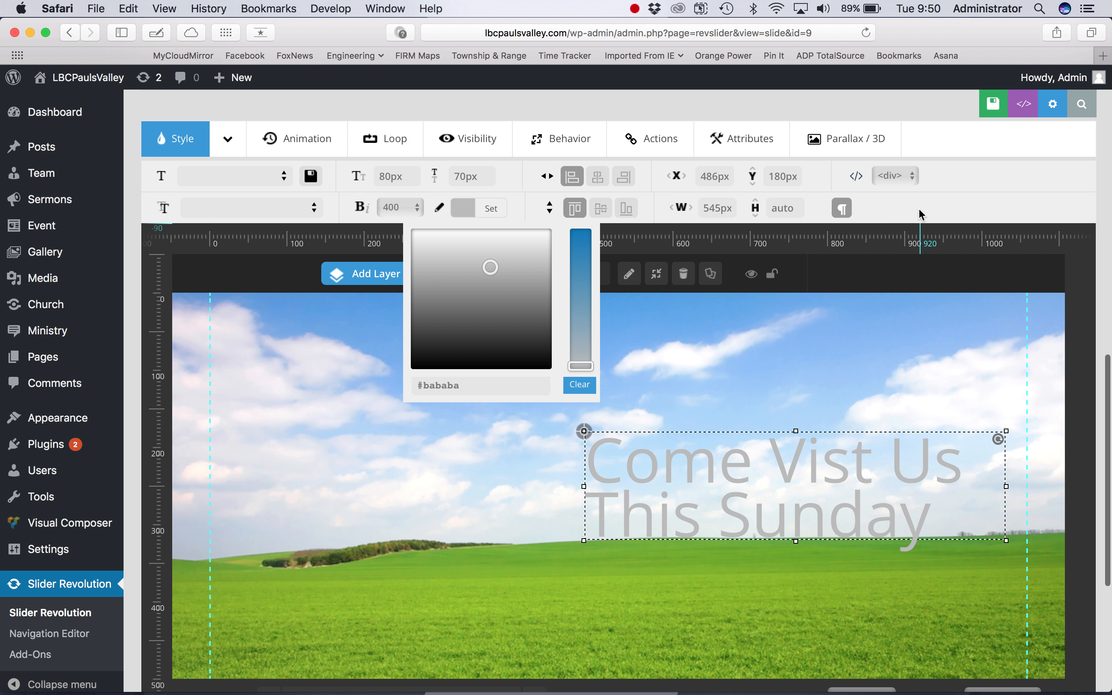
pyautogui.click(462, 208)
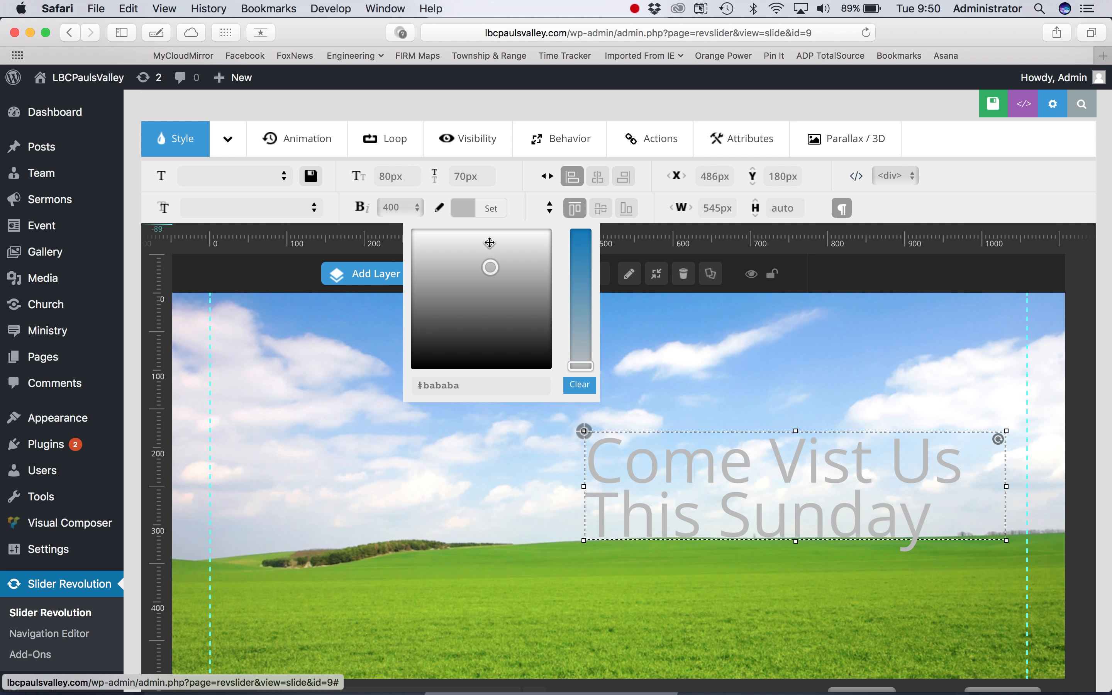
pyautogui.click(494, 230)
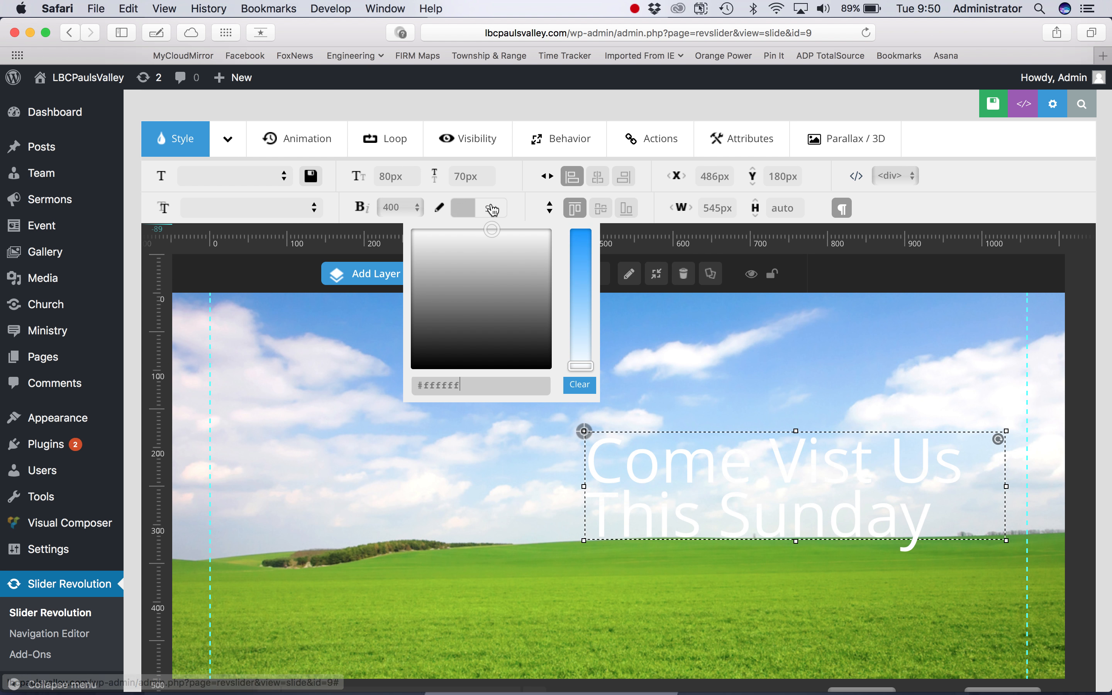
pyautogui.click(886, 203)
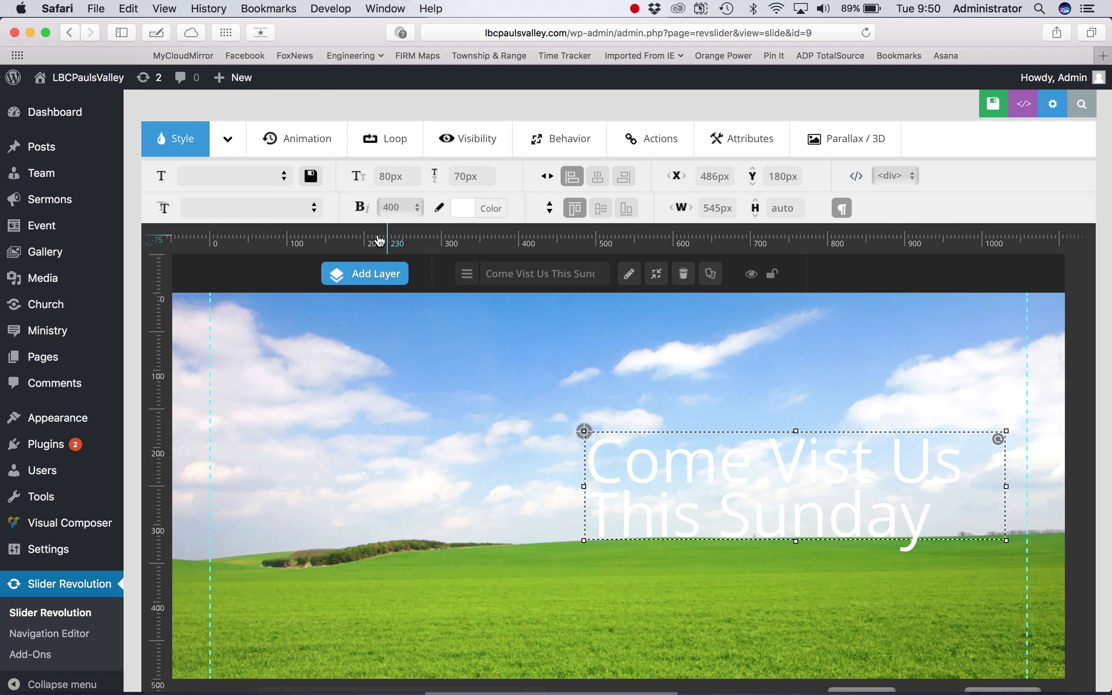
# Step: Start a new shape layer and set its background color to red #f70000
pyautogui.moveTo(403, 294)
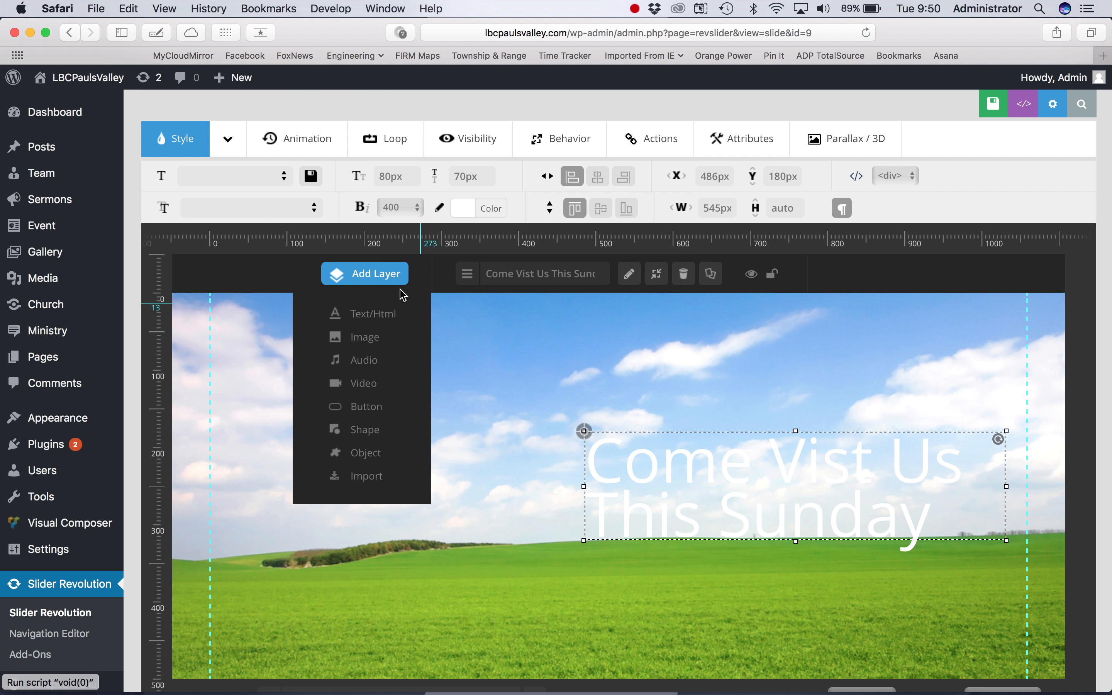
pyautogui.click(365, 432)
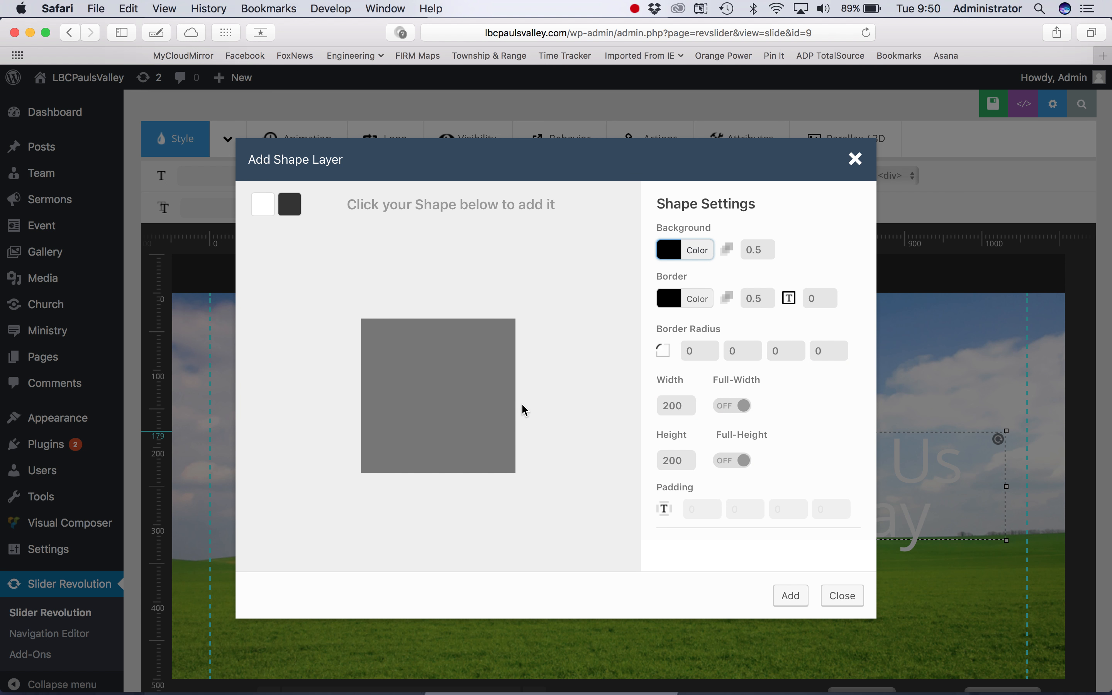
pyautogui.click(695, 253)
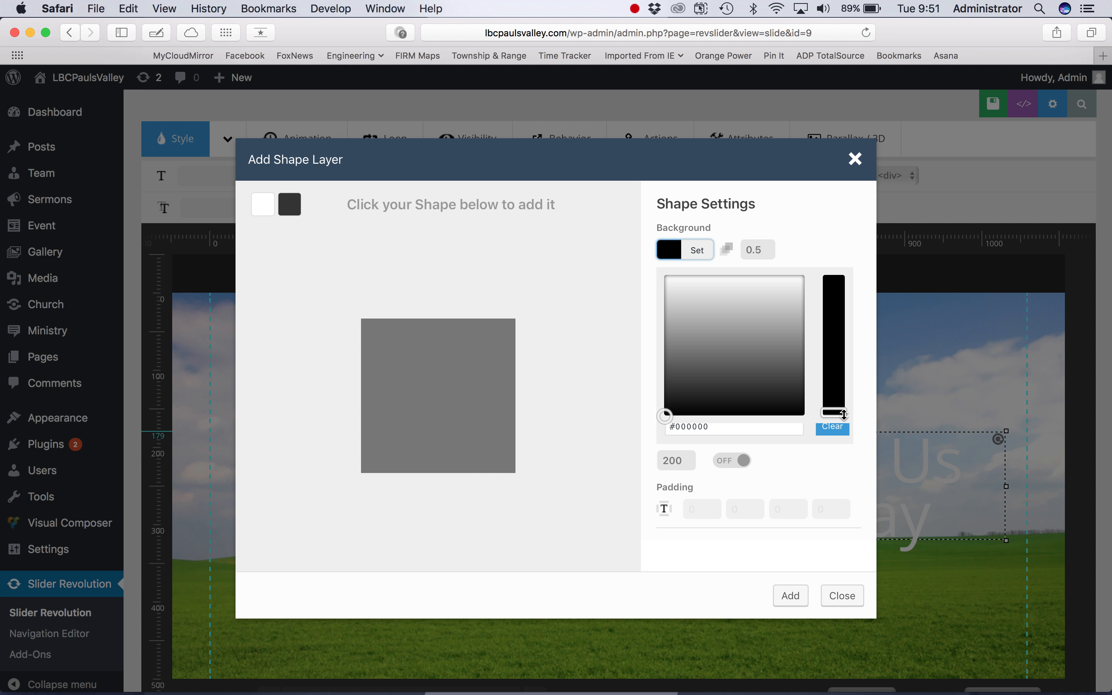
pyautogui.moveTo(844, 414); pyautogui.dragTo(844, 278)
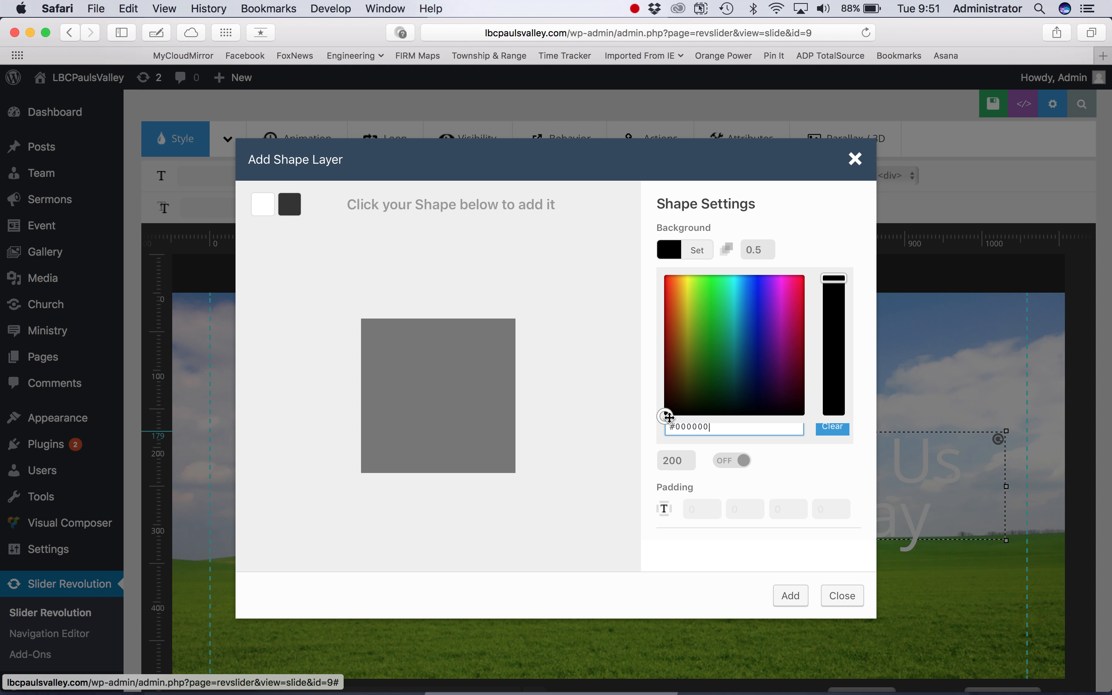
pyautogui.moveTo(665, 415)
pyautogui.mouseDown()
pyautogui.moveTo(670, 271)
pyautogui.moveTo(665, 281)
pyautogui.mouseUp()
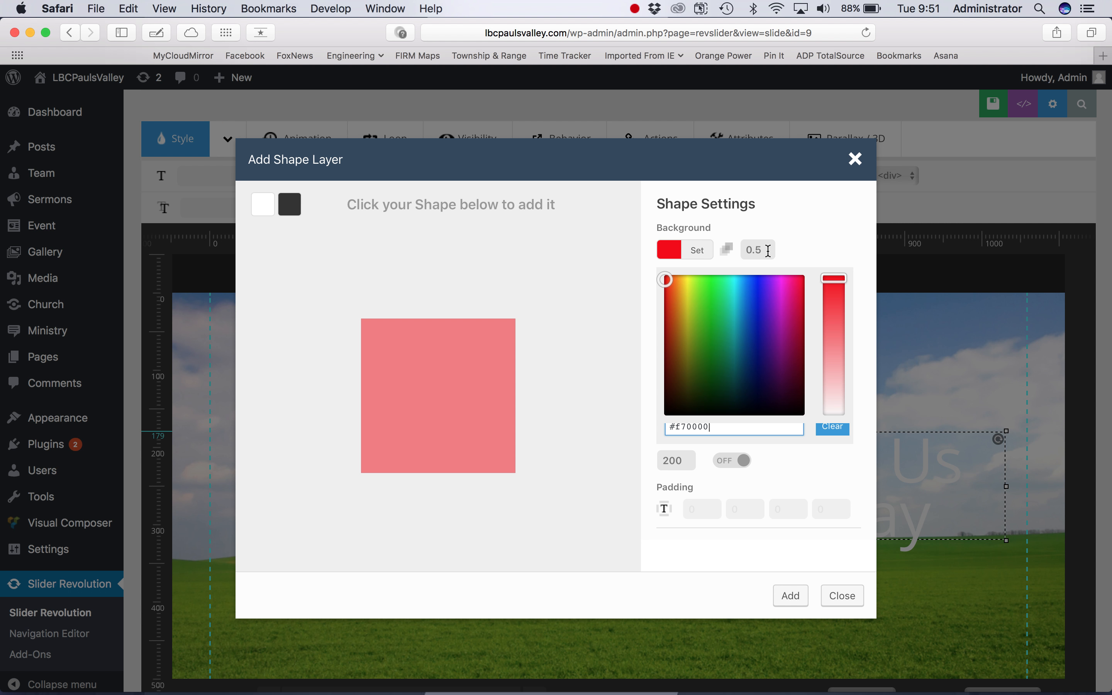
# Step: Set the shape's background opacity to 1 and add the shape to the slide
pyautogui.moveTo(768, 251); pyautogui.dragTo(740, 256)
pyautogui.write('1.')
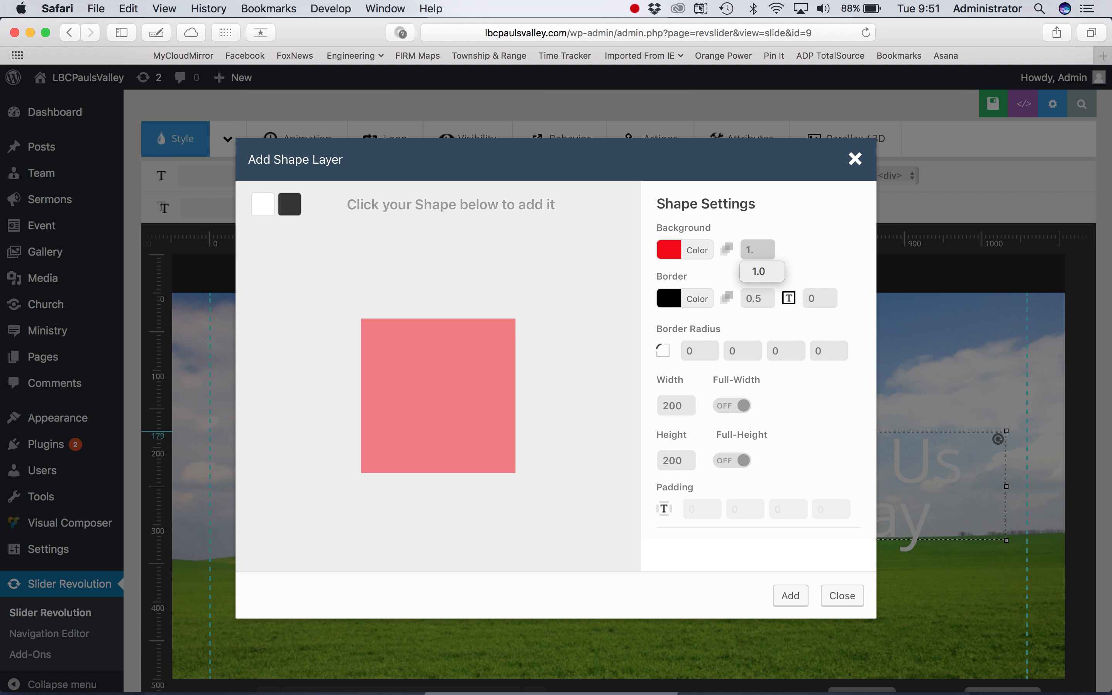
pyautogui.press('Return')
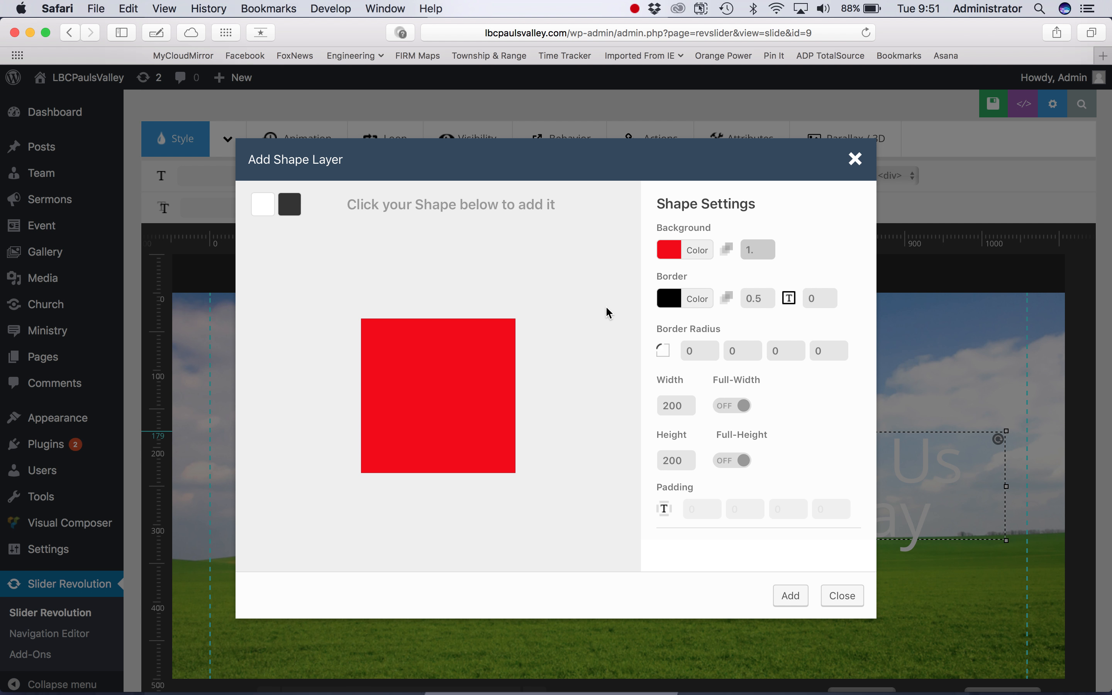
pyautogui.click(677, 253)
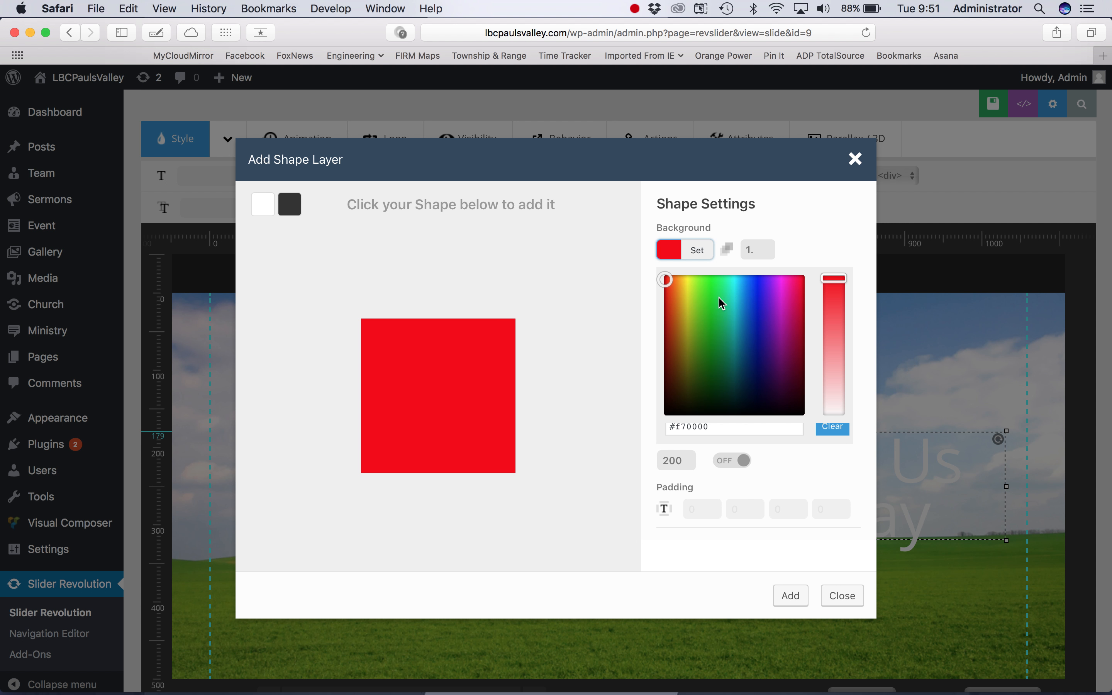
pyautogui.click(764, 250)
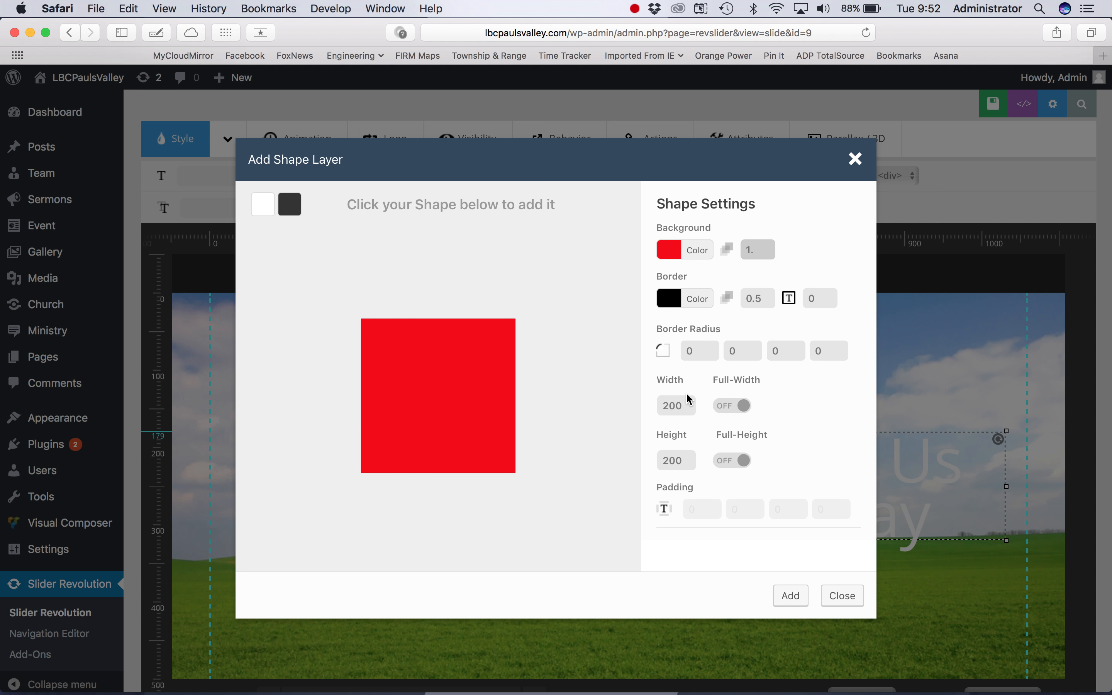
pyautogui.click(792, 601)
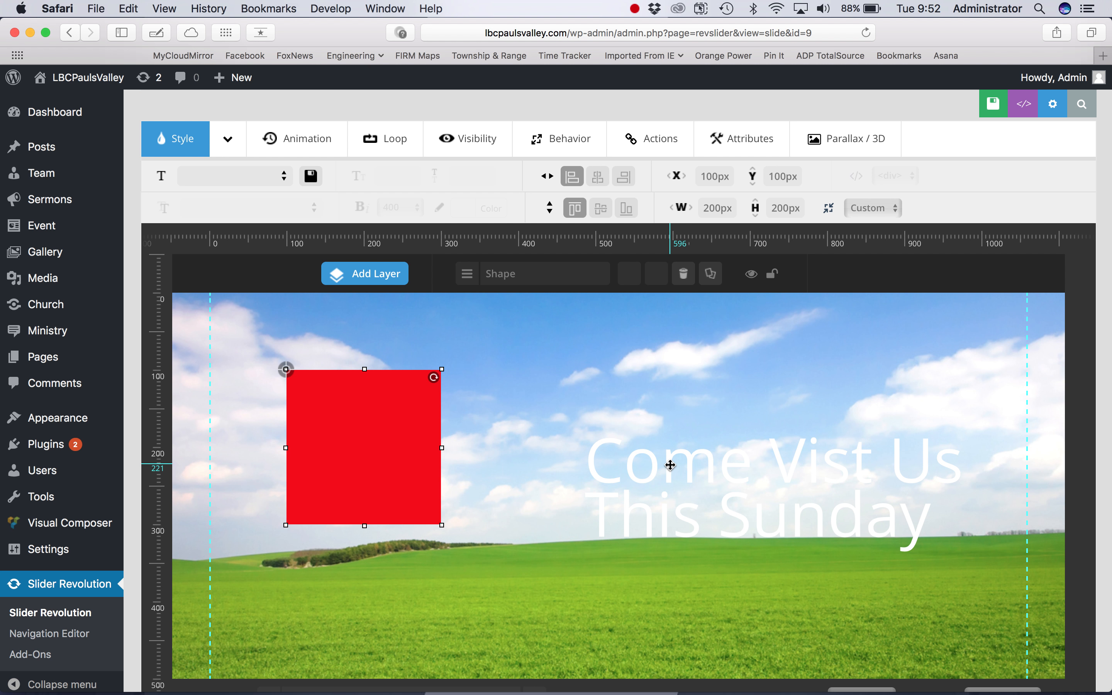
# Step: Move the text layer to about X 378 px, Y 72 px and align it to the horizontal center
pyautogui.moveTo(669, 463); pyautogui.dragTo(587, 381)
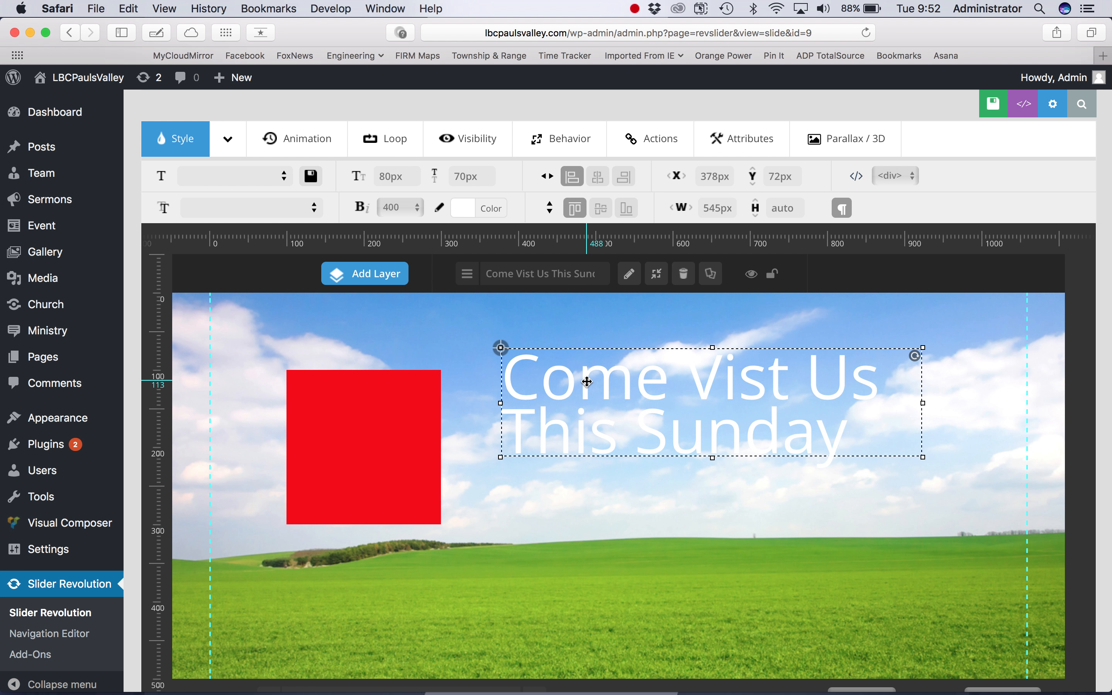
pyautogui.click(601, 185)
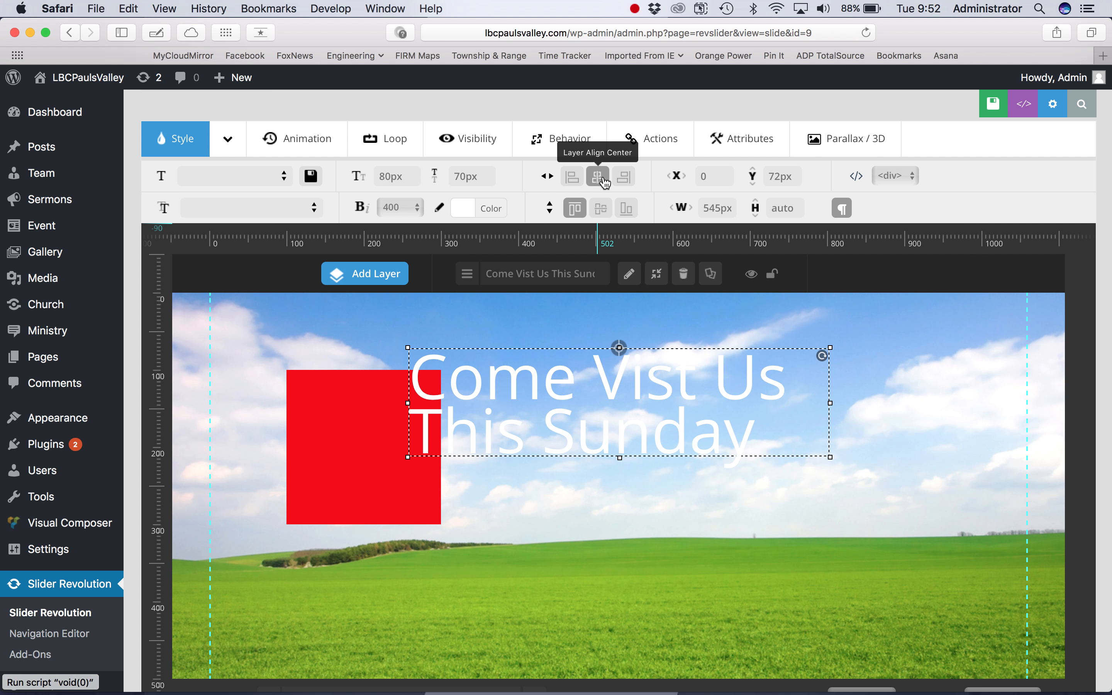
# Step: Try middle and top vertical alignment on the text layer, then align it to the bottom and move it to about X 262, Y 177
pyautogui.scroll(-2, 605, 183)
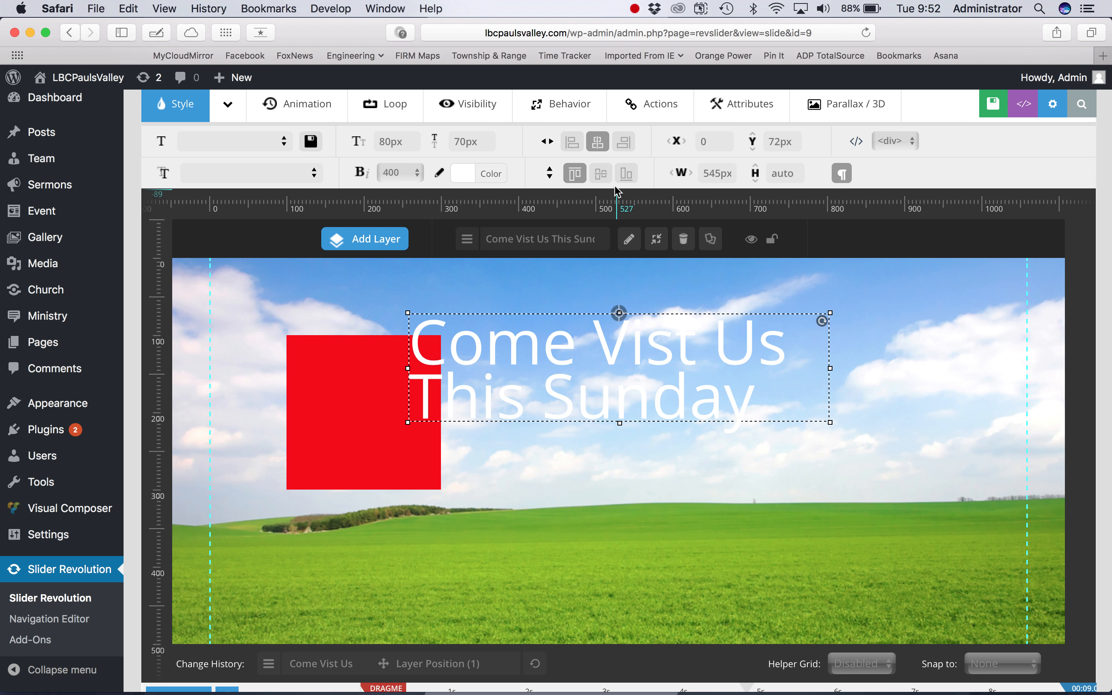
pyautogui.click(602, 174)
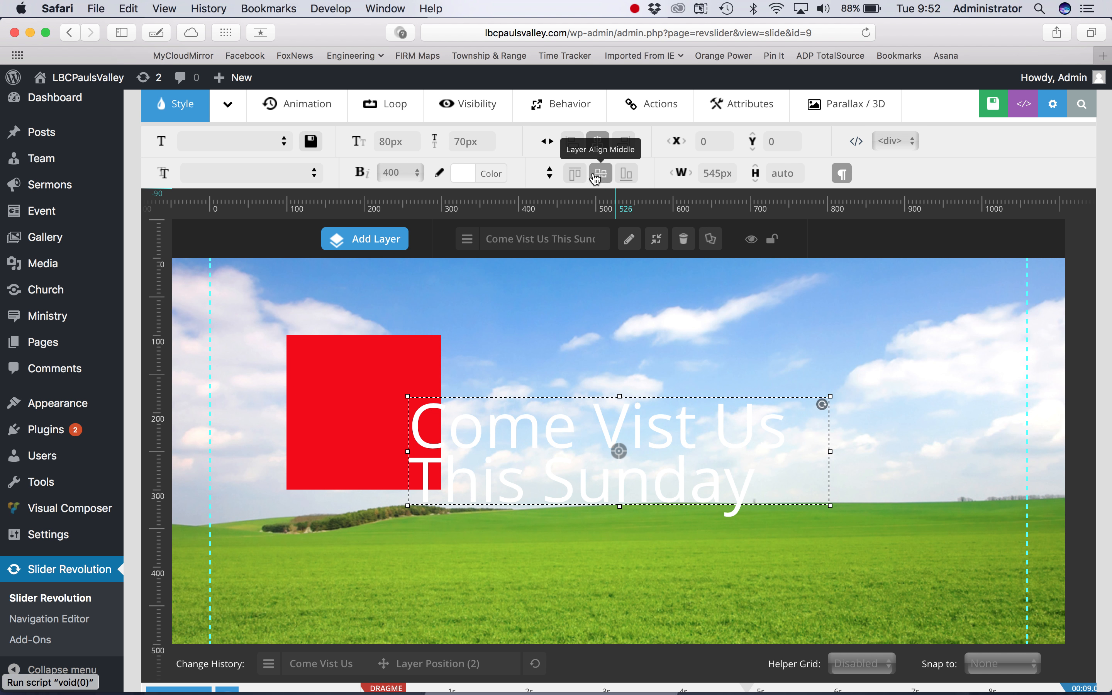
pyautogui.click(575, 174)
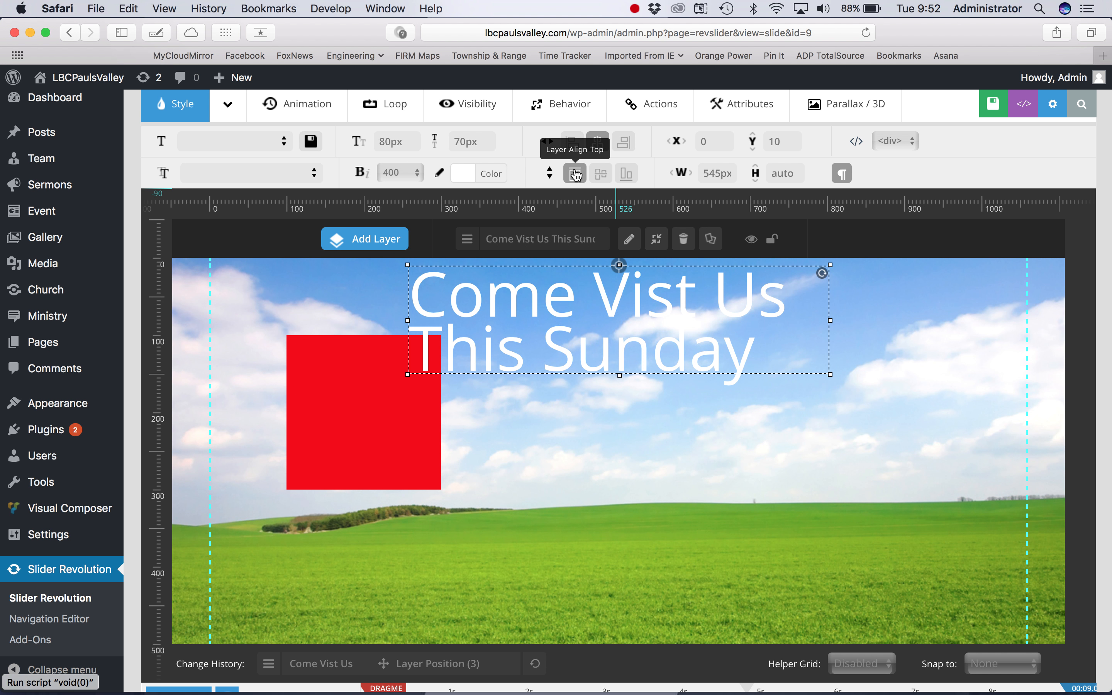
pyautogui.click(626, 175)
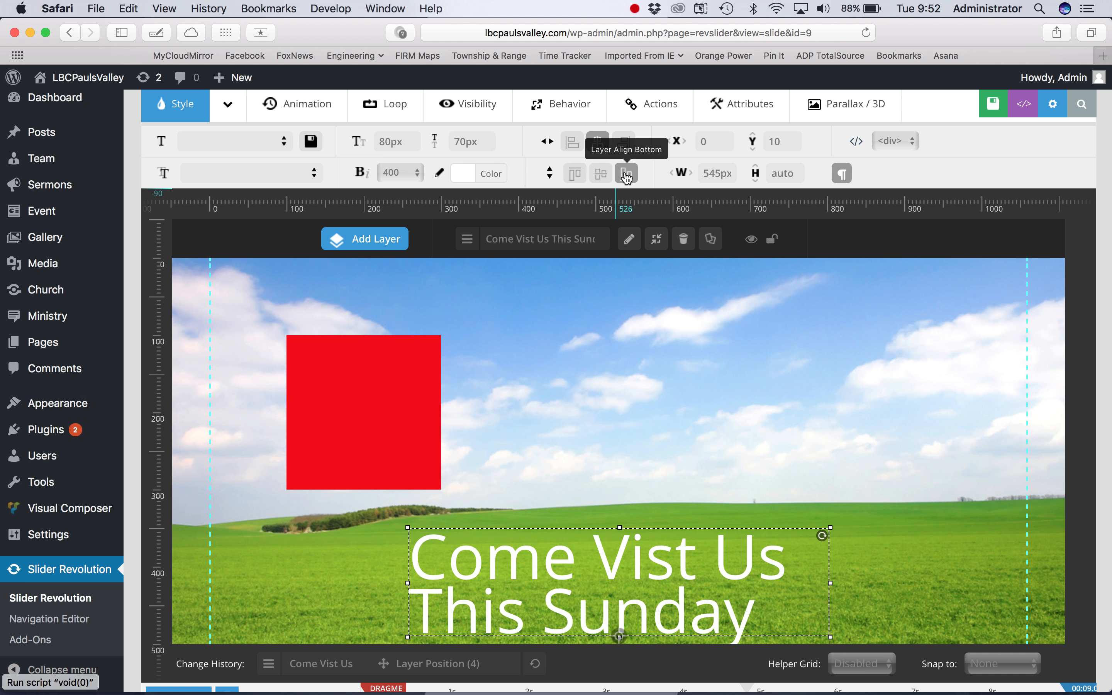
pyautogui.moveTo(651, 594); pyautogui.dragTo(859, 466)
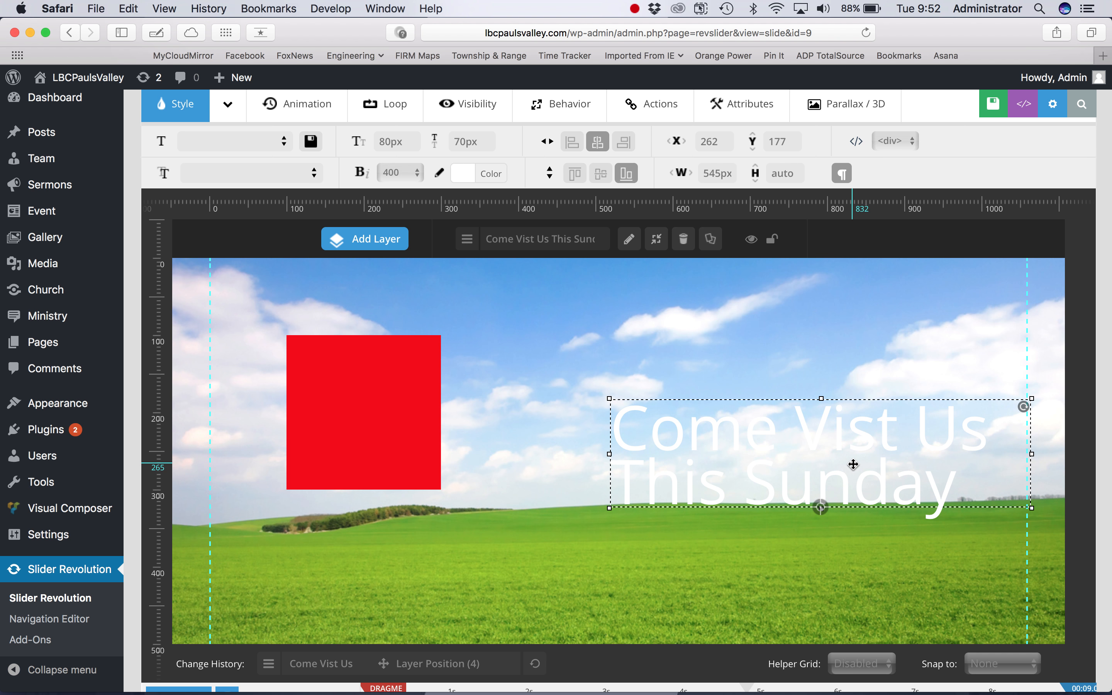
# Step: Move the red shape to about X 294 px, Y 155 px and widen it over the text to about 726 px
pyautogui.click(382, 384)
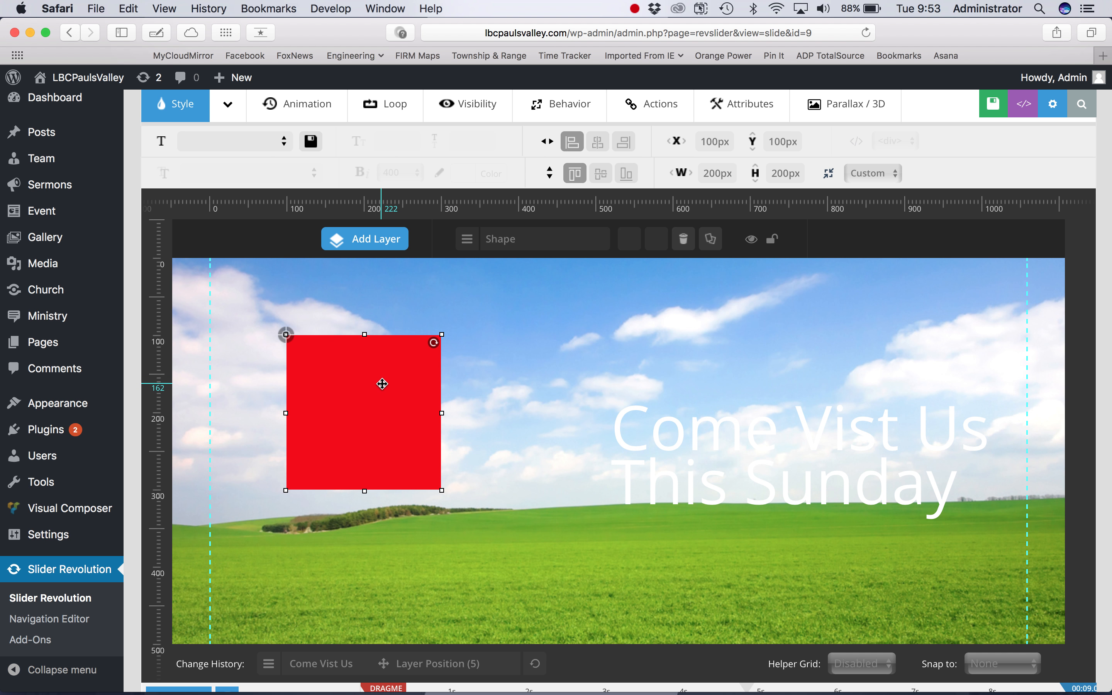
pyautogui.moveTo(382, 384); pyautogui.dragTo(531, 427)
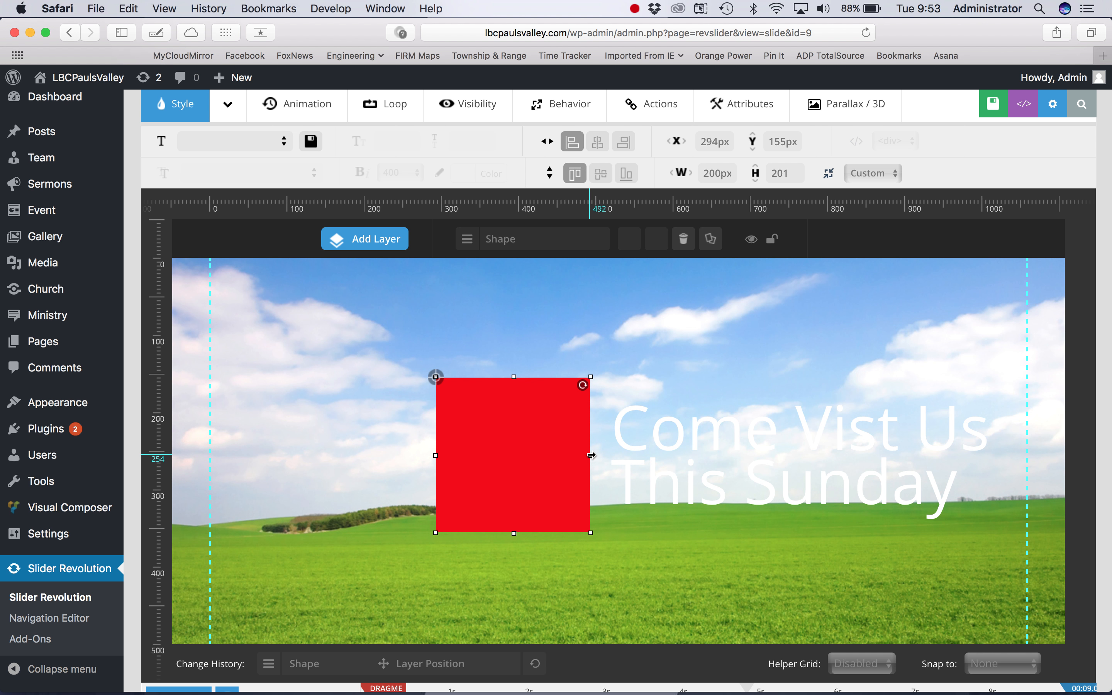
pyautogui.moveTo(592, 455); pyautogui.dragTo(591, 457)
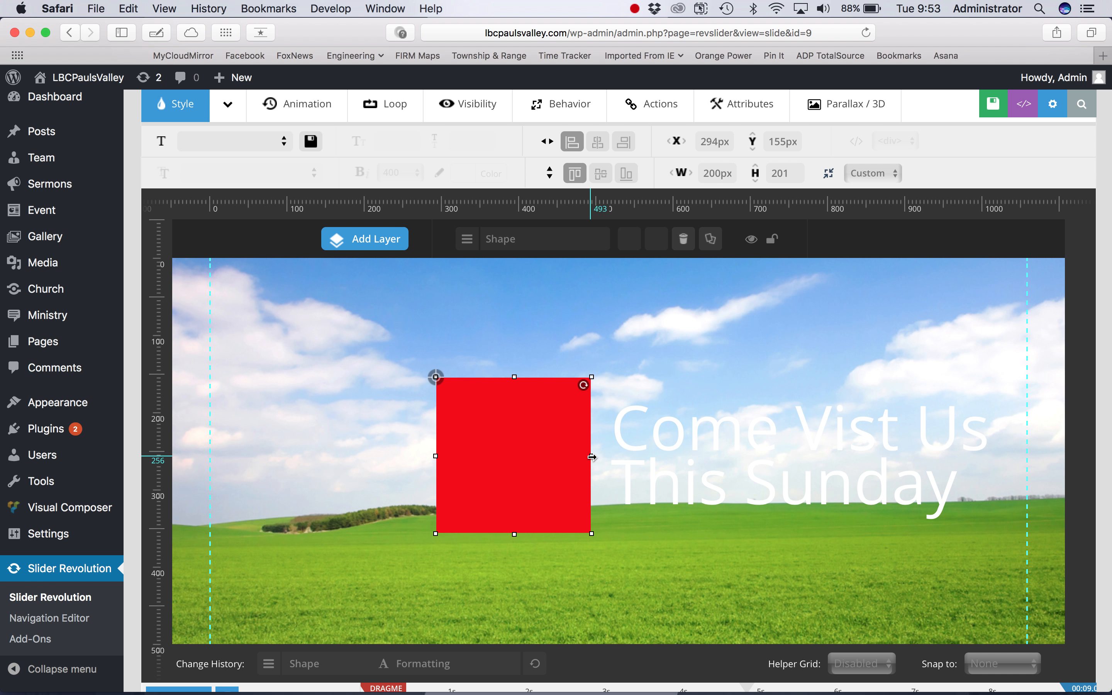
pyautogui.moveTo(592, 456); pyautogui.dragTo(832, 456)
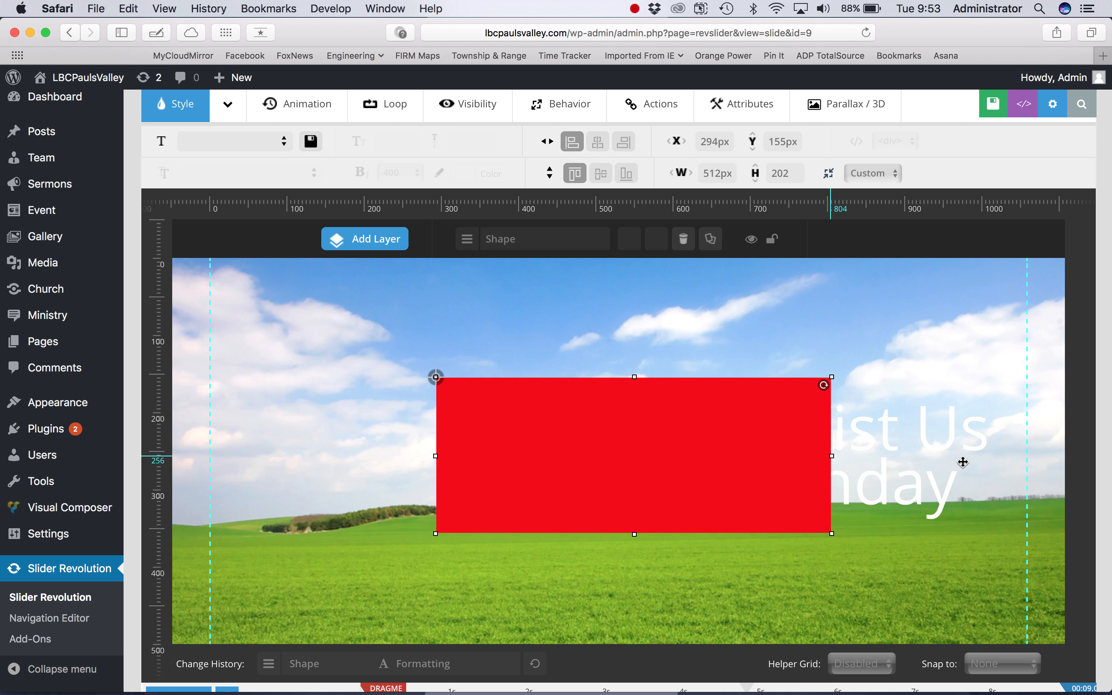
pyautogui.moveTo(963, 462); pyautogui.dragTo(996, 457)
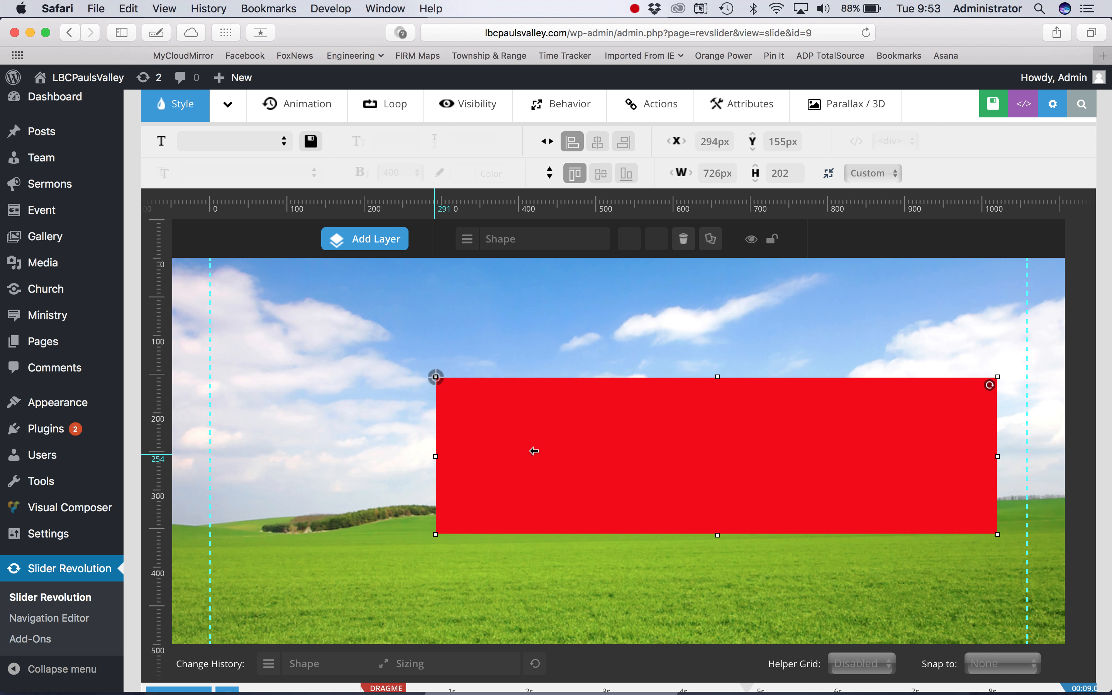
# Step: Narrow the red shape to about 534 px wide and place it at about X 483 px, Y 161 px
pyautogui.moveTo(535, 451); pyautogui.dragTo(585, 472)
pyautogui.moveTo(719, 446); pyautogui.dragTo(879, 449)
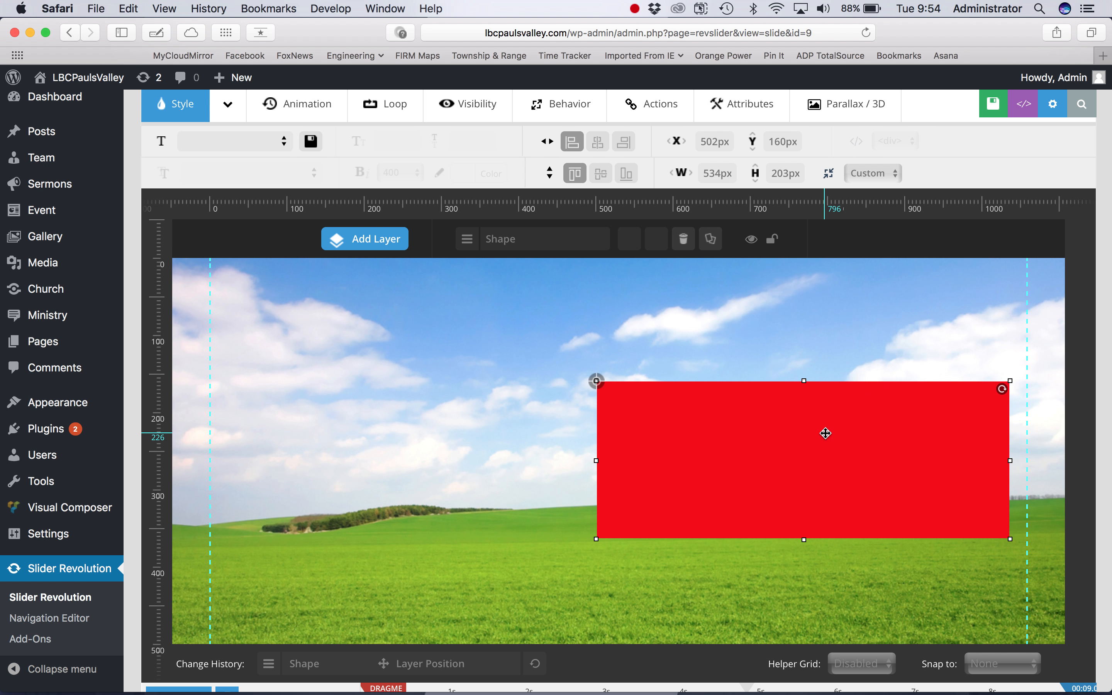
pyautogui.moveTo(826, 434)
pyautogui.mouseDown()
pyautogui.moveTo(702, 415)
pyautogui.moveTo(750, 438)
pyautogui.moveTo(681, 428)
pyautogui.moveTo(714, 446)
pyautogui.moveTo(805, 444)
pyautogui.moveTo(809, 434)
pyautogui.mouseUp()
# Step: Reorder the timeline layers so the Shape layer is listed before the "Come Vist Us This Sunday" text layer
pyautogui.scroll(-5, 691, 348)
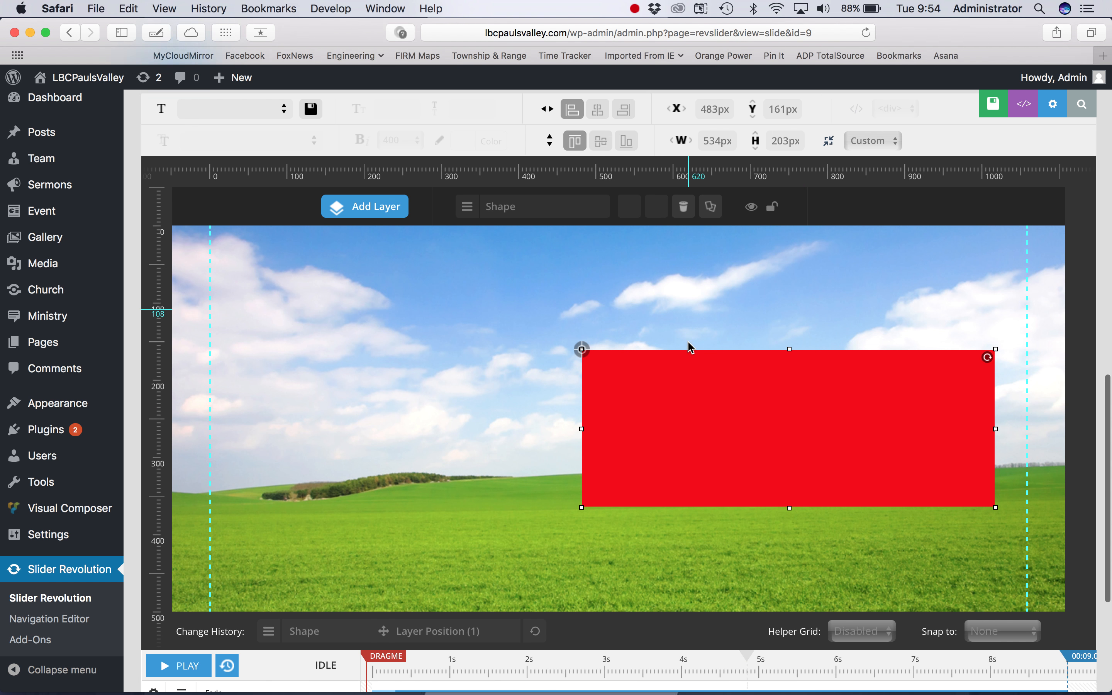
pyautogui.scroll(2, 689, 343)
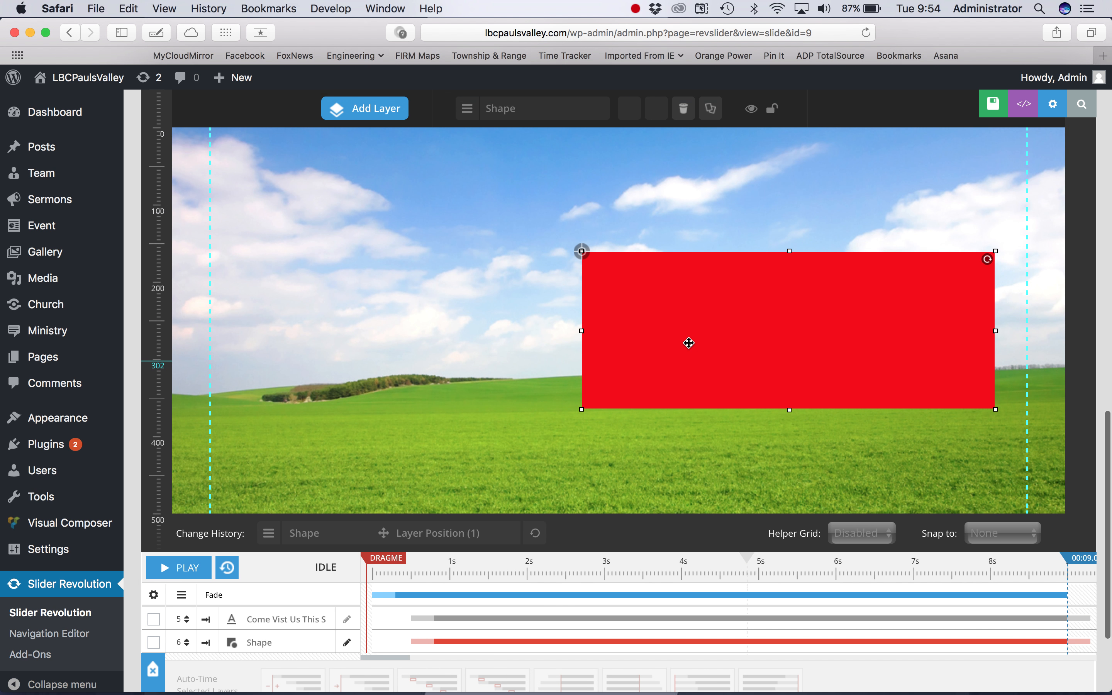
pyautogui.scroll(-2, 612, 305)
pyautogui.scroll(-1, 612, 305)
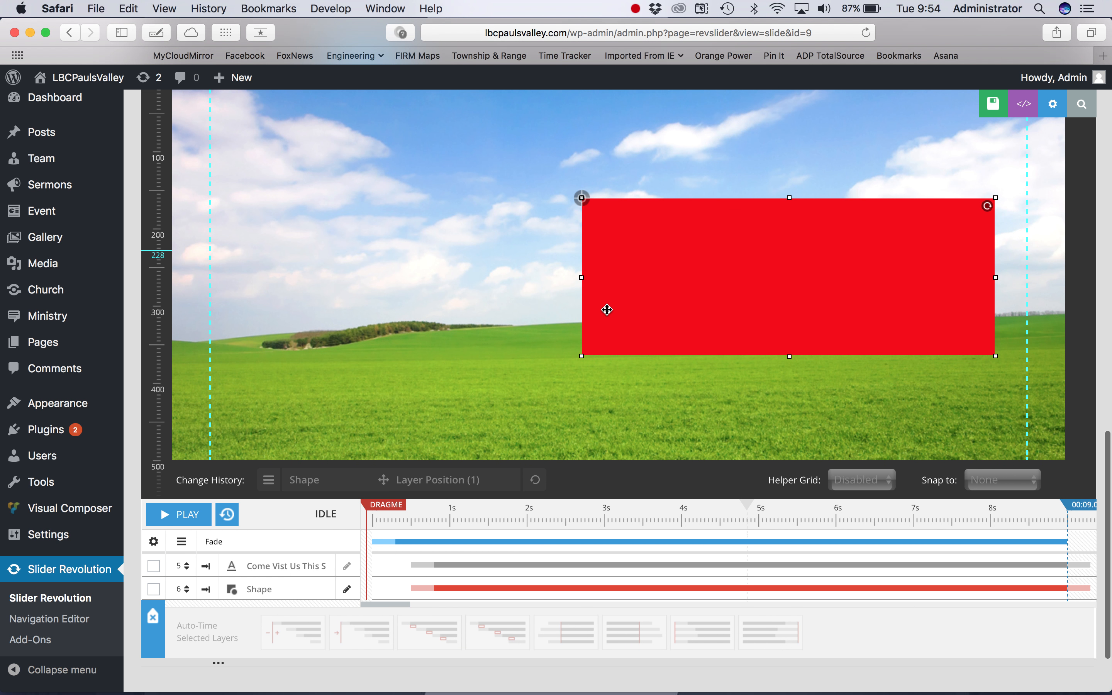
pyautogui.scroll(-2, 681, 495)
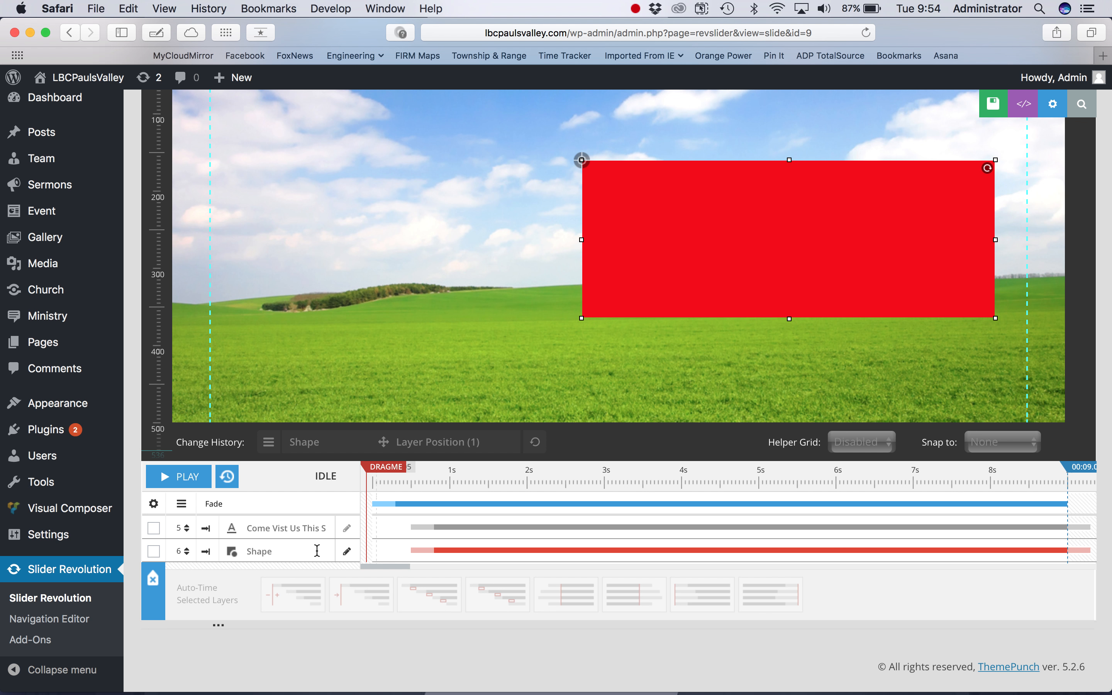
pyautogui.moveTo(457, 556)
pyautogui.moveTo(397, 510)
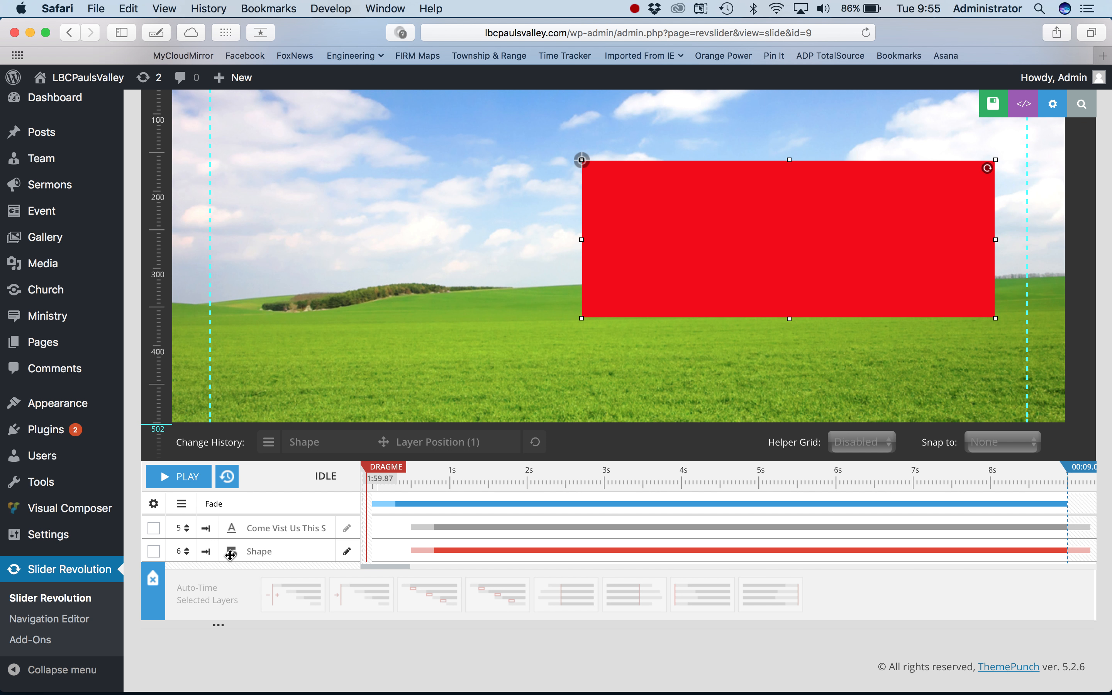
pyautogui.moveTo(230, 555); pyautogui.dragTo(227, 524)
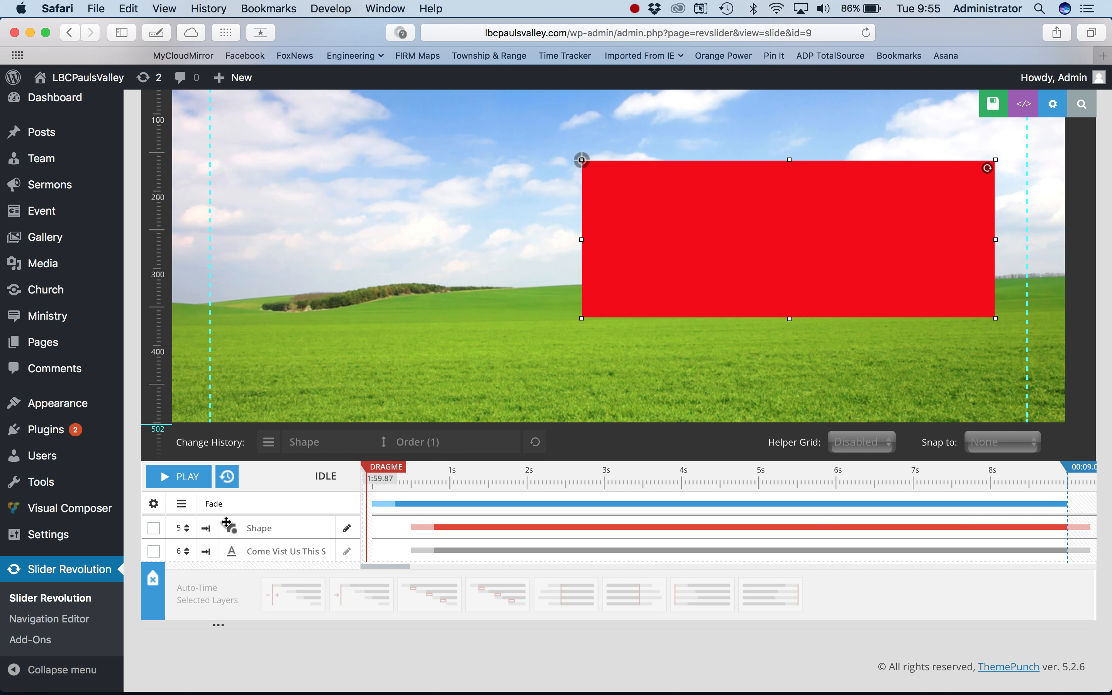
# Step: Reposition the red shape and the "Come Vist Us This Sunday" text so they overlap, with the shape's top-left corner at about X 410, Y 150
pyautogui.moveTo(670, 268); pyautogui.dragTo(582, 251)
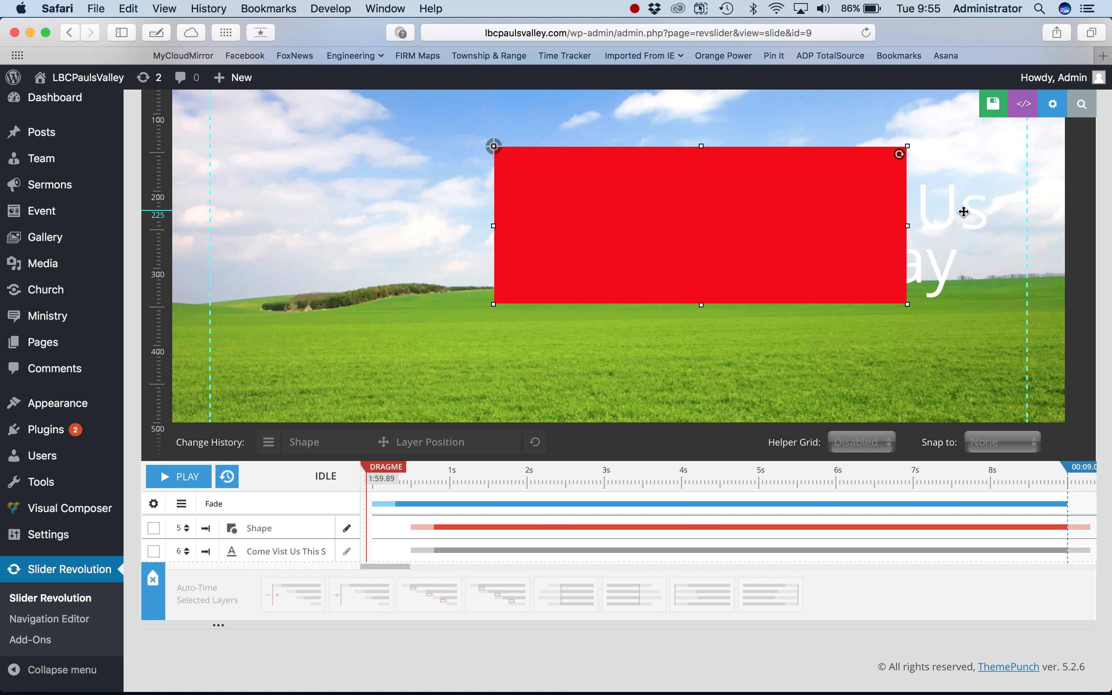
pyautogui.click(940, 214)
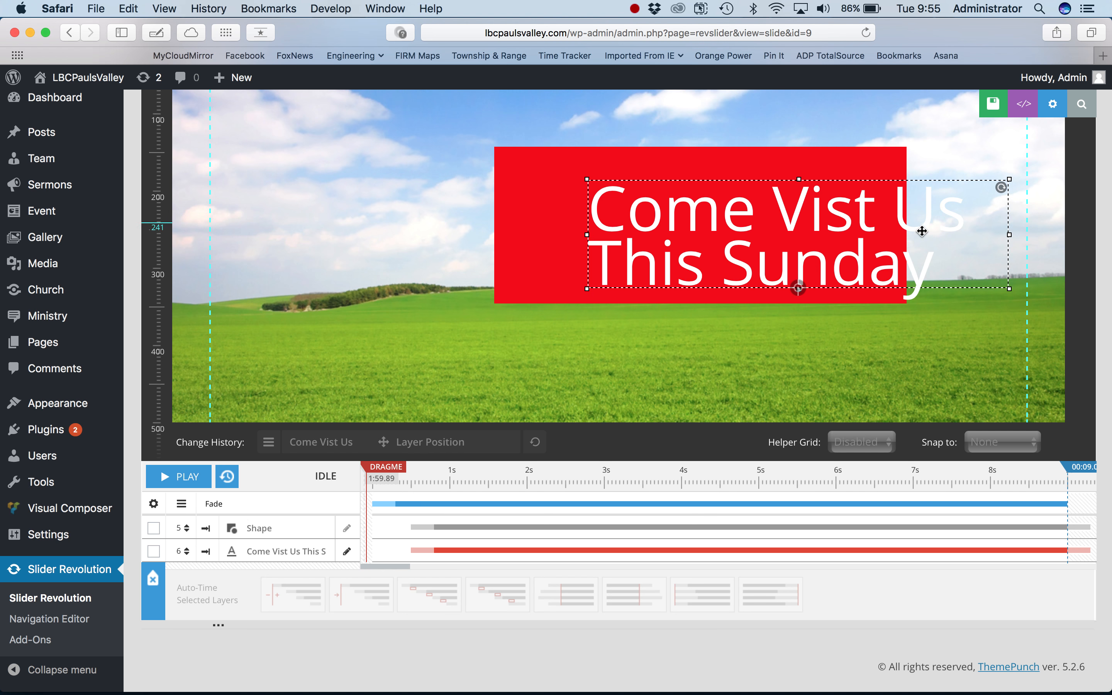
pyautogui.scroll(3, 921, 231)
pyautogui.moveTo(911, 316)
pyautogui.mouseDown()
pyautogui.moveTo(873, 314)
pyautogui.moveTo(911, 312)
pyautogui.mouseUp()
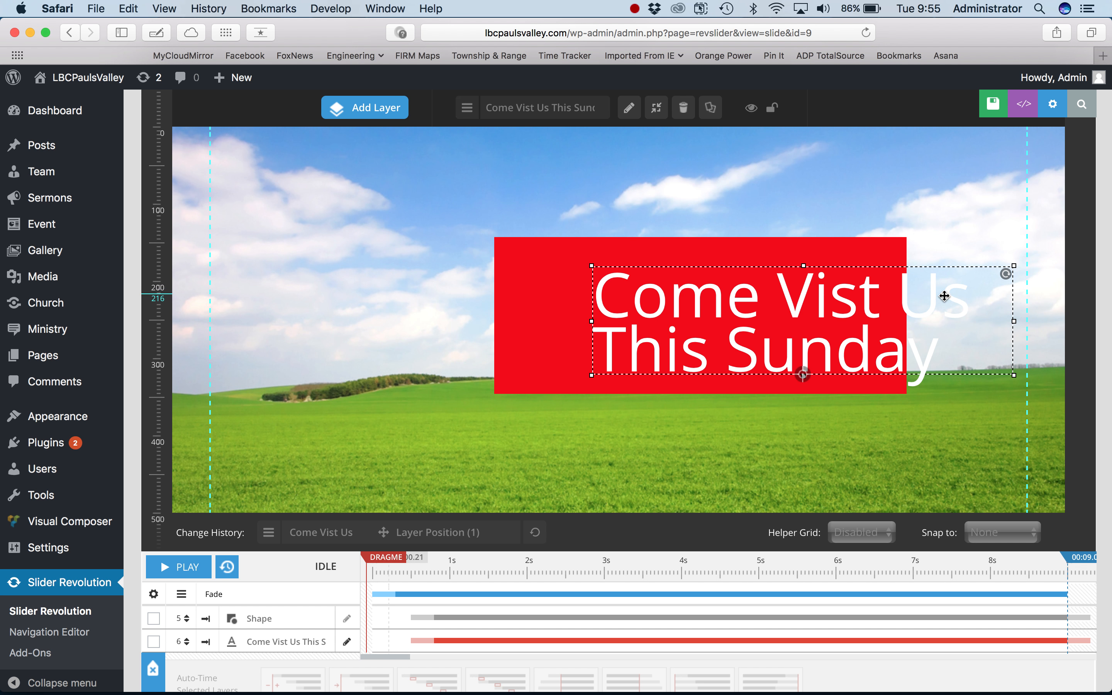
pyautogui.moveTo(941, 296); pyautogui.dragTo(951, 291)
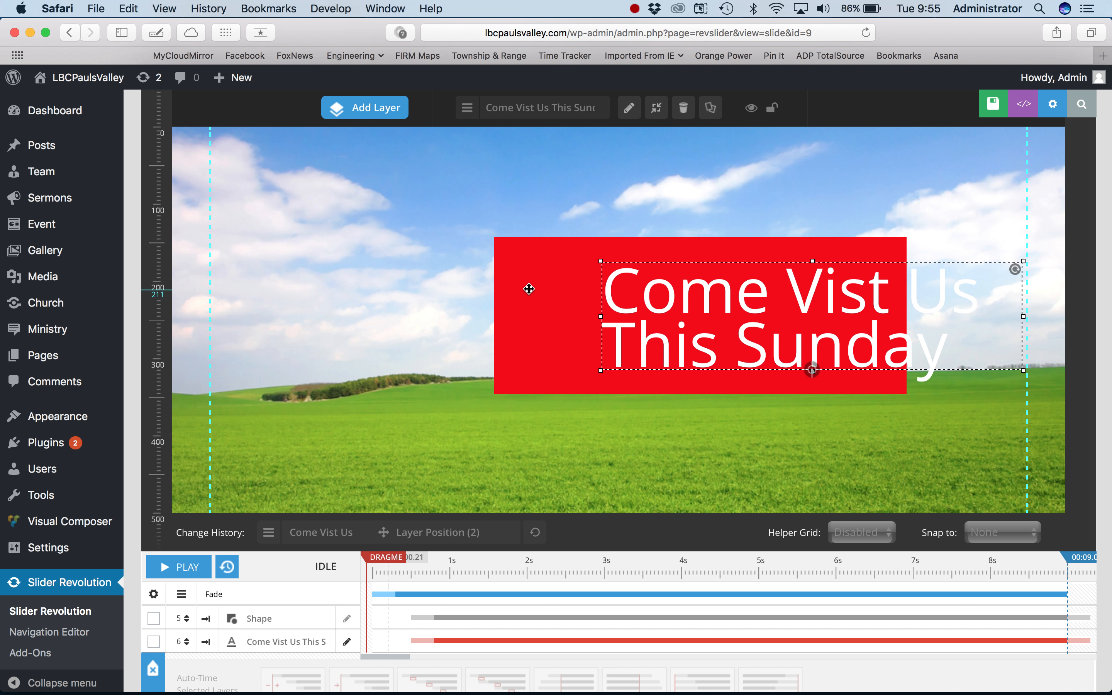
pyautogui.moveTo(529, 289); pyautogui.dragTo(588, 297)
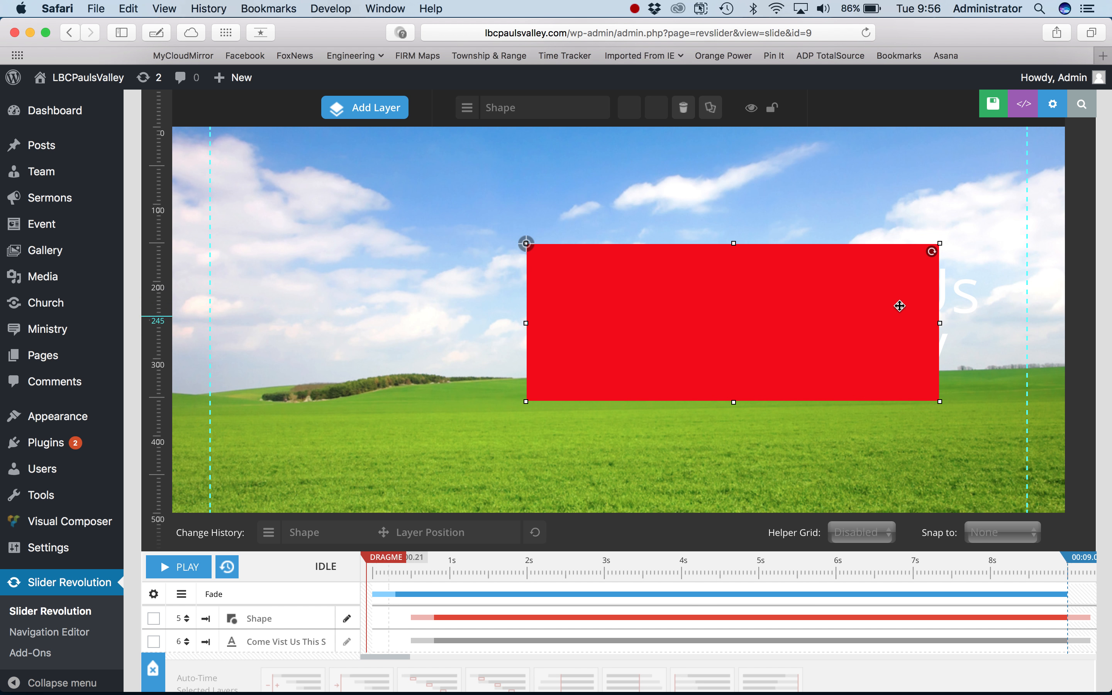
# Step: Narrow the text box to about 527 px and place the text over the red shape at about X 170 px, Y 183 px
pyautogui.click(967, 294)
pyautogui.moveTo(969, 295); pyautogui.dragTo(926, 292)
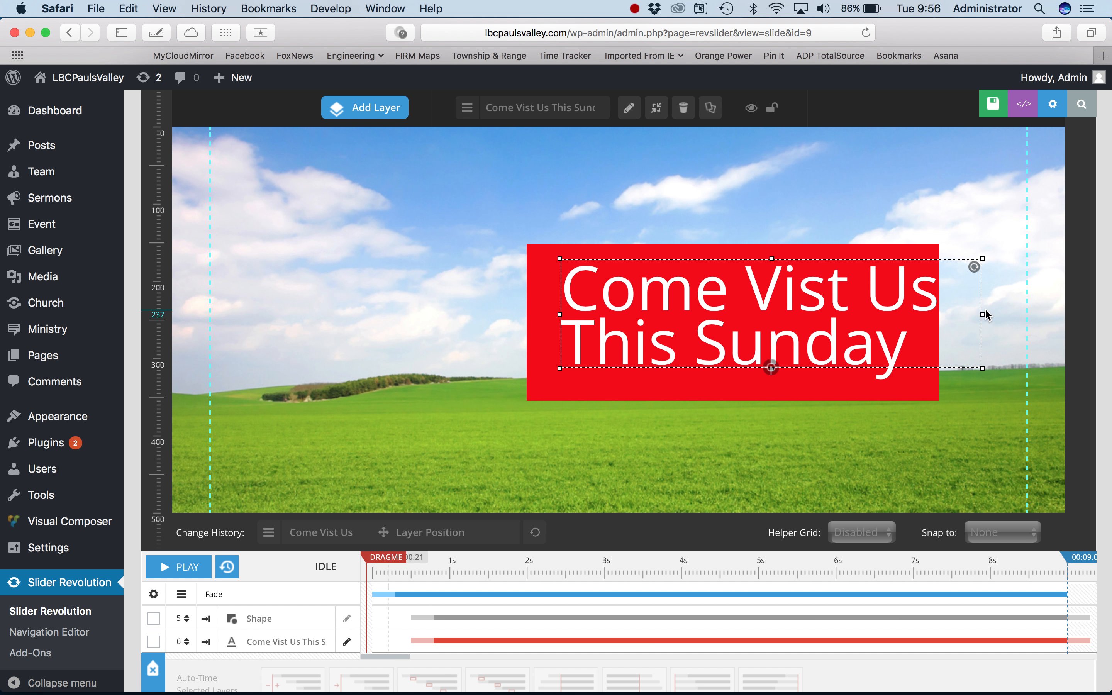
pyautogui.moveTo(970, 317); pyautogui.dragTo(964, 317)
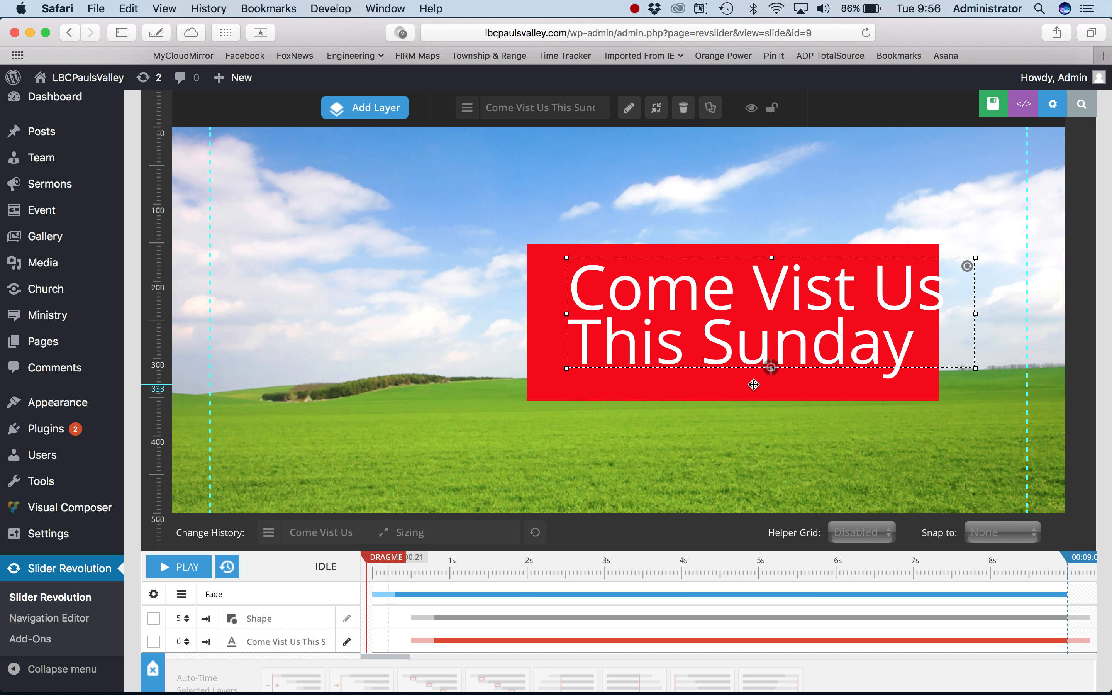
pyautogui.scroll(-2, 735, 381)
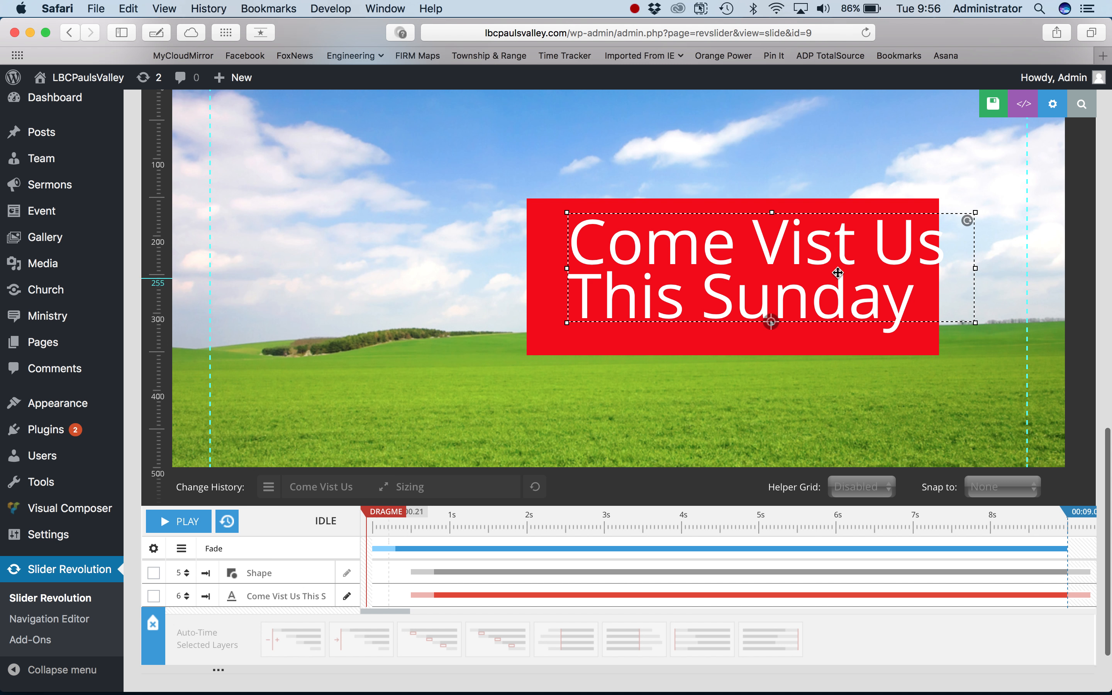
pyautogui.moveTo(847, 258); pyautogui.dragTo(825, 262)
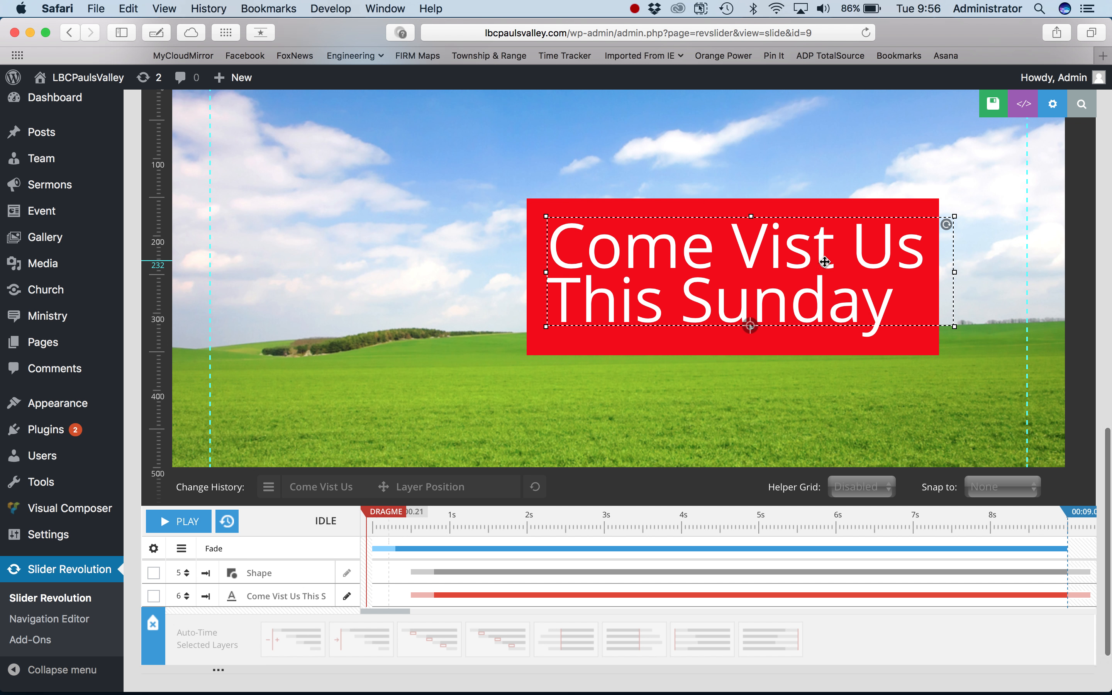
pyautogui.scroll(8, 749, 388)
pyautogui.scroll(3, 750, 390)
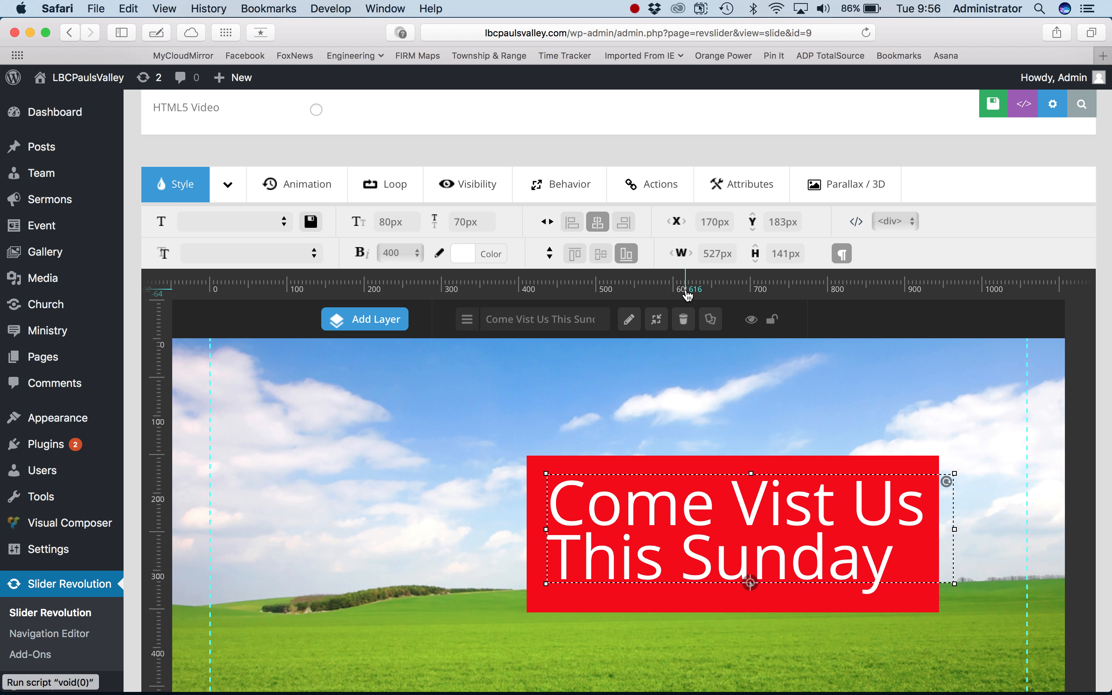
pyautogui.click(789, 405)
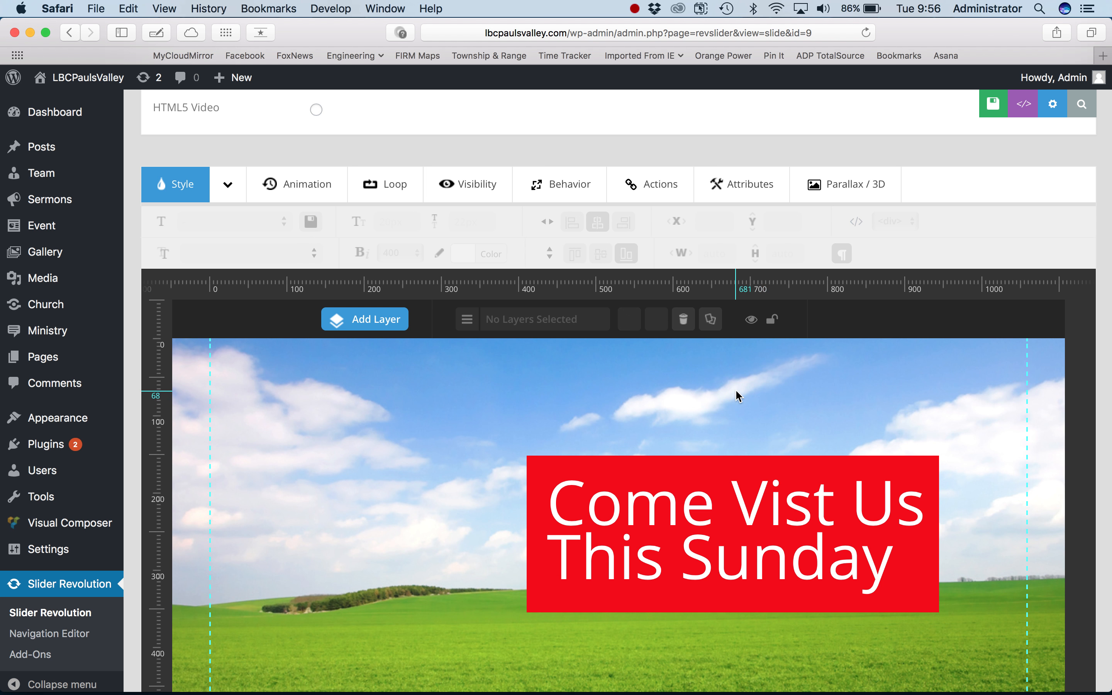
# Step: Open the slide's transition settings and try to remove the Fade transition
pyautogui.scroll(-8, 736, 390)
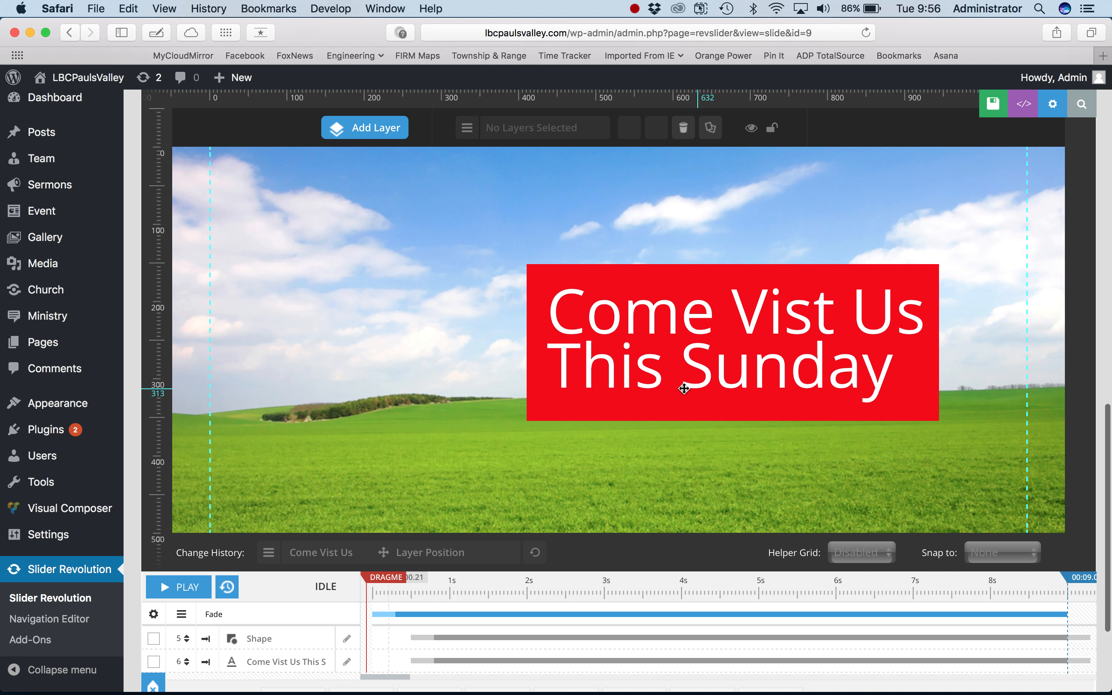
pyautogui.scroll(8, 571, 330)
pyautogui.scroll(5, 596, 391)
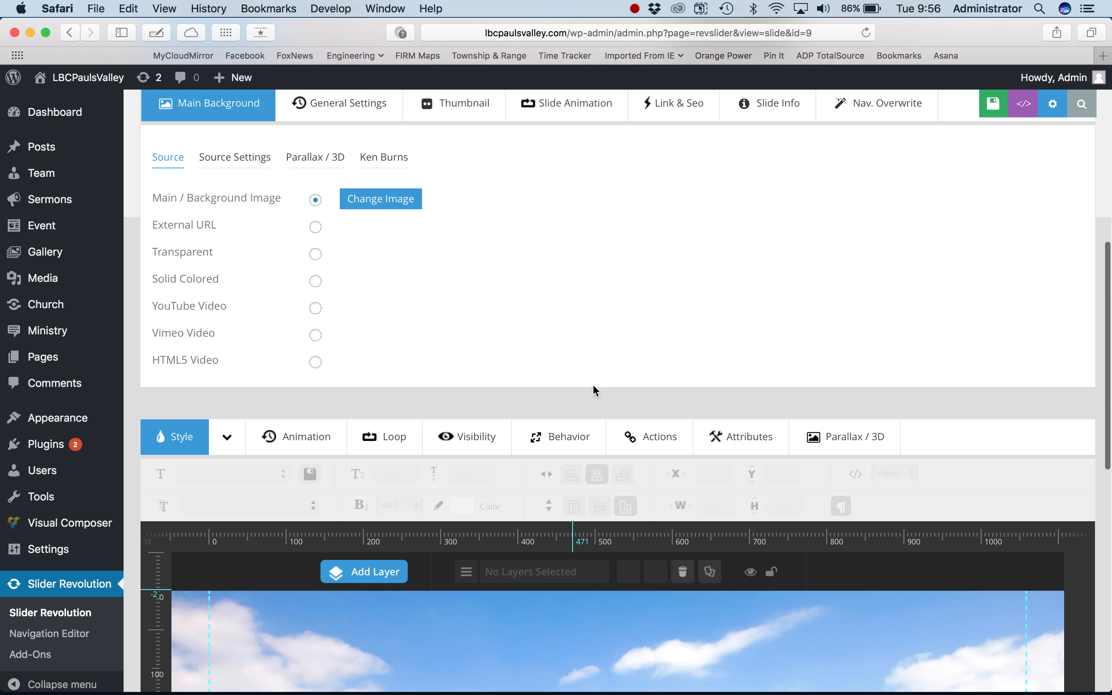
pyautogui.scroll(-1, 462, 328)
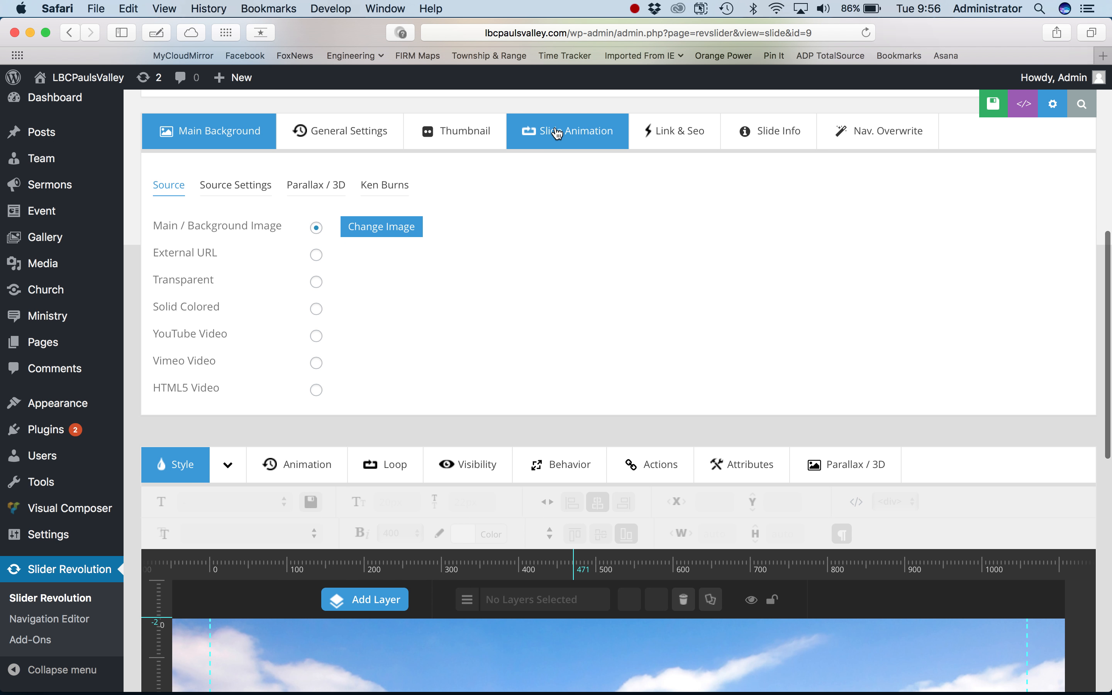
pyautogui.scroll(3, 557, 133)
pyautogui.scroll(-5, 557, 133)
pyautogui.scroll(5, 557, 133)
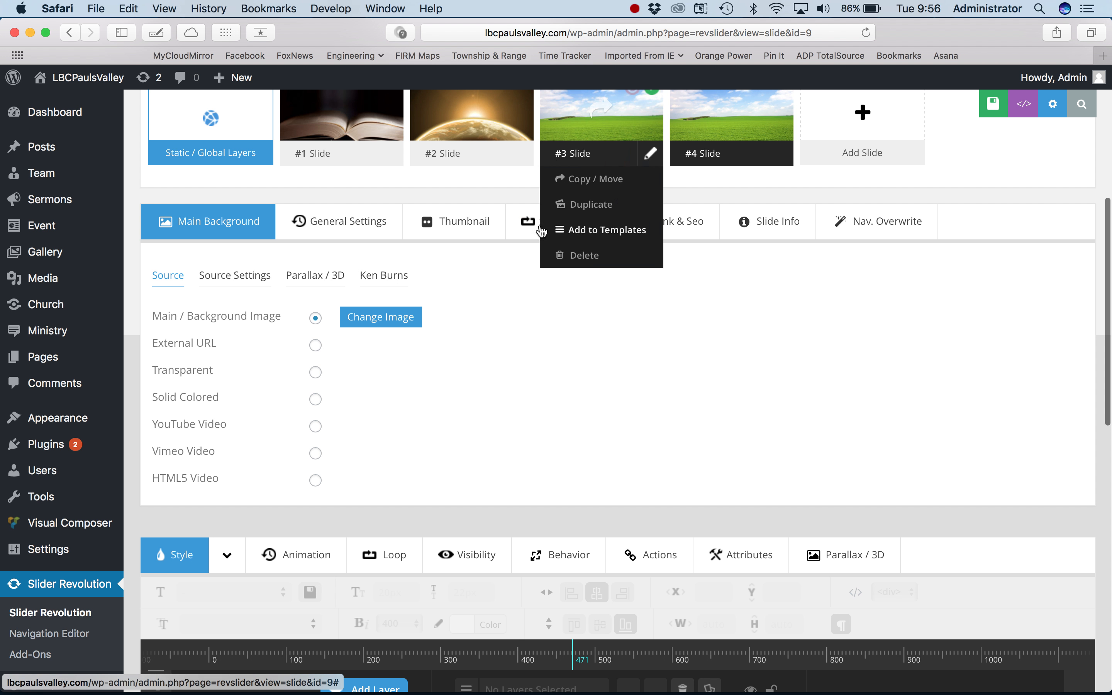
pyautogui.click(554, 233)
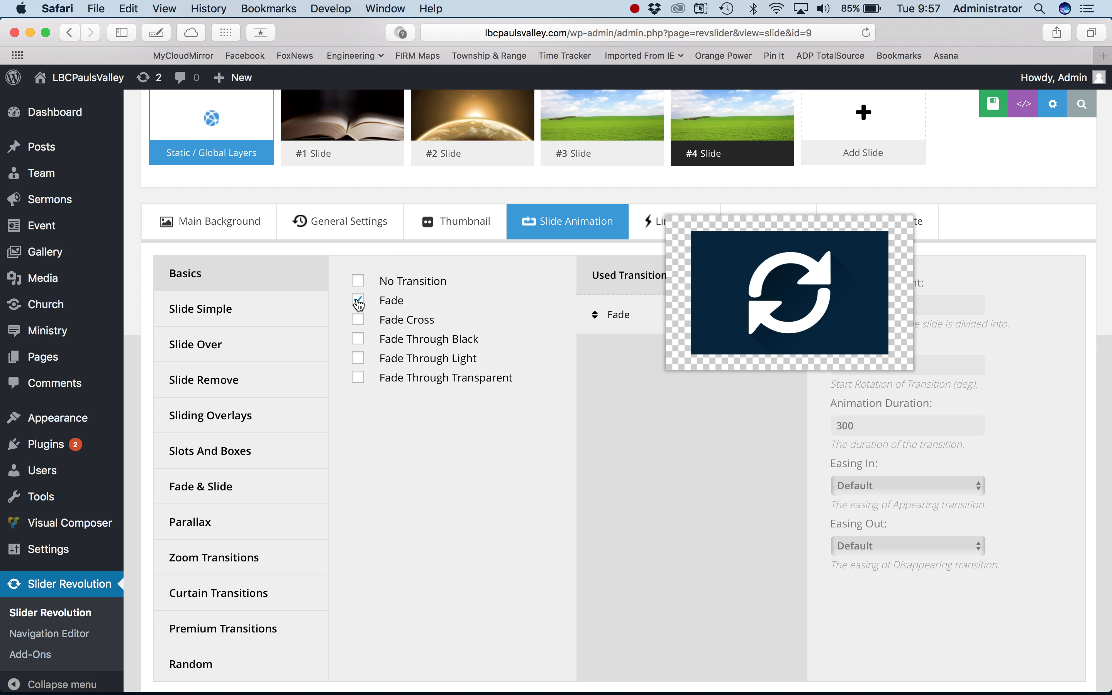
pyautogui.click(358, 301)
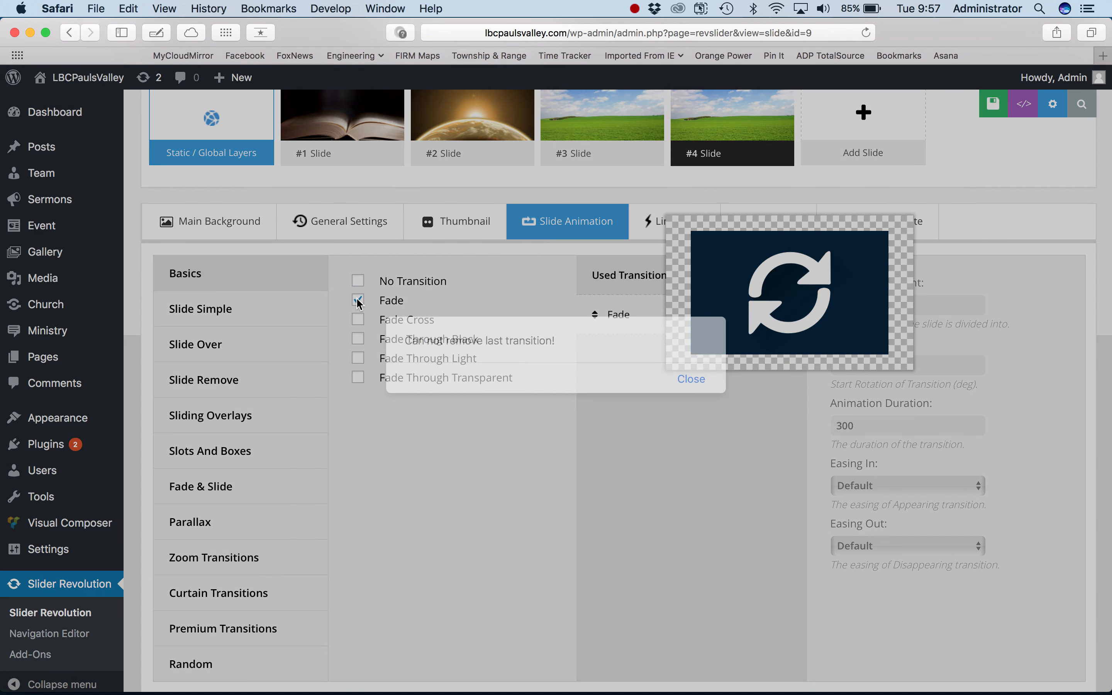
pyautogui.click(675, 379)
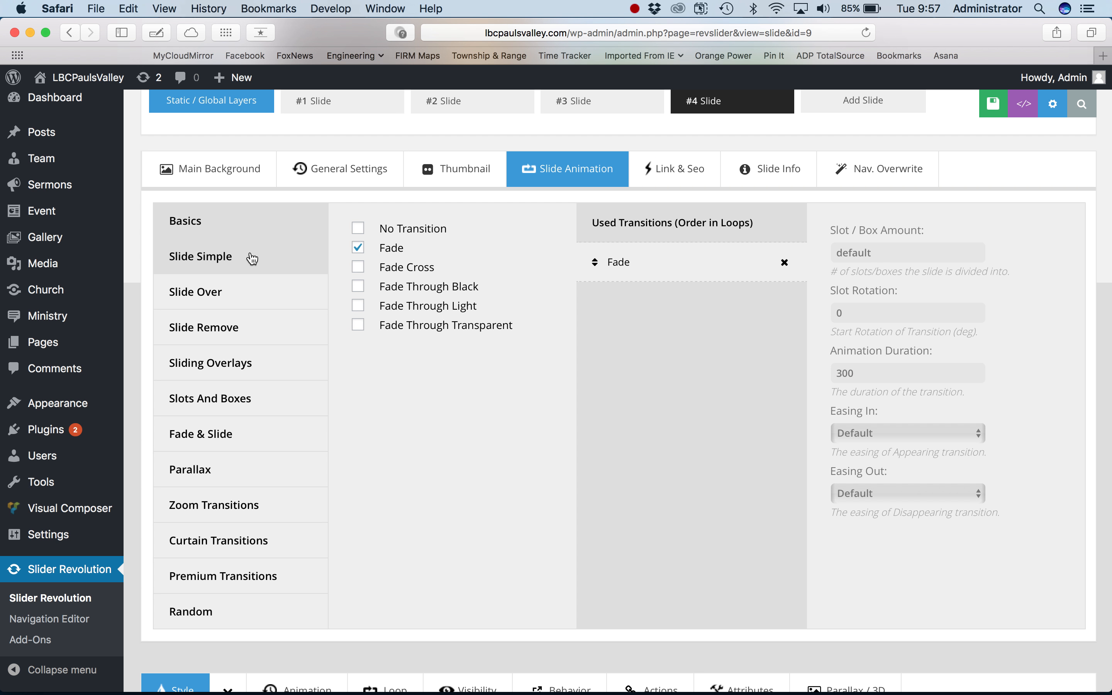
# Step: Replace the slide's Fade transition with the simple slide transition Slide To Top
pyautogui.click(244, 267)
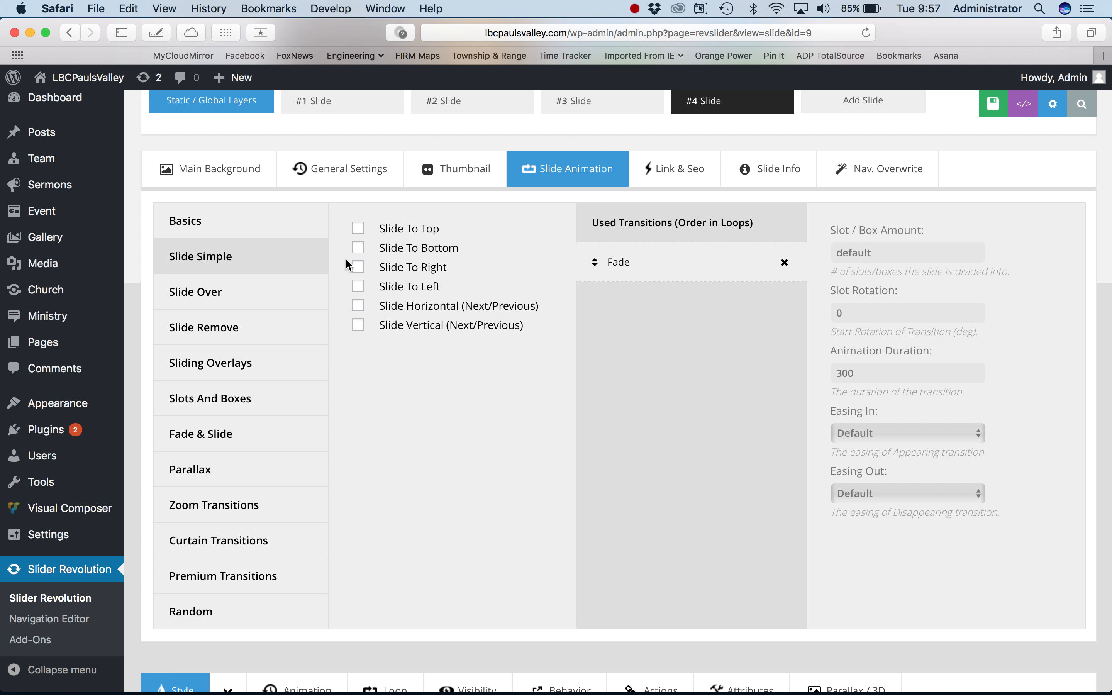
pyautogui.click(358, 227)
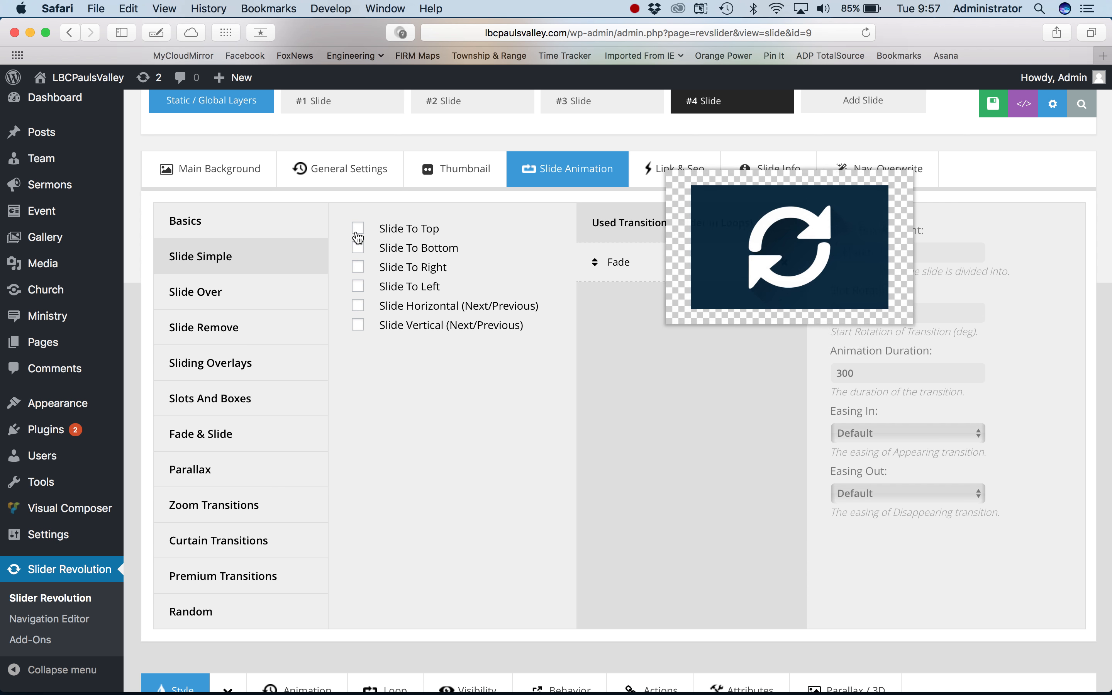
pyautogui.click(236, 222)
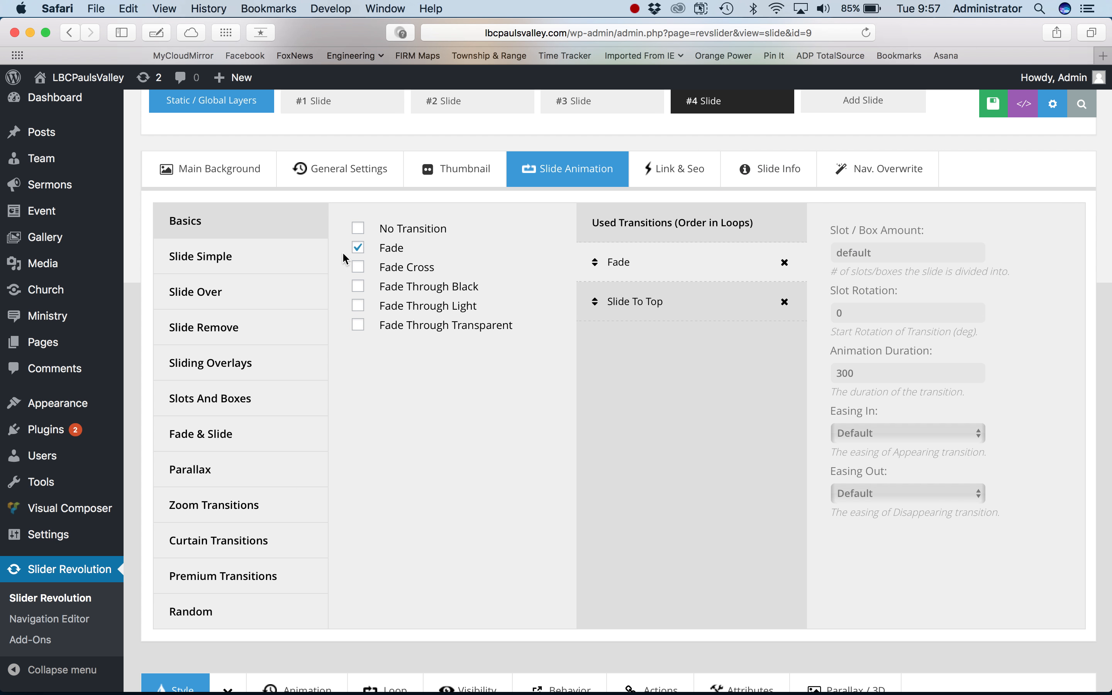
pyautogui.click(262, 257)
pyautogui.click(248, 225)
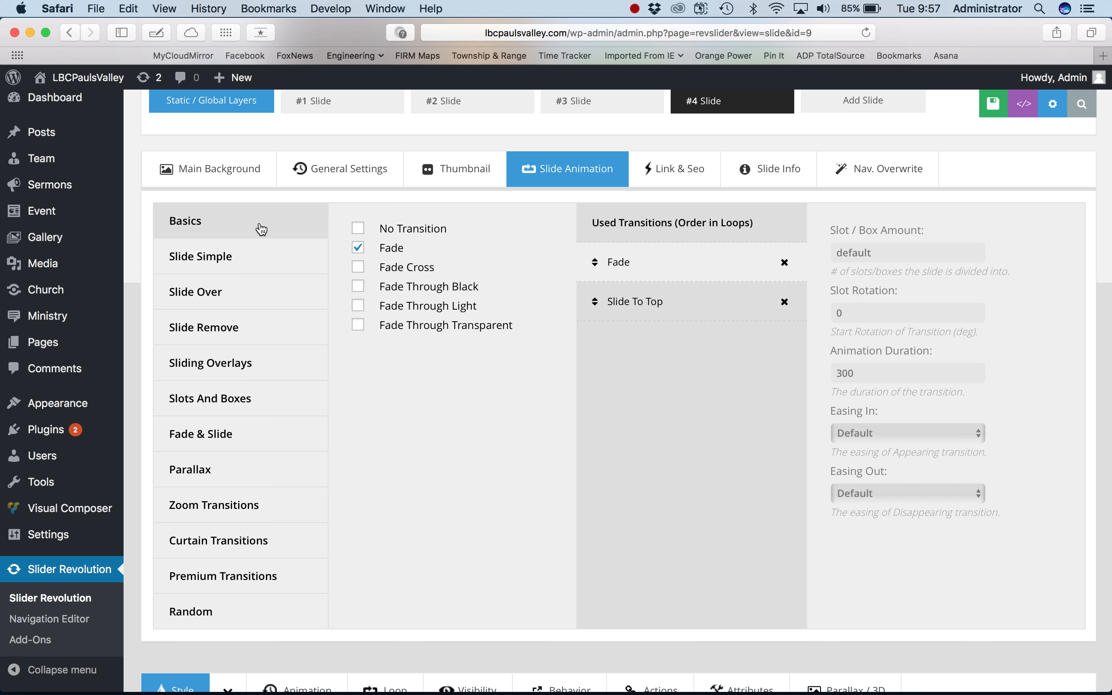
pyautogui.click(361, 254)
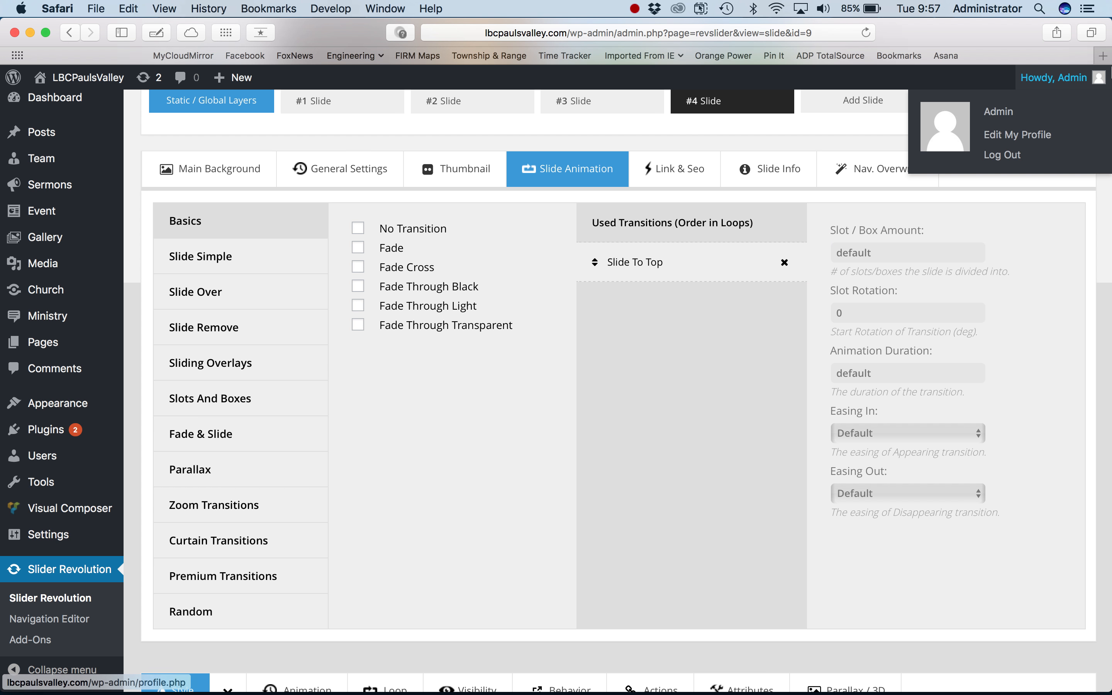
# Step: Try to remove the Slide To Top transition and preview the Slide To Bottom option
pyautogui.click(198, 267)
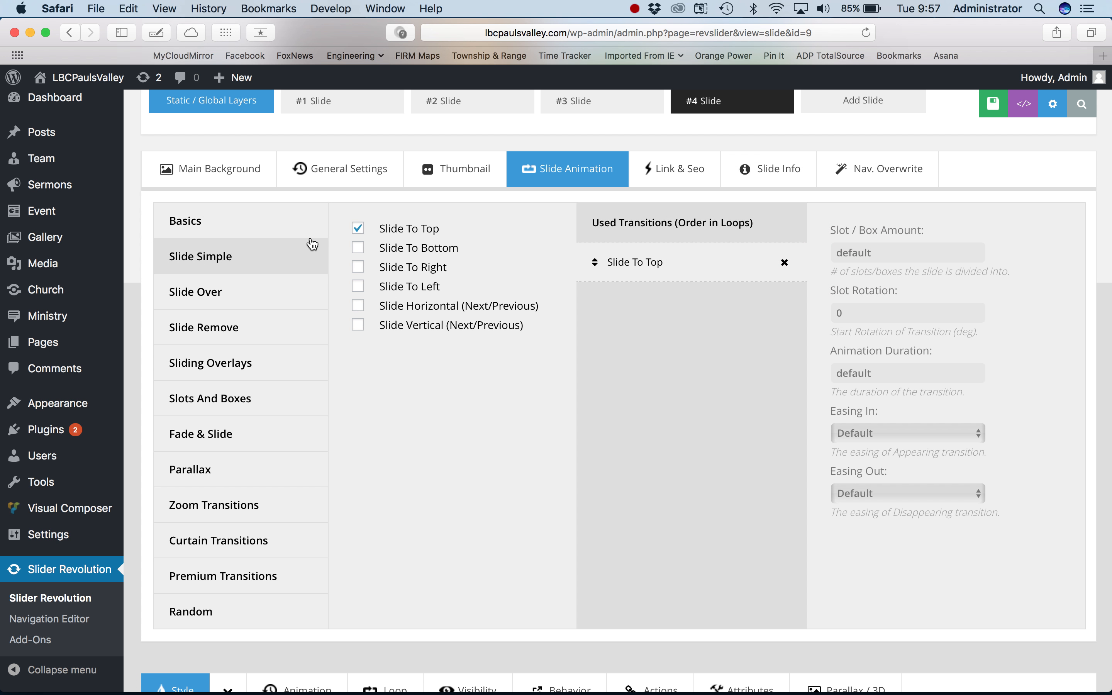
pyautogui.click(360, 230)
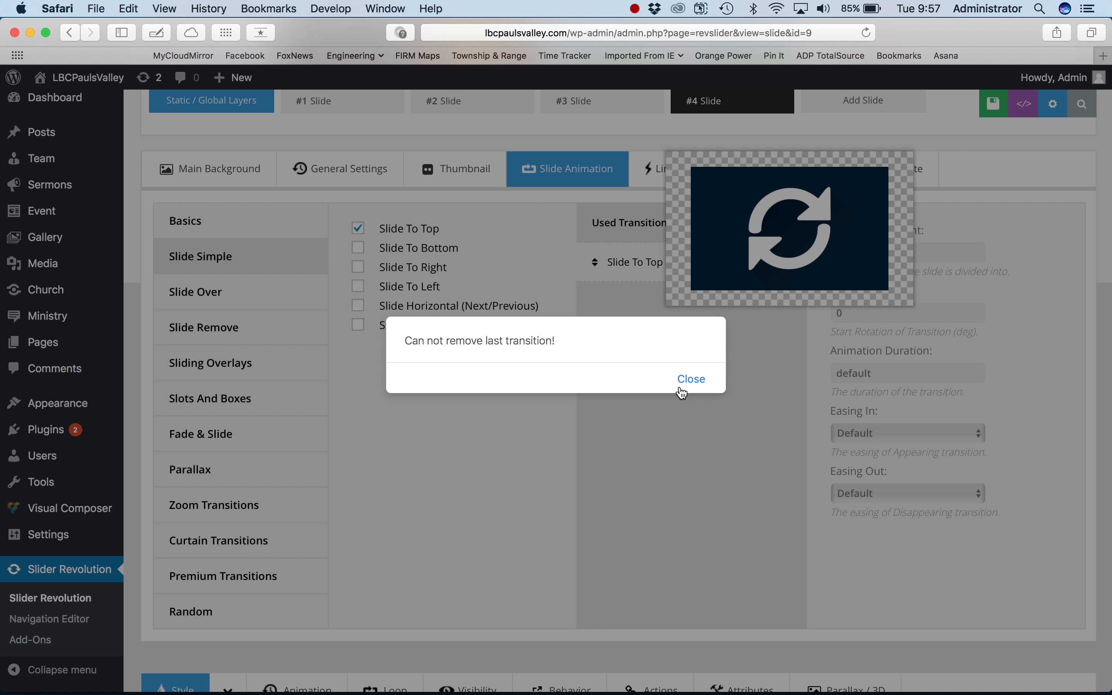
pyautogui.click(691, 380)
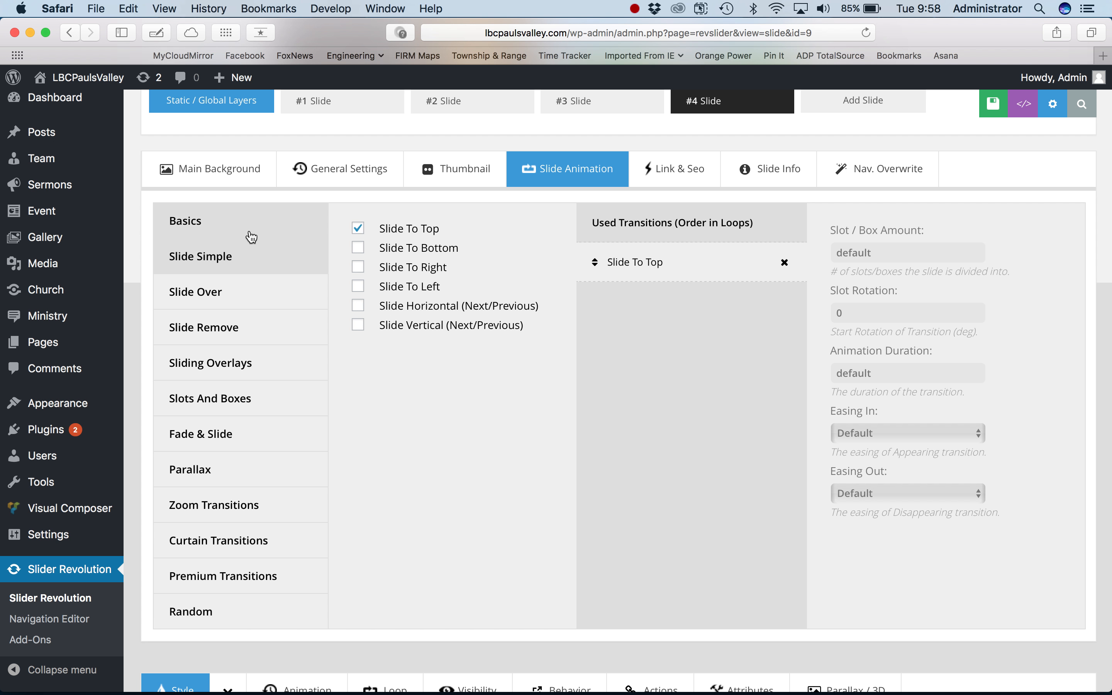
pyautogui.moveTo(397, 285)
pyautogui.scroll(1, 397, 282)
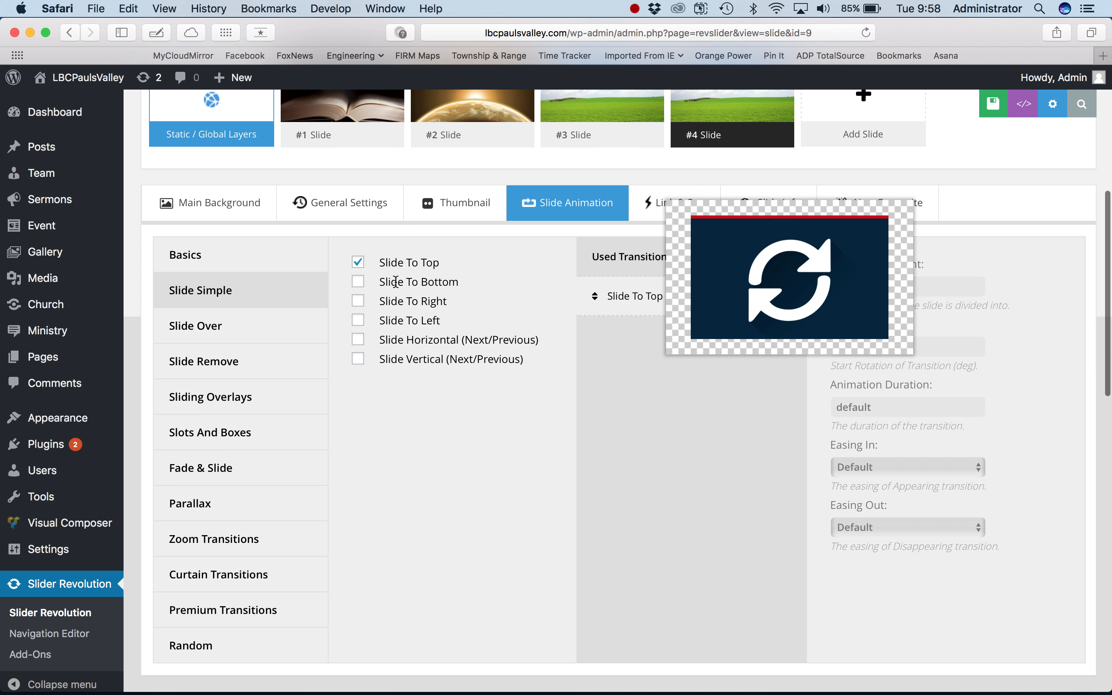
pyautogui.scroll(-1, 445, 287)
pyautogui.scroll(-1, 445, 287)
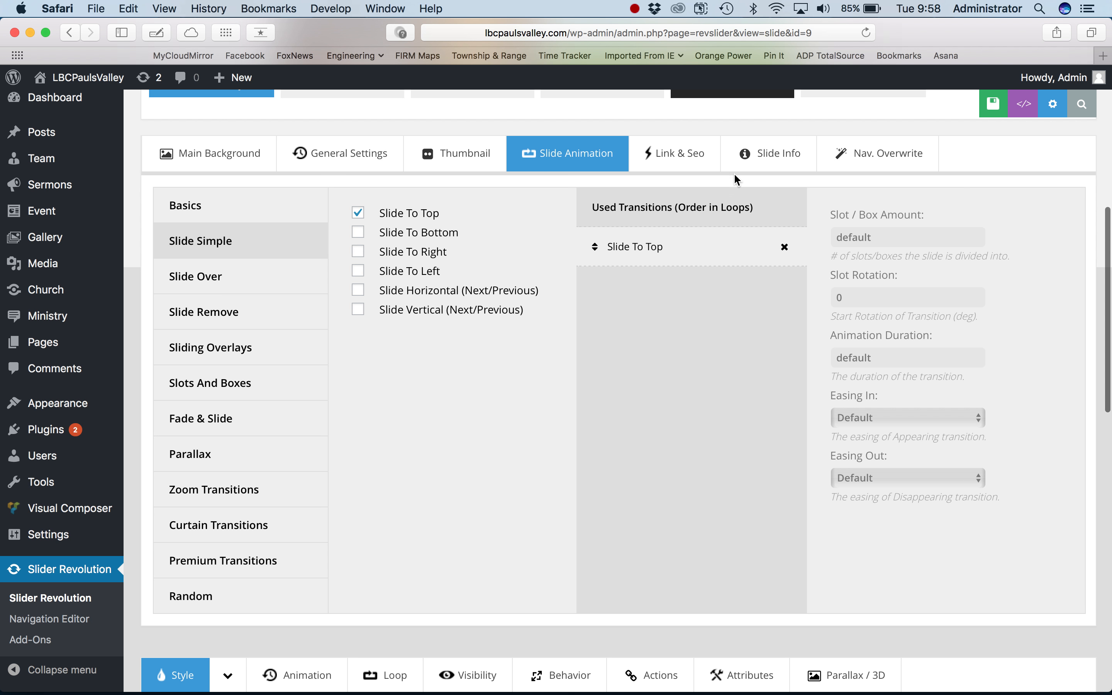
# Step: Review the slide's general settings and the style and animation settings of the "Come Vist Us This Sunday" text layer
pyautogui.click(331, 165)
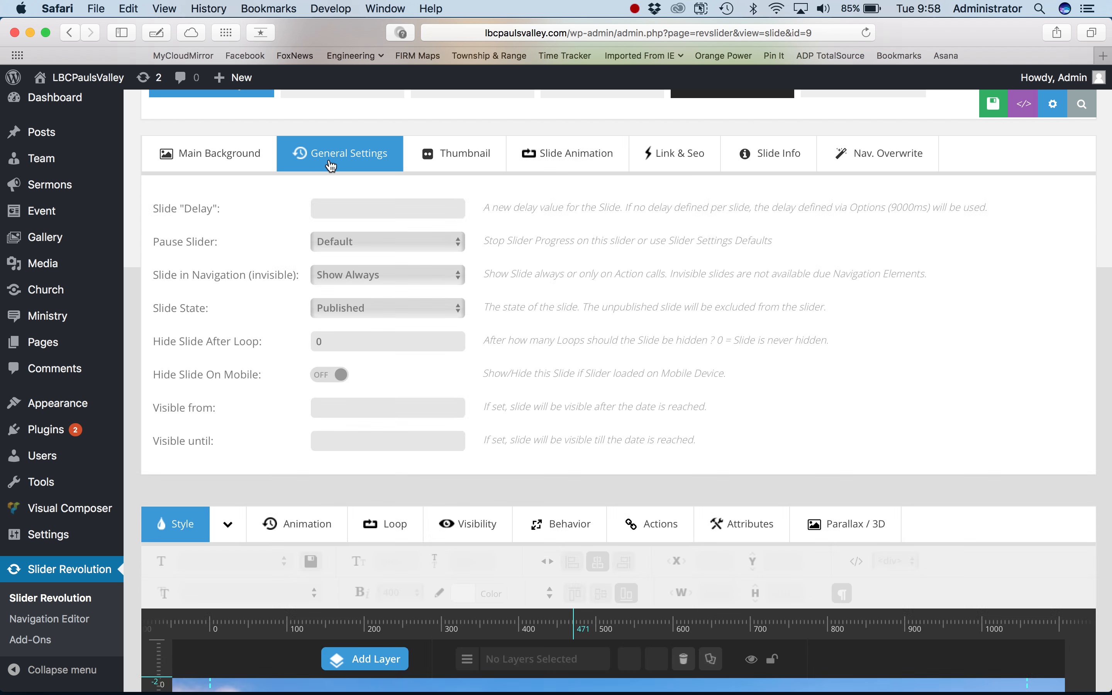
pyautogui.scroll(-10, 375, 235)
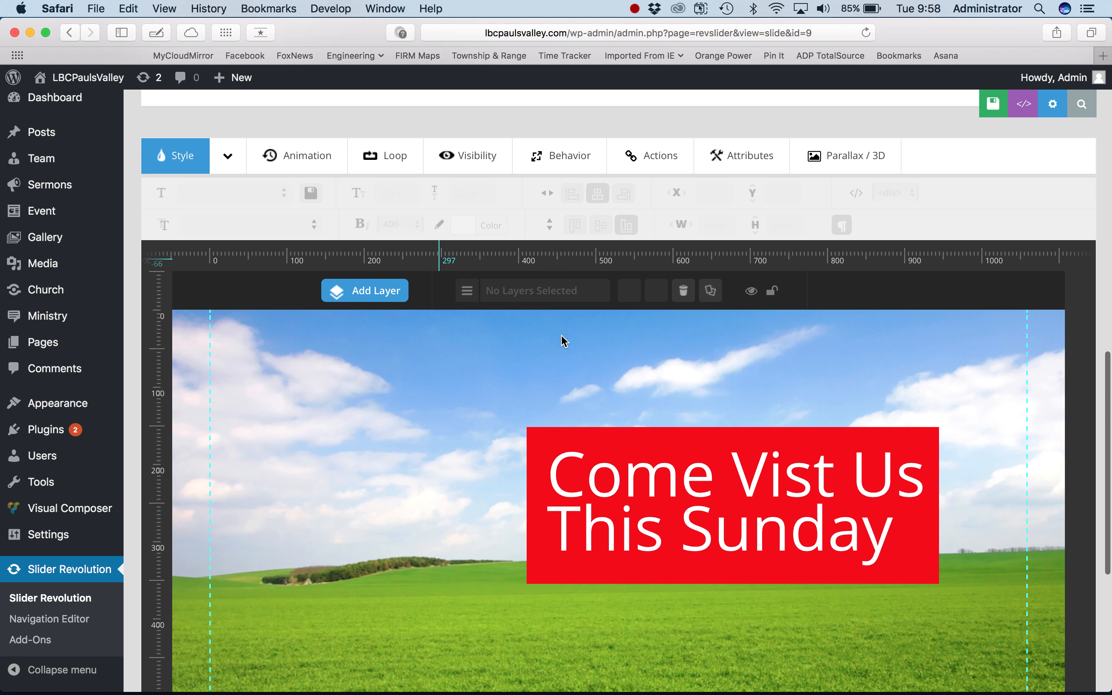
pyautogui.click(673, 479)
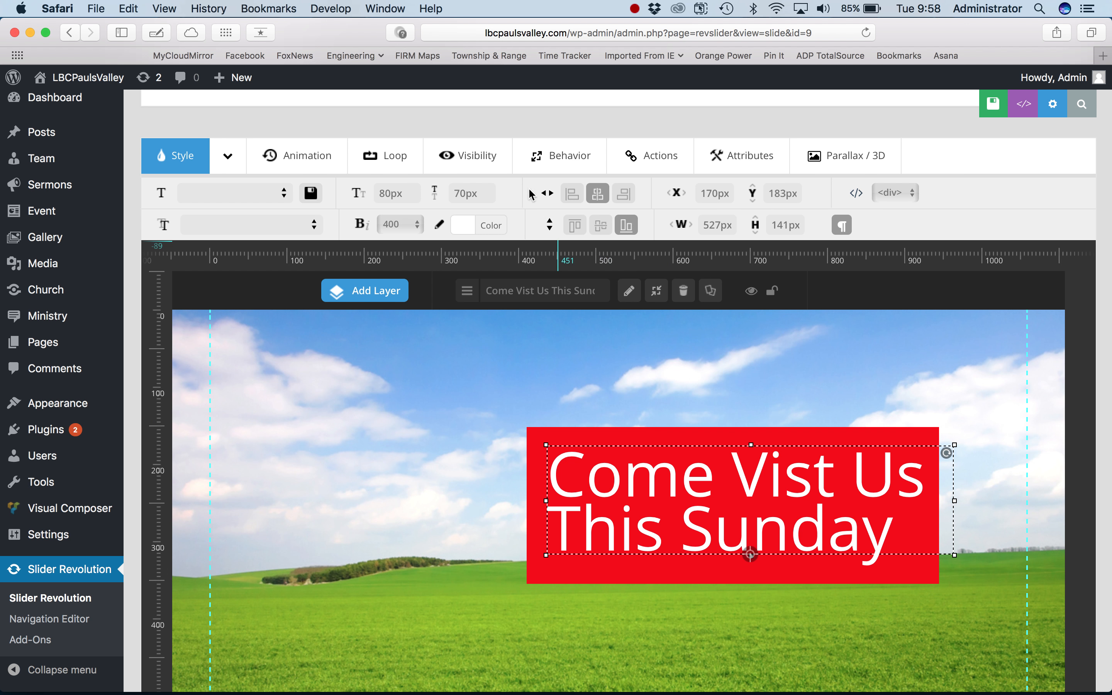
pyautogui.click(331, 159)
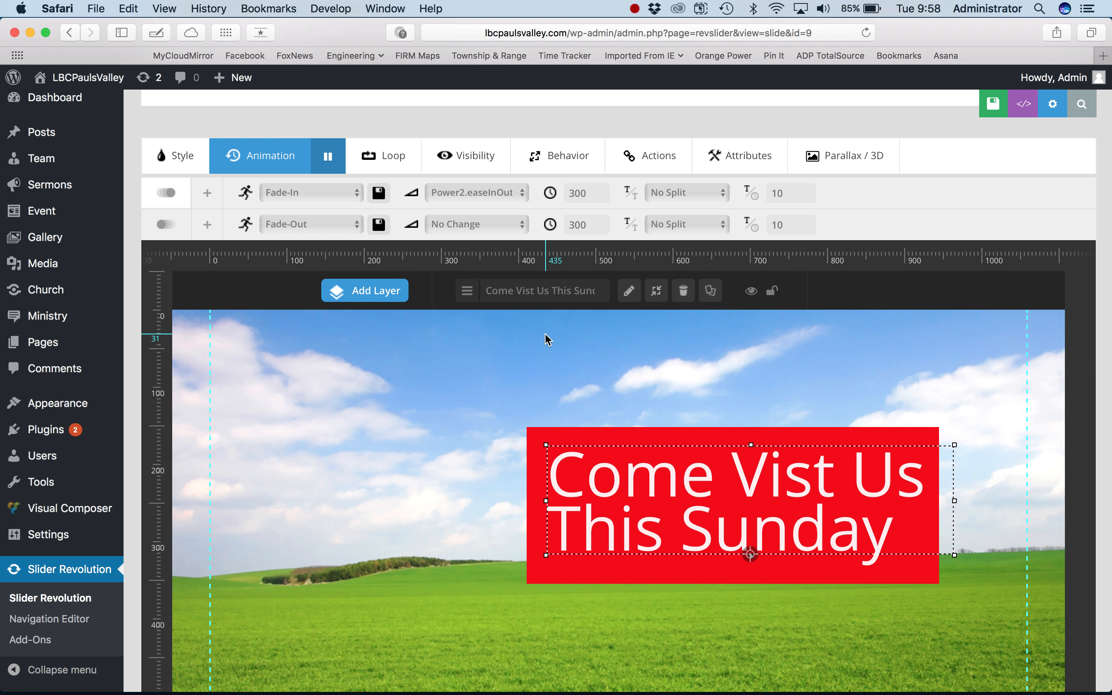
pyautogui.click(292, 203)
pyautogui.click(294, 197)
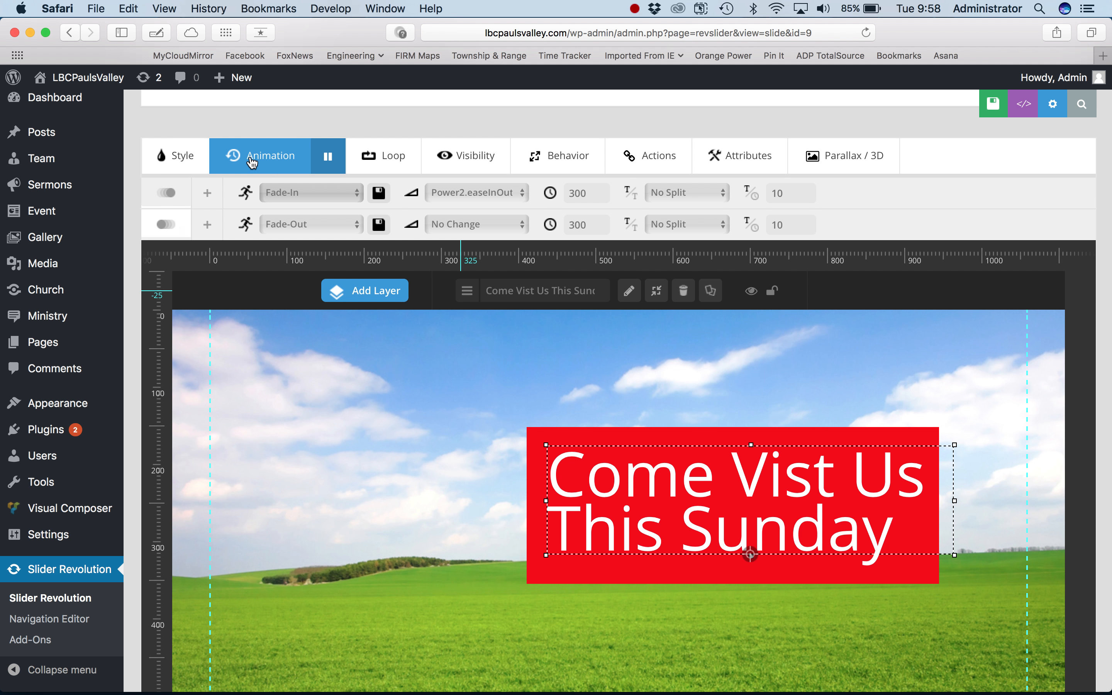
pyautogui.click(176, 159)
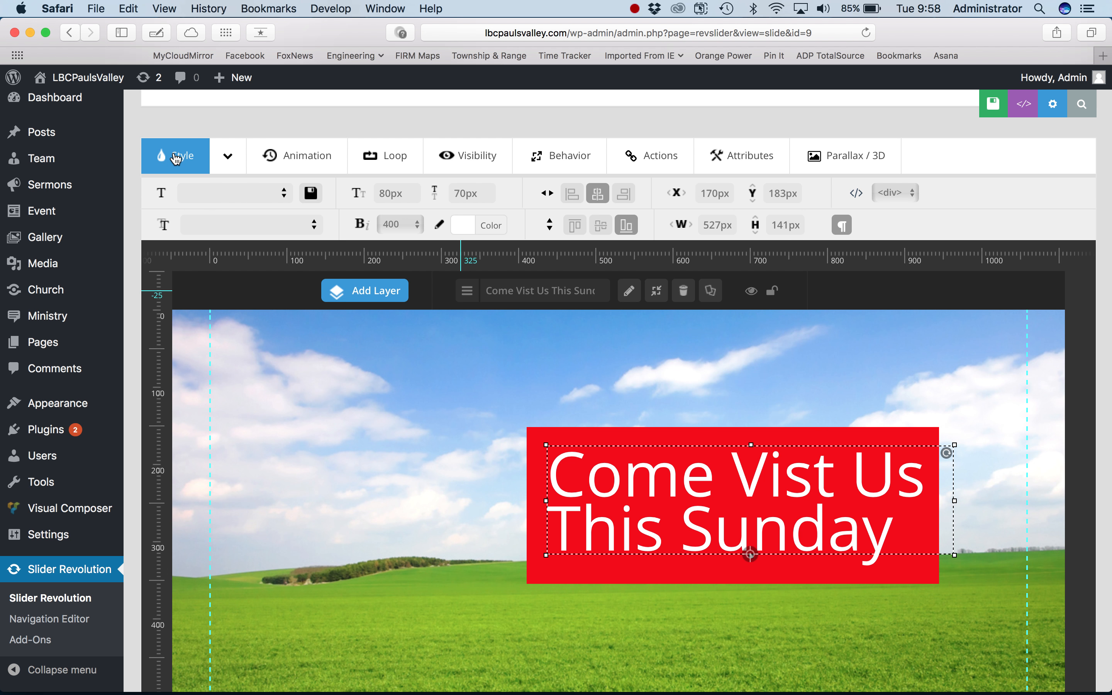
pyautogui.click(272, 161)
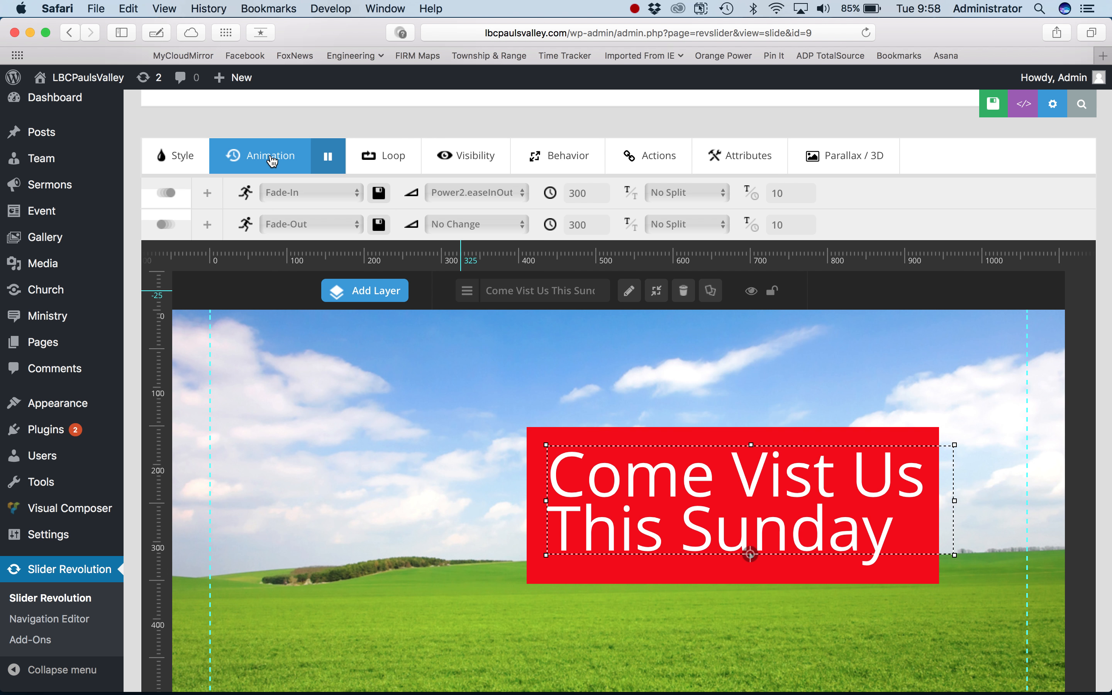
# Step: Try the LettersFlyInFromBottom and PopUpSmooth entrance animations on the "Come Vist Us This Sunday" text layer
pyautogui.click(325, 193)
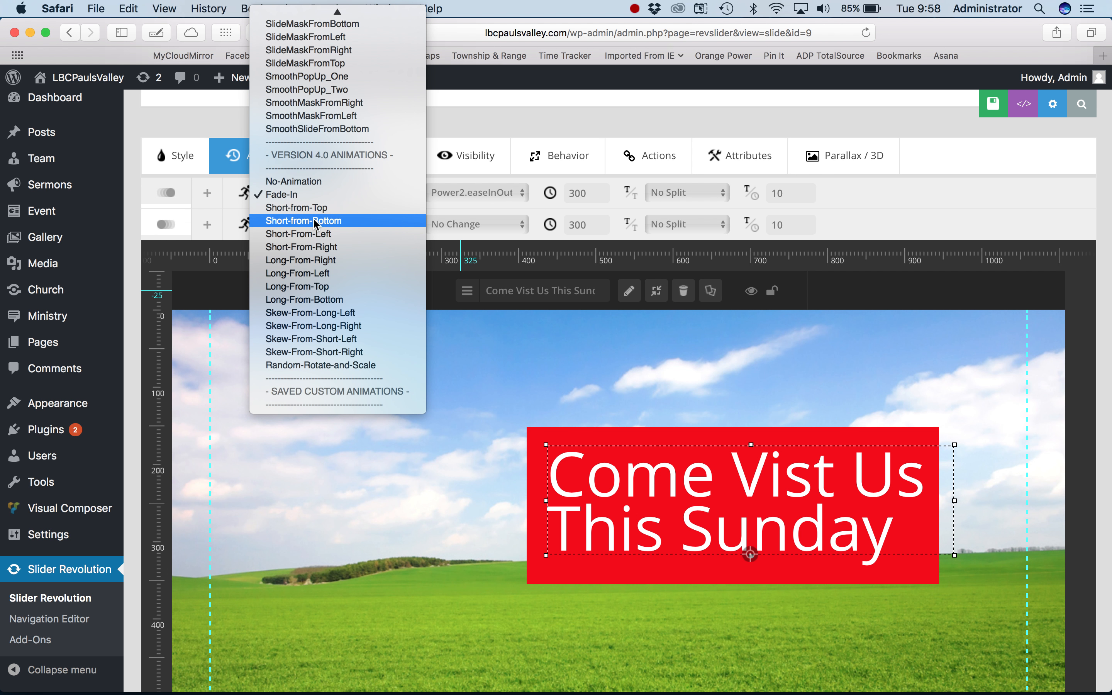
pyautogui.scroll(3, 316, 221)
pyautogui.scroll(4, 316, 224)
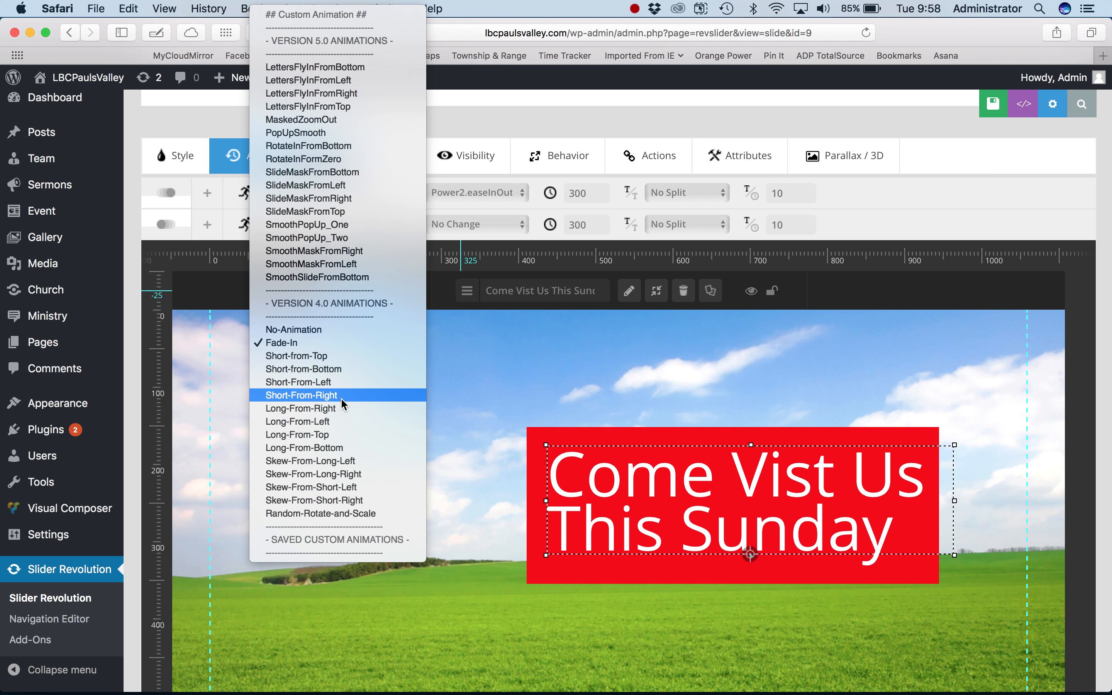
pyautogui.click(336, 67)
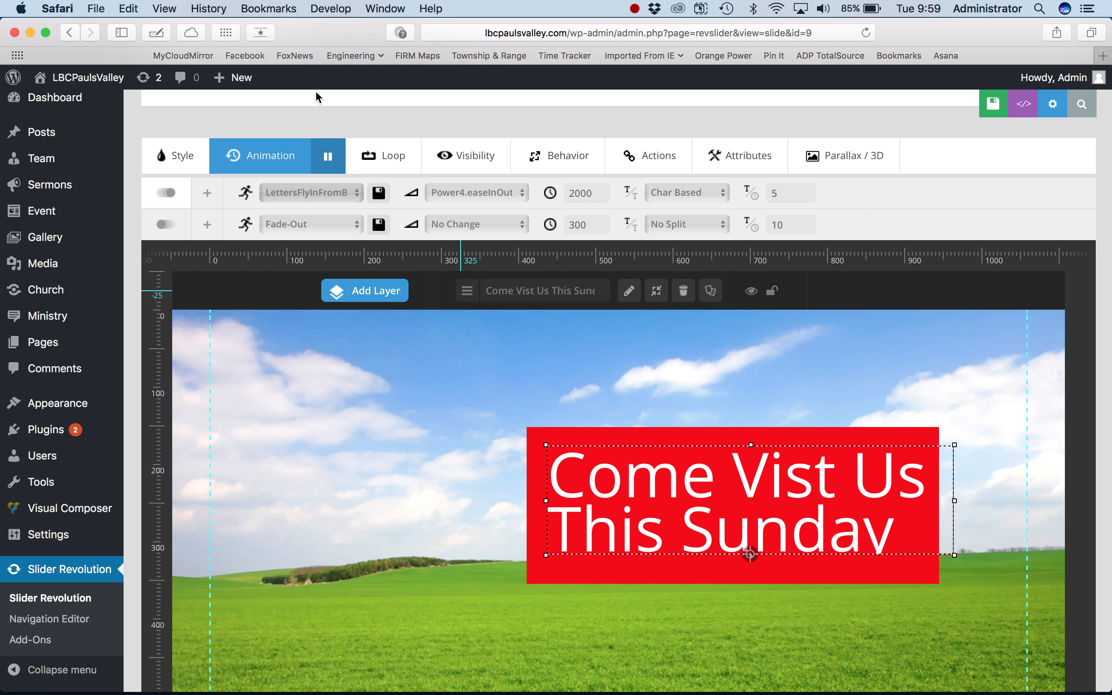
pyautogui.click(312, 196)
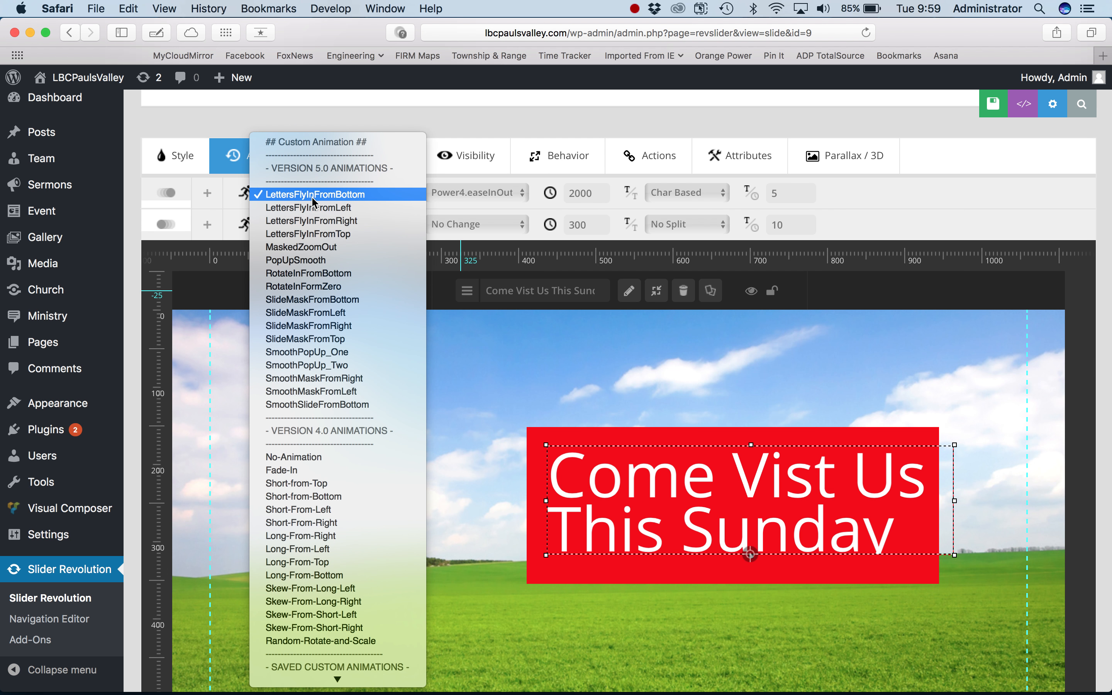
pyautogui.click(334, 260)
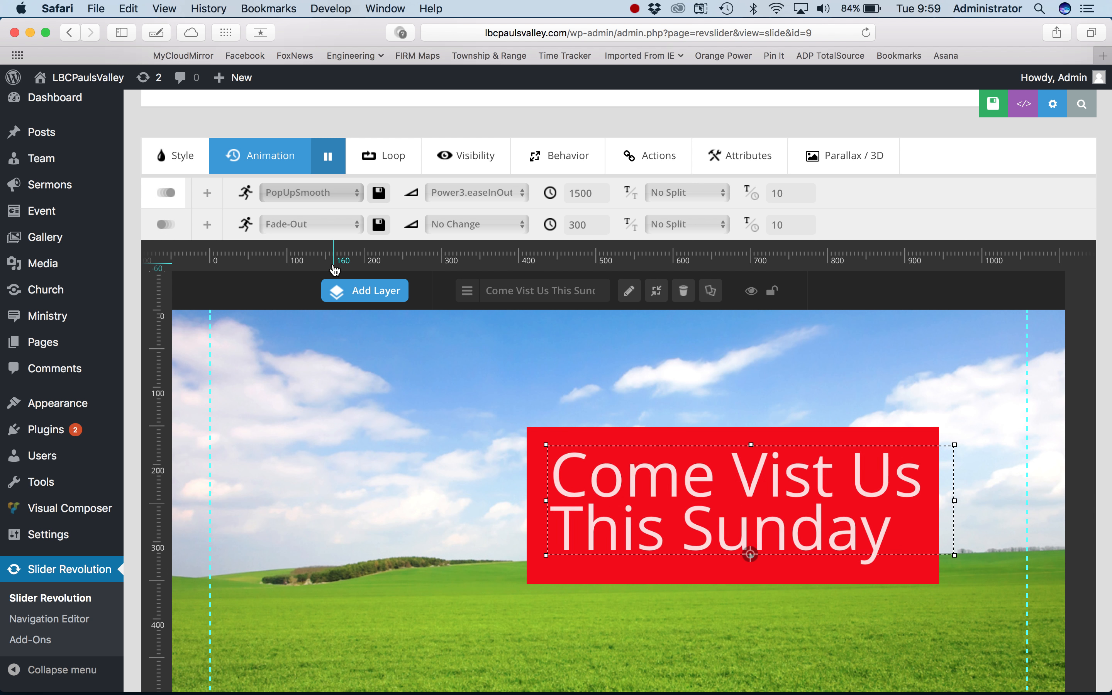
# Step: Set the text layer's entrance animation to Short-From-Right at a speed of 3000 ms and its exit animation to Fade-Out-Long
pyautogui.click(313, 195)
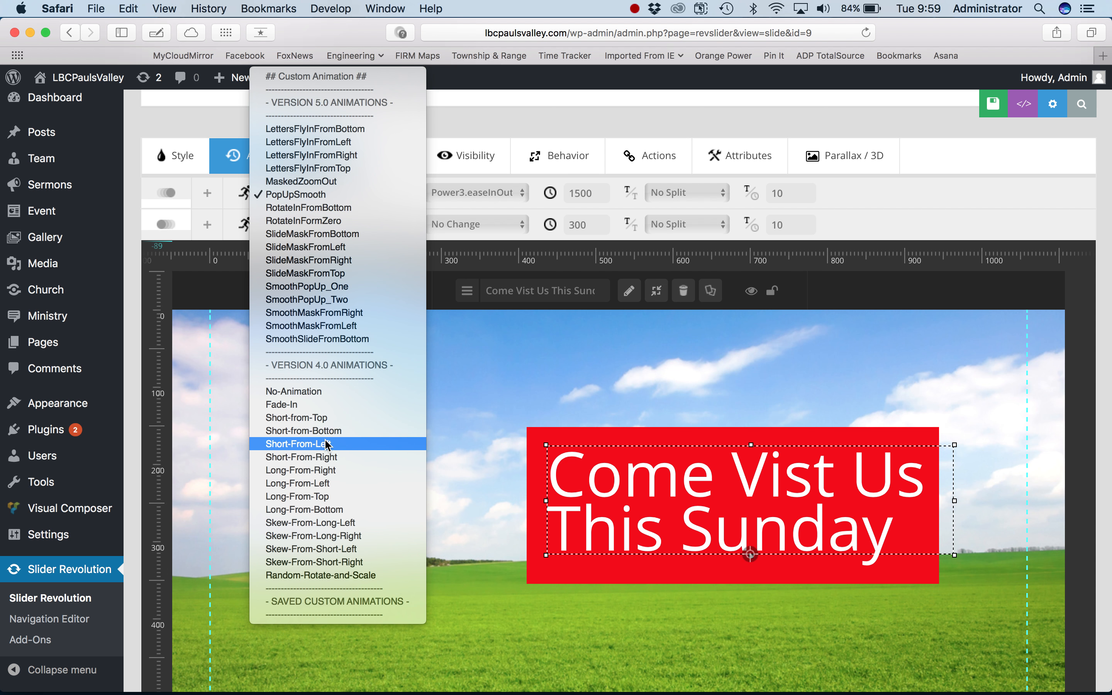
pyautogui.click(320, 458)
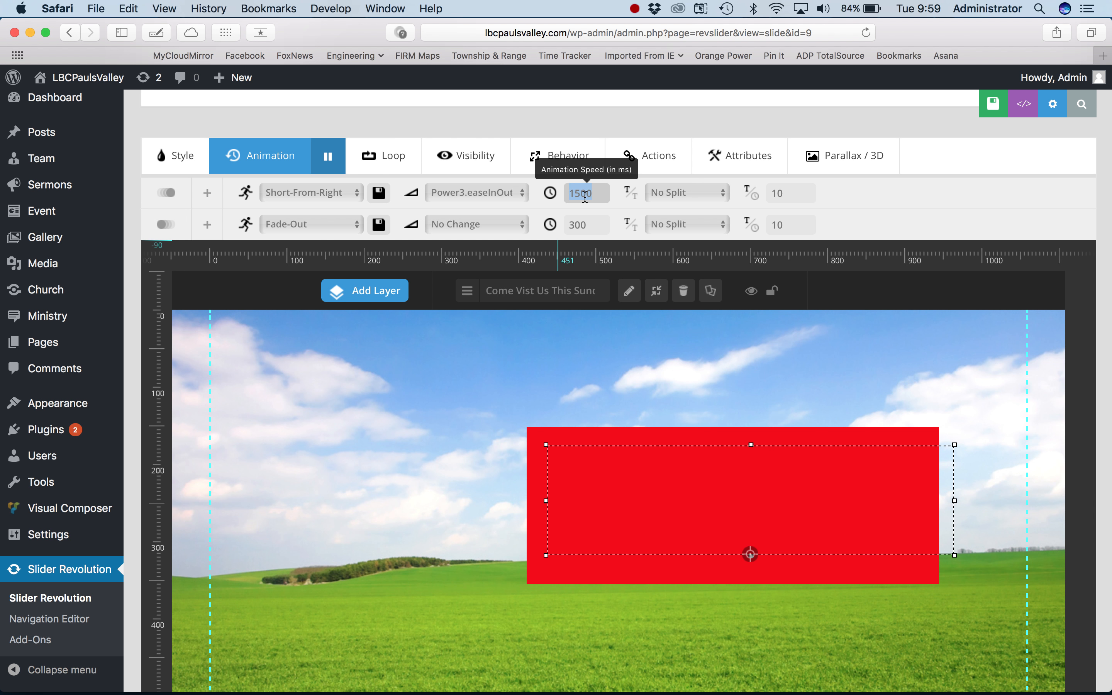
pyautogui.write('3000')
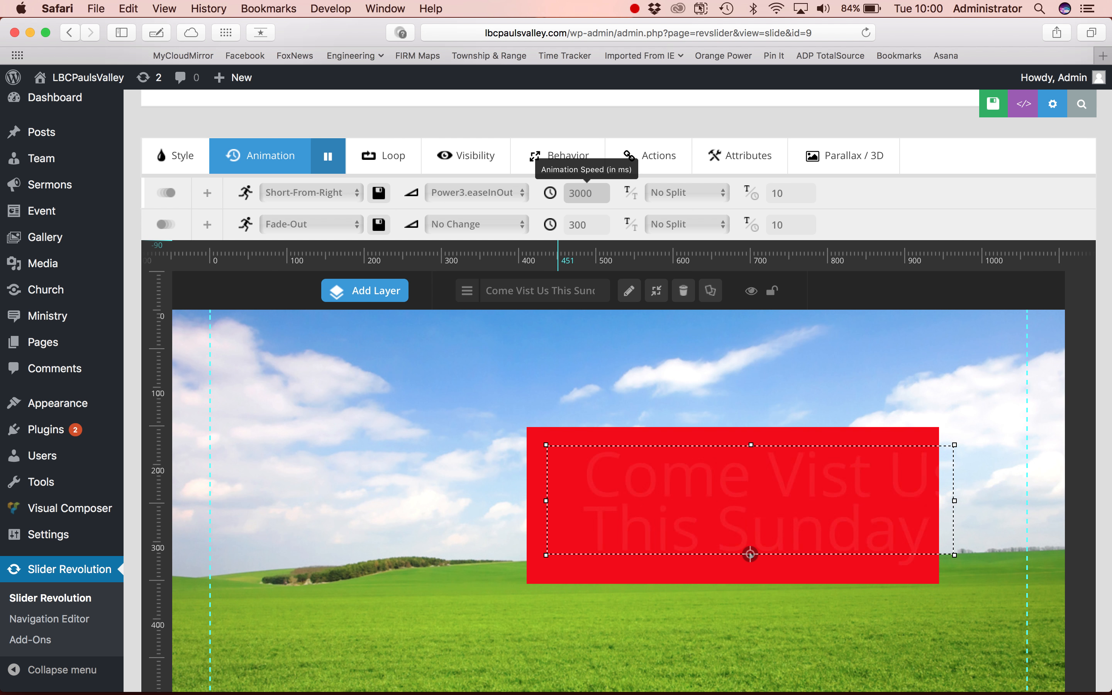
pyautogui.click(325, 225)
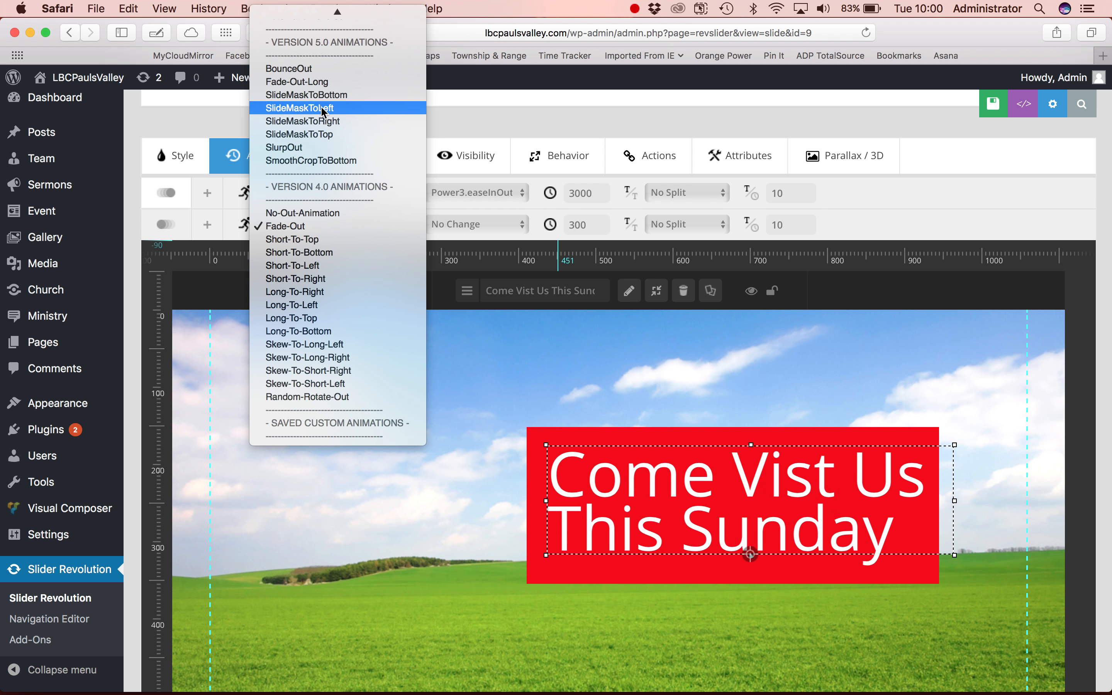
pyautogui.click(313, 83)
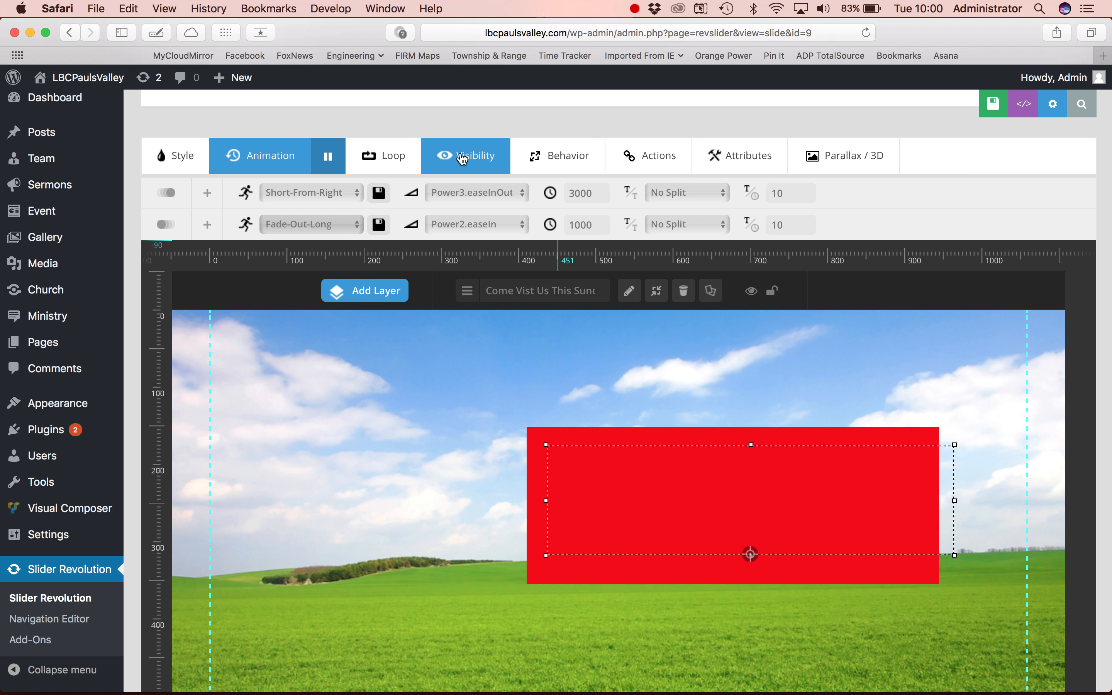
# Step: Adjust the text layer's timeline bar to an end time of 8900 ms and an end speed of 650 ms
pyautogui.scroll(-7, 463, 159)
pyautogui.scroll(-1, 462, 155)
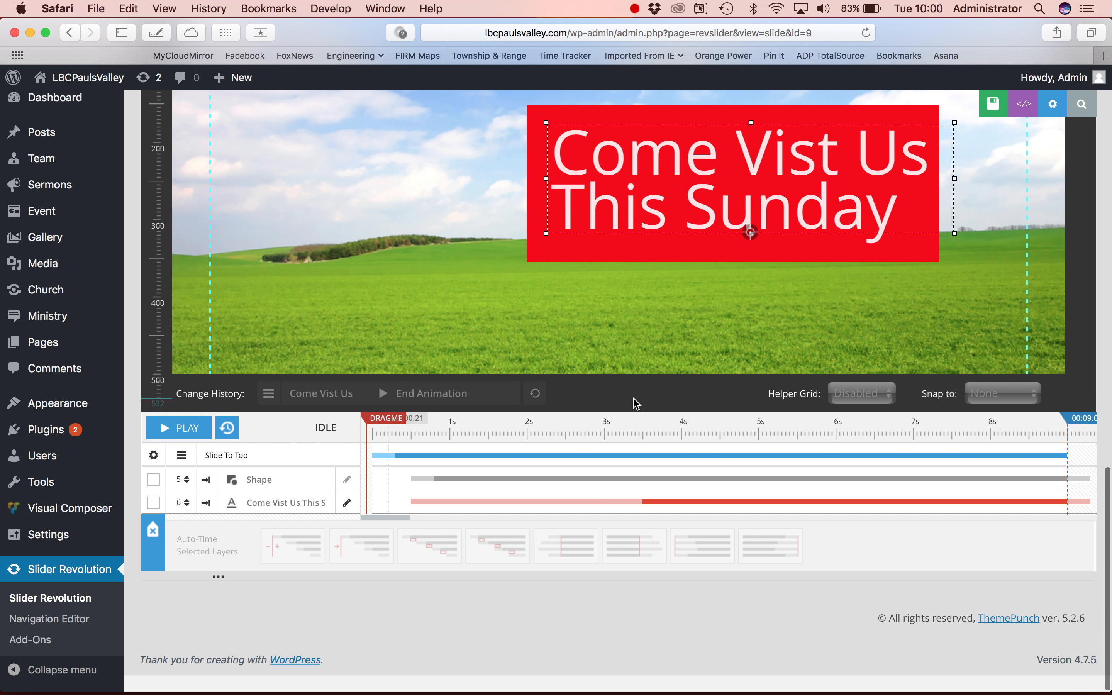
pyautogui.moveTo(1030, 506)
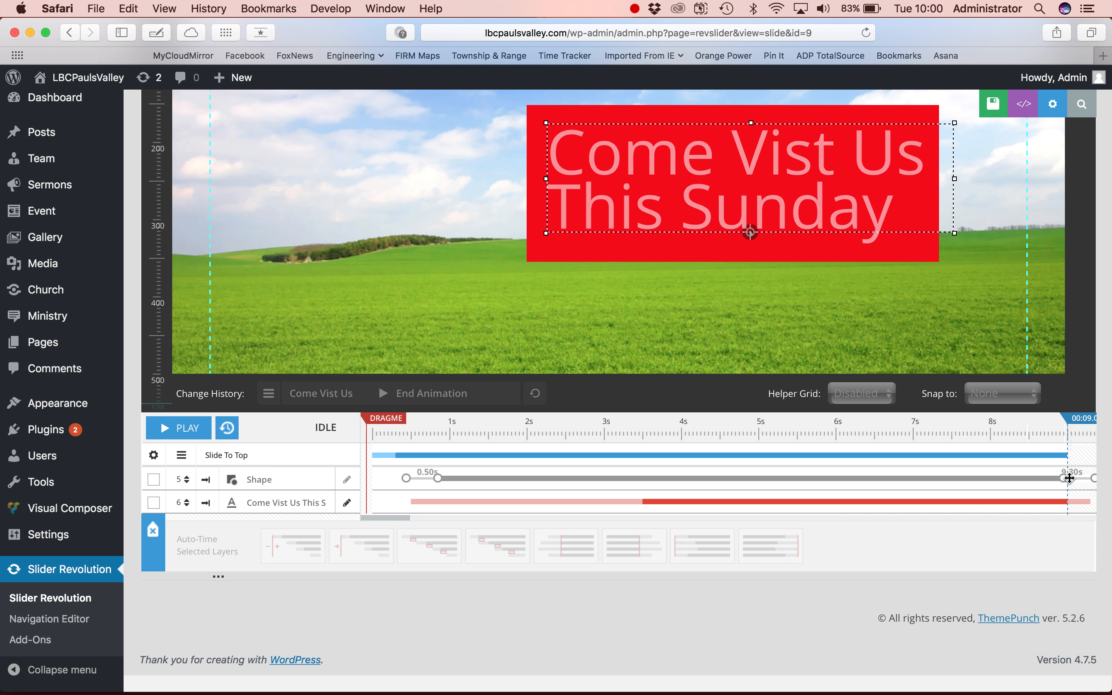
pyautogui.moveTo(1070, 502)
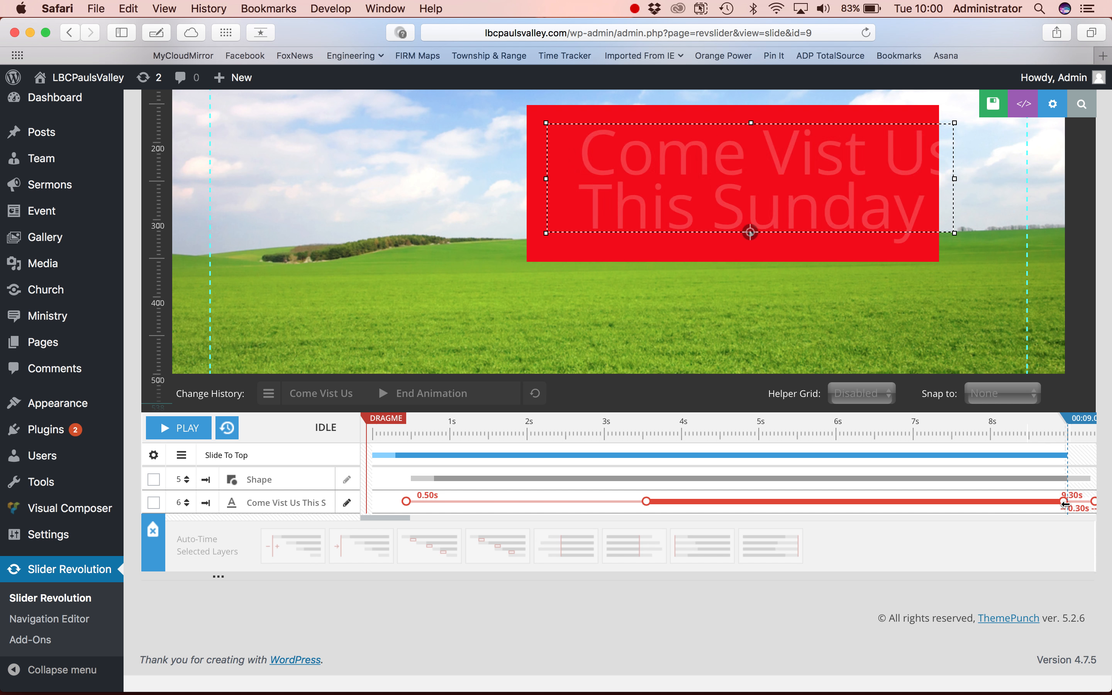
pyautogui.doubleClick(1047, 504)
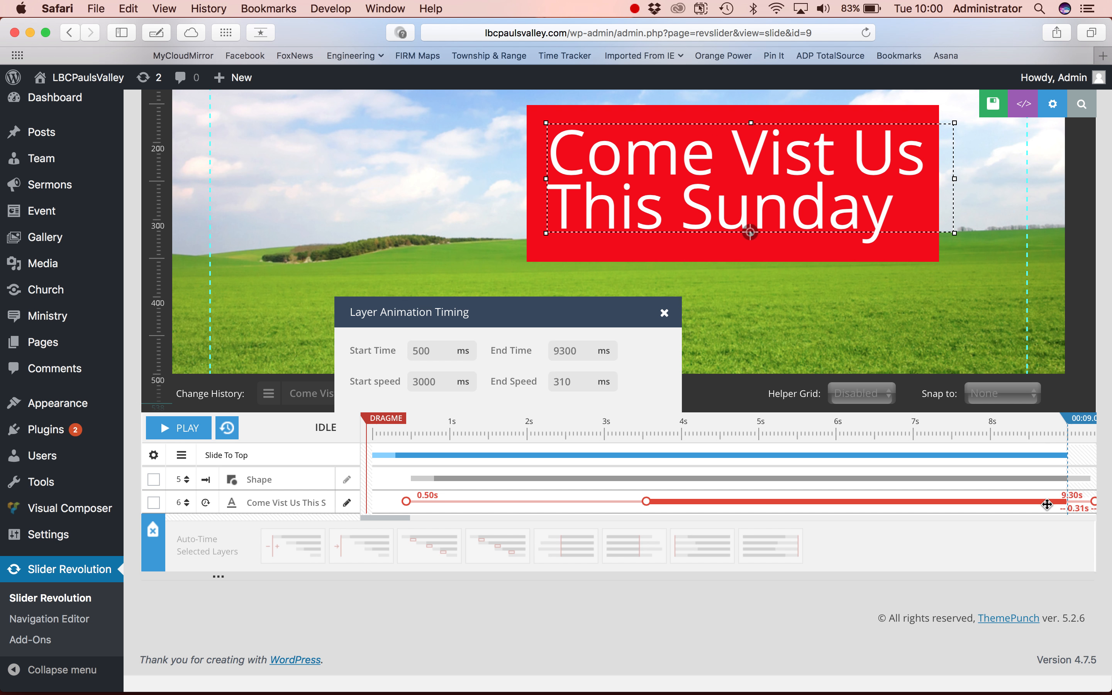
pyautogui.moveTo(1047, 504); pyautogui.dragTo(1037, 504)
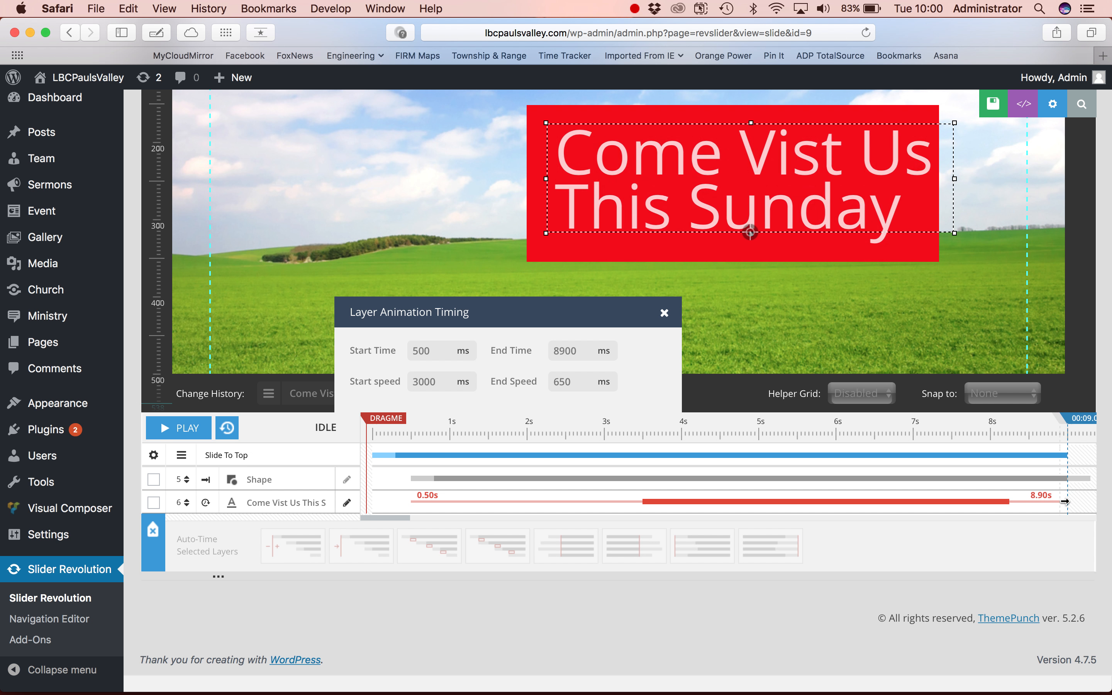
pyautogui.moveTo(1064, 502); pyautogui.dragTo(1024, 502)
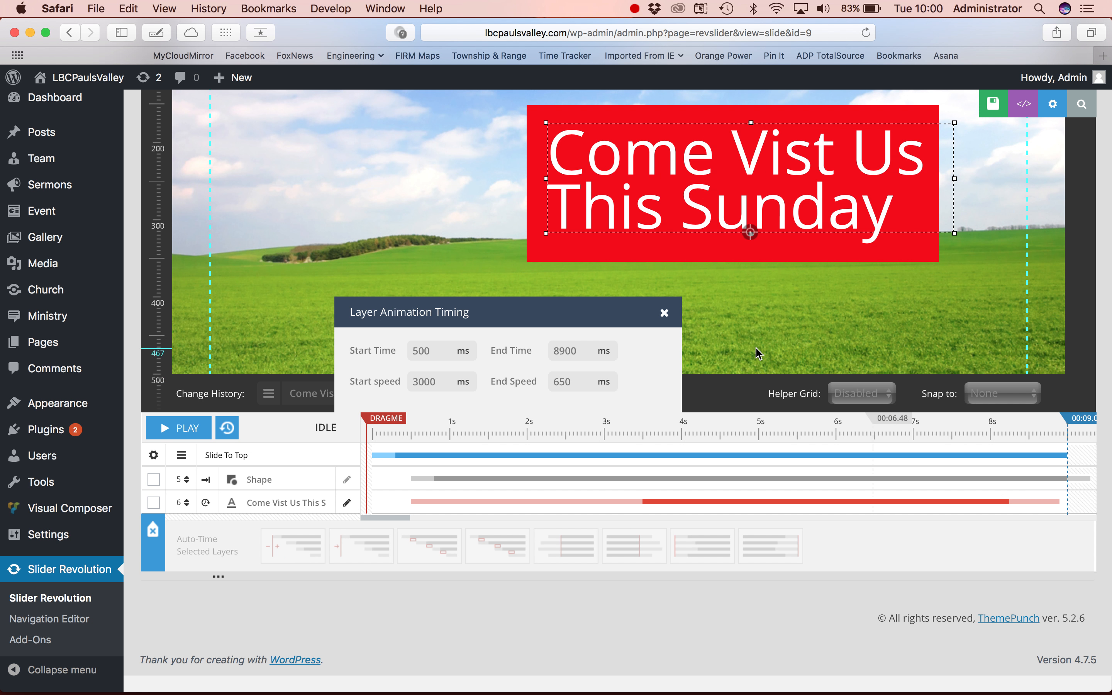
pyautogui.click(665, 314)
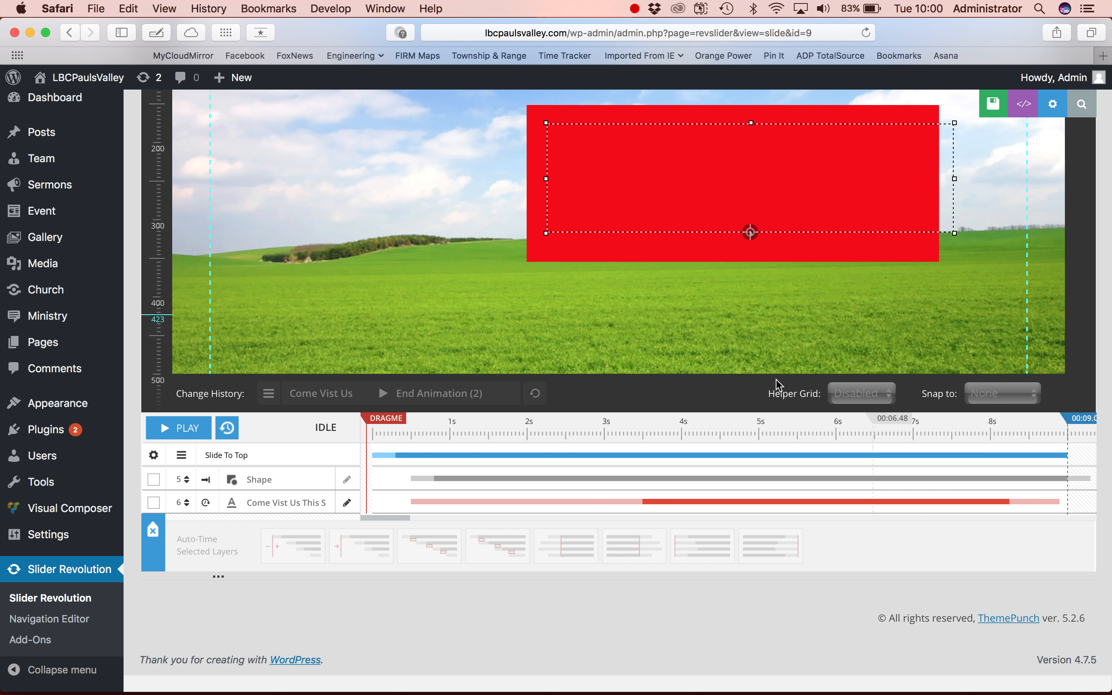
# Step: Select the red shape layer behind the text and set its entrance animation to RotateInFormZero
pyautogui.scroll(3, 793, 384)
pyautogui.scroll(5, 793, 384)
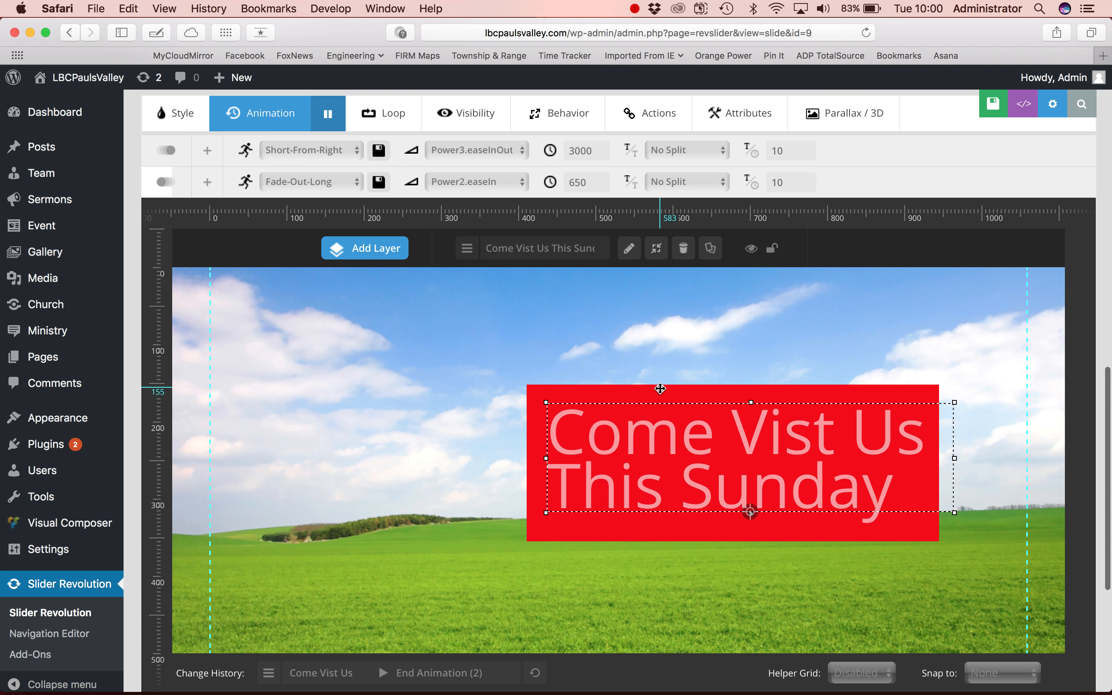
pyautogui.click(652, 390)
pyautogui.scroll(1, 637, 392)
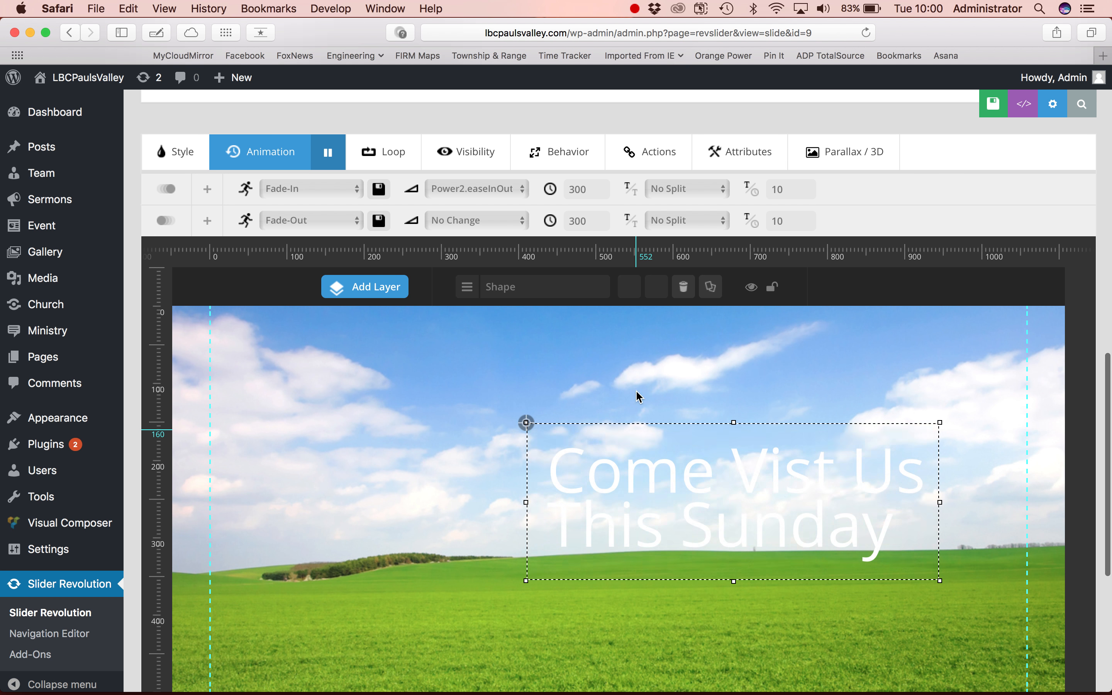
pyautogui.scroll(2, 315, 256)
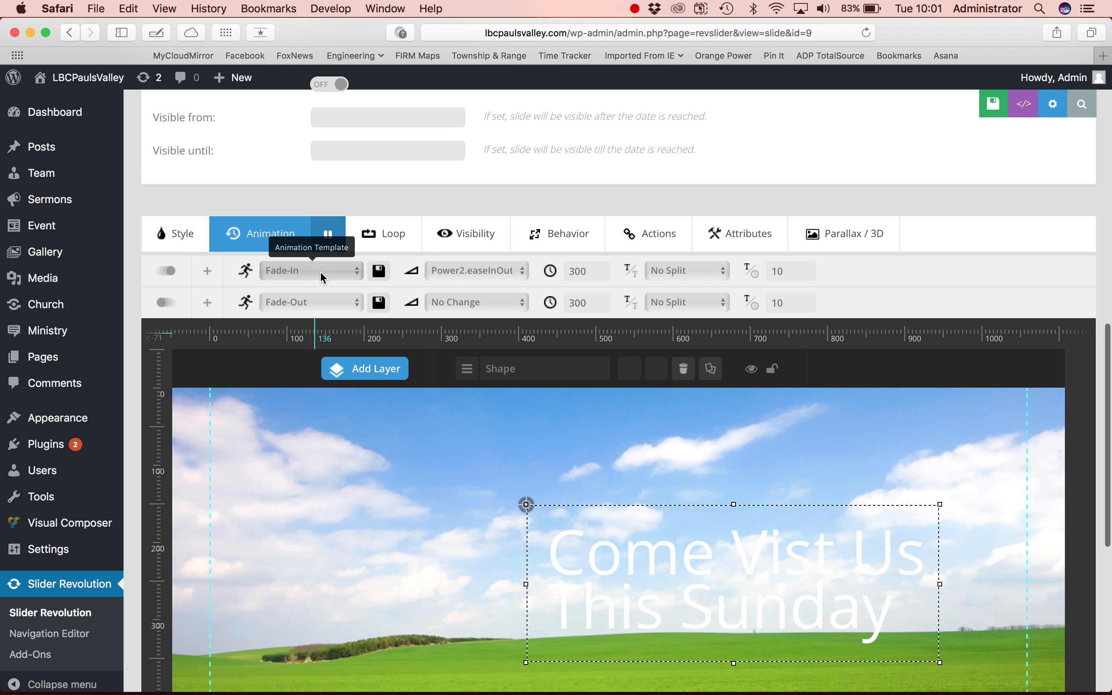
pyautogui.click(320, 272)
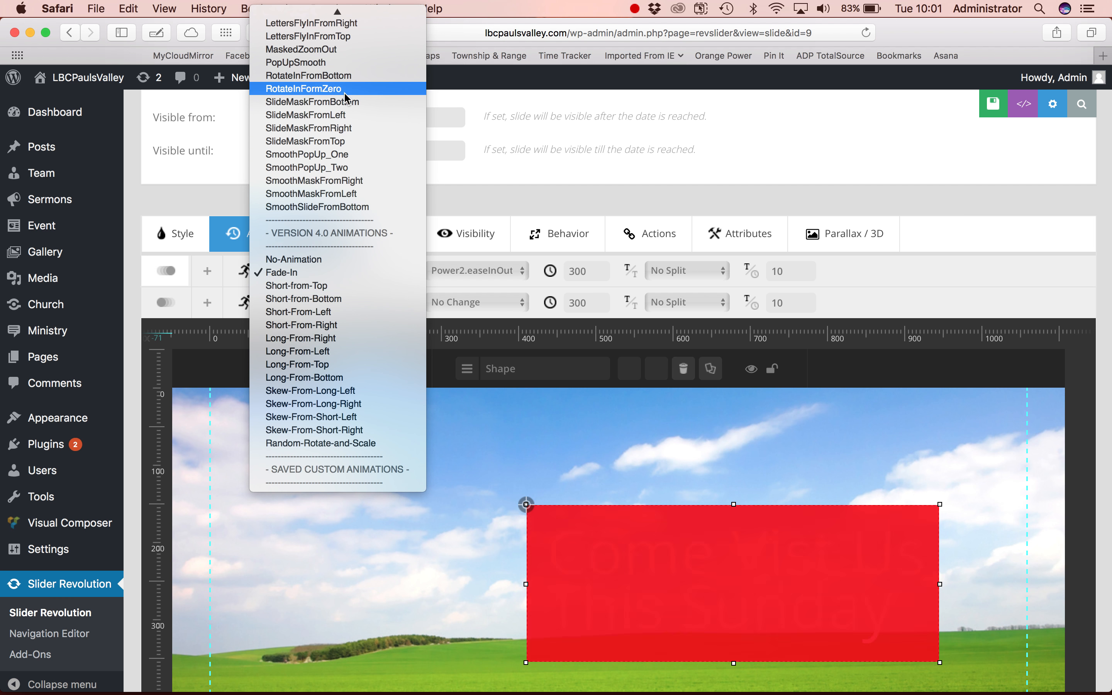
pyautogui.click(344, 91)
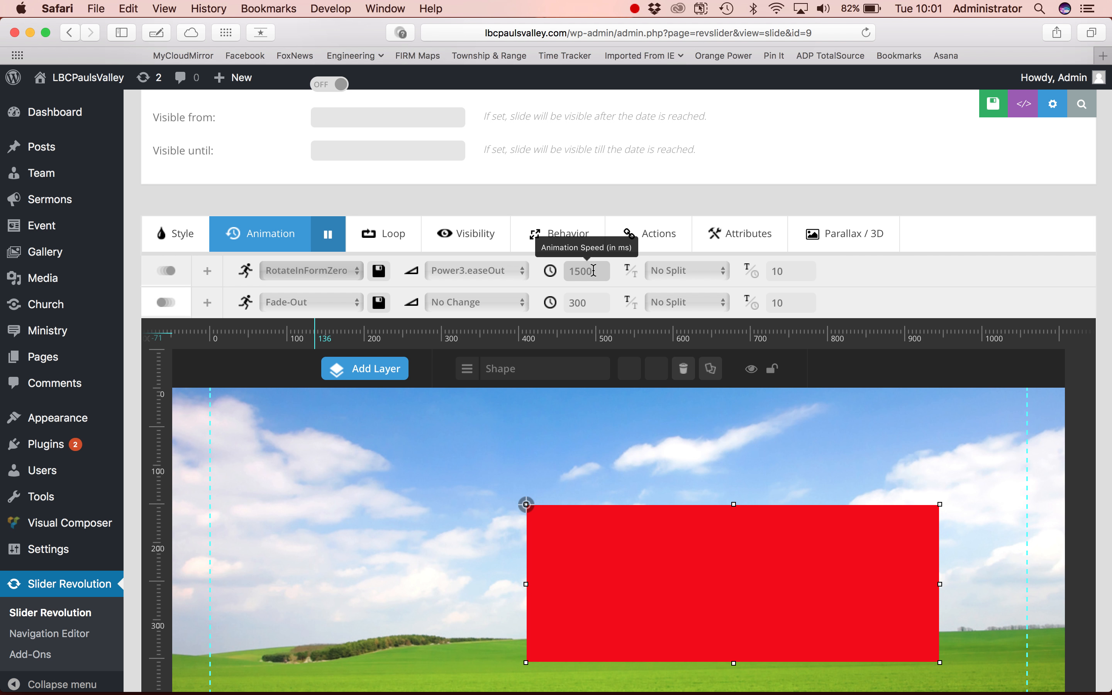
# Step: Review the slide thumbnails, the slide's general settings, the shape's animation settings and the layer timeline
pyautogui.scroll(10, 593, 271)
pyautogui.moveTo(623, 252)
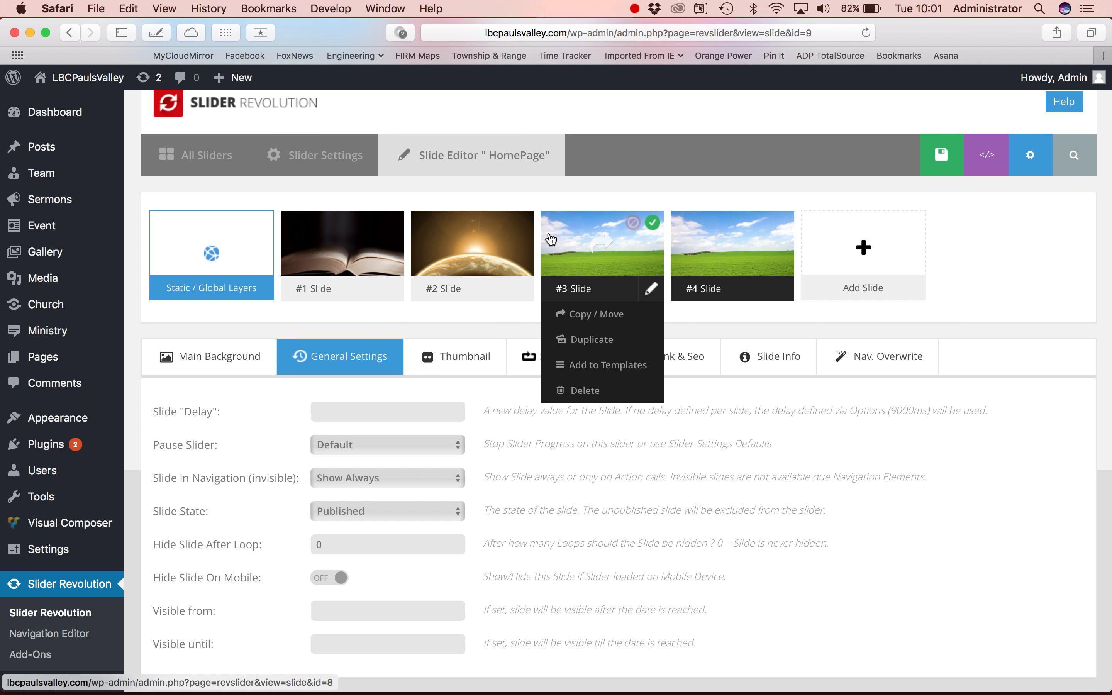
pyautogui.scroll(-5, 551, 239)
pyautogui.scroll(-3, 551, 238)
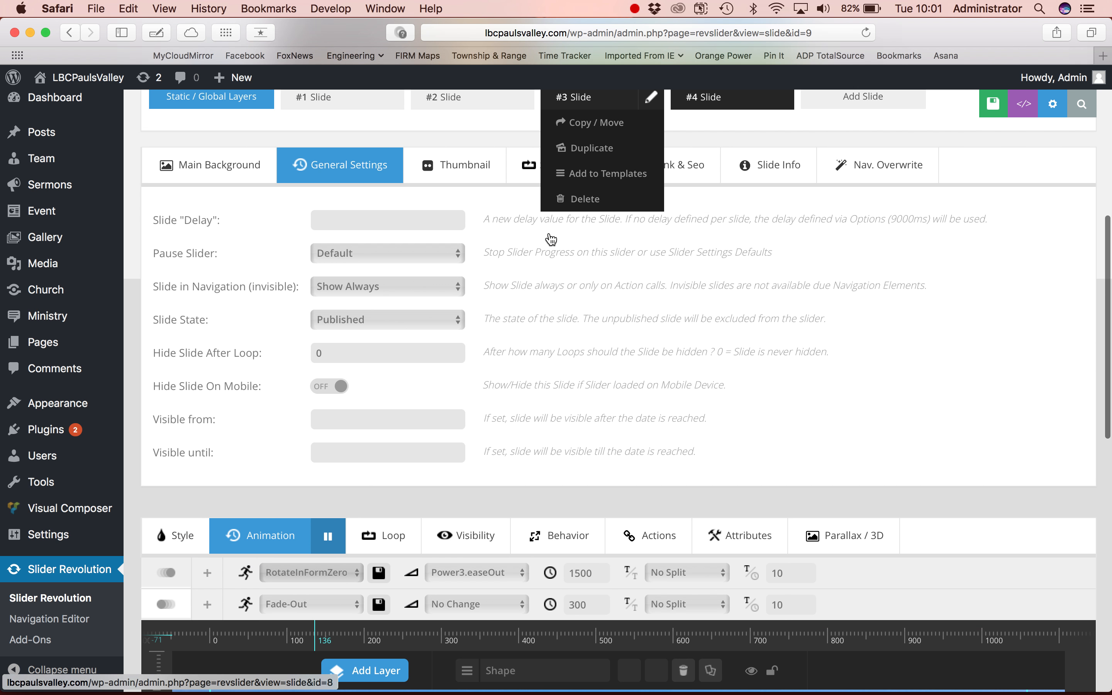
pyautogui.scroll(4, 549, 231)
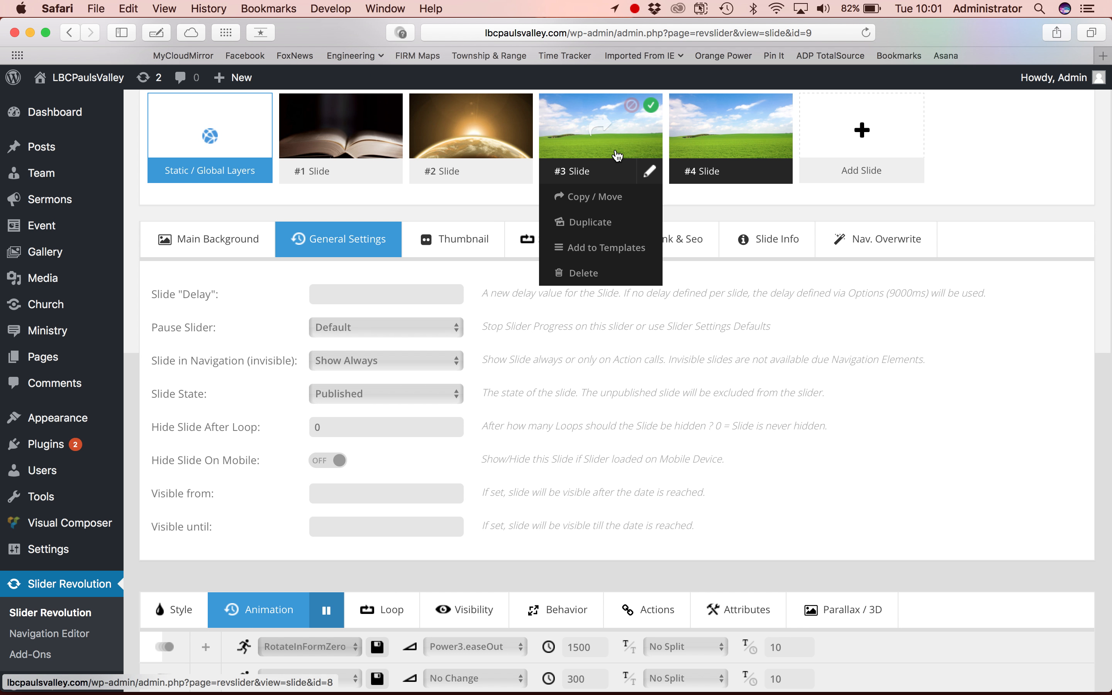
pyautogui.scroll(-5, 617, 156)
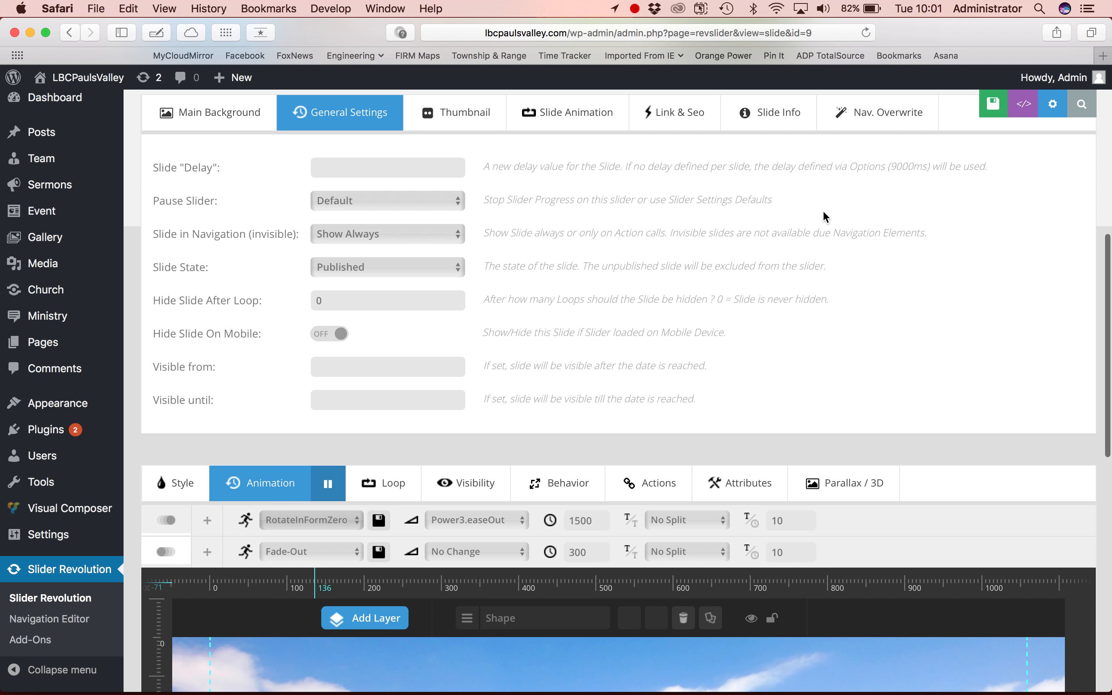
pyautogui.scroll(-1, 824, 212)
pyautogui.scroll(-10, 823, 210)
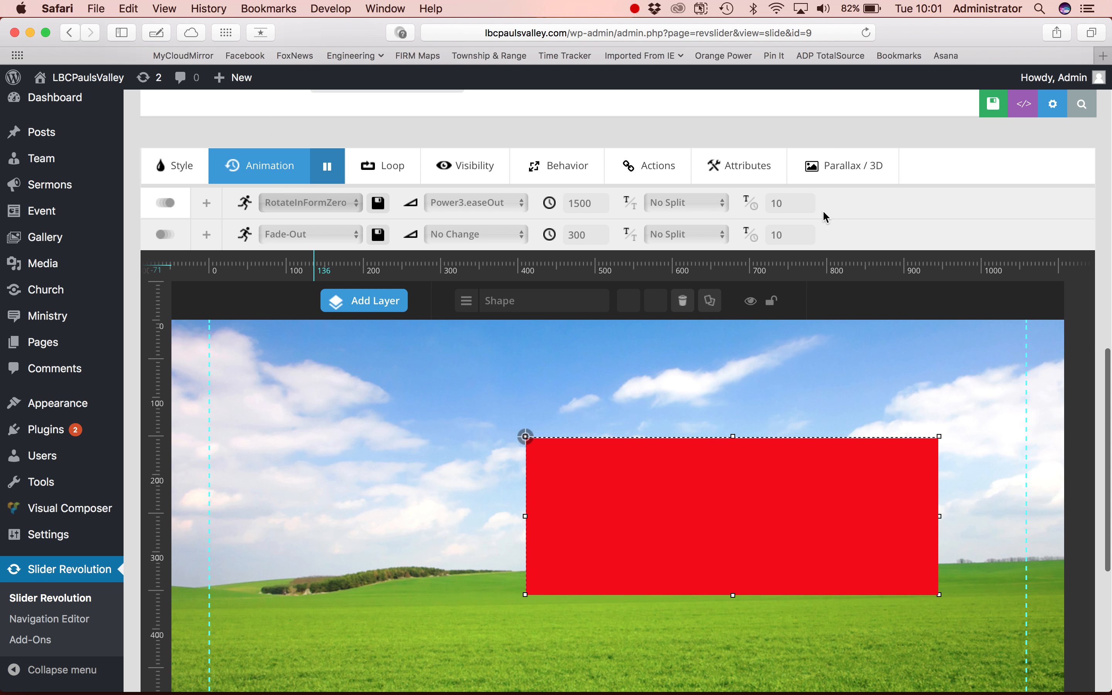
pyautogui.scroll(-10, 823, 210)
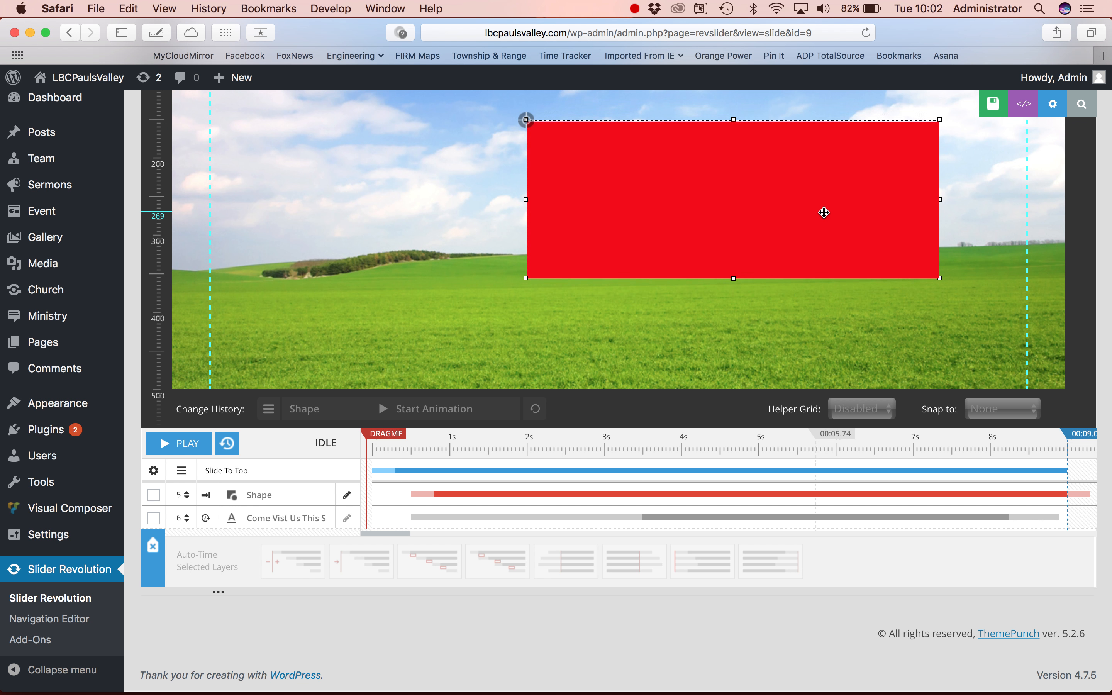
pyautogui.scroll(5, 825, 212)
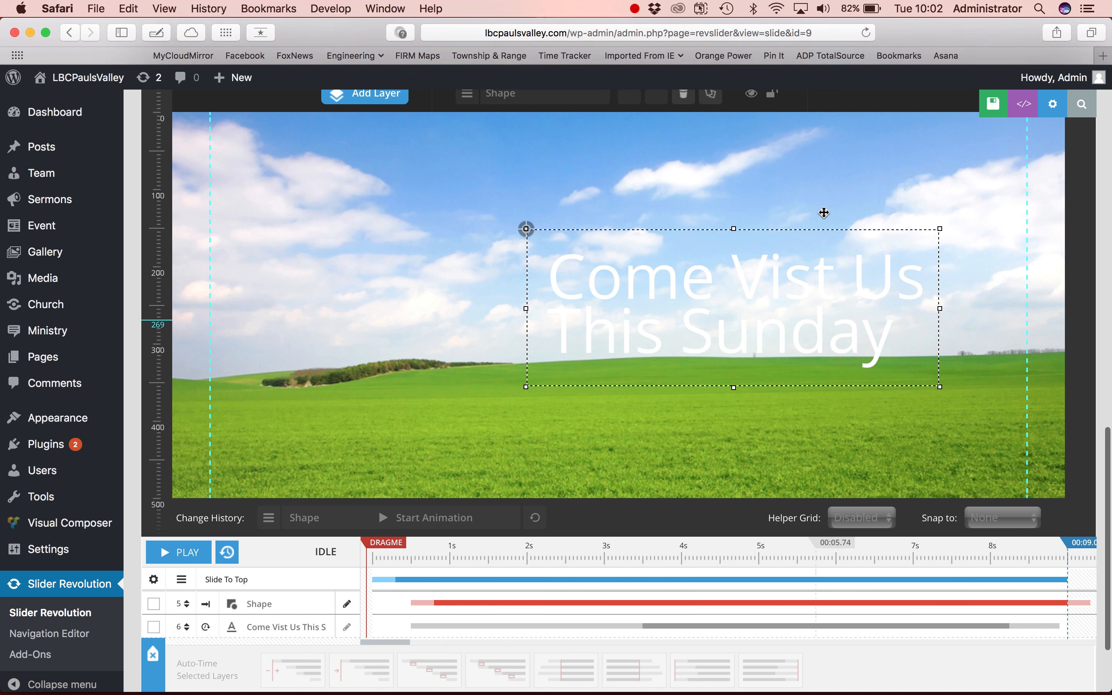
pyautogui.scroll(2, 827, 216)
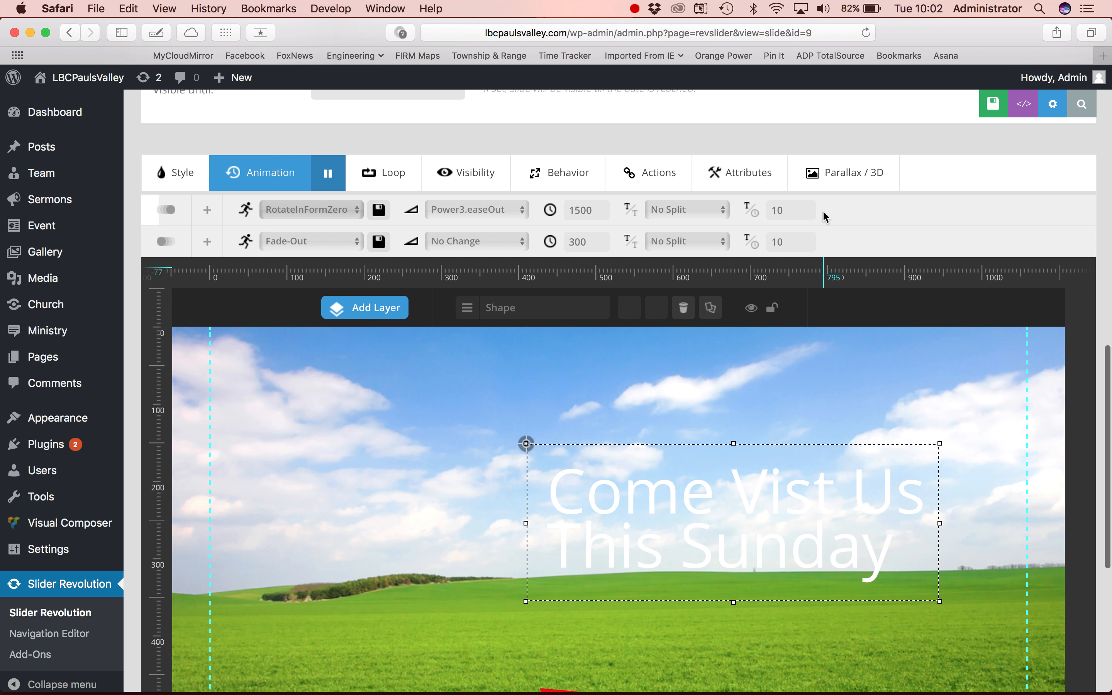
pyautogui.scroll(15, 823, 210)
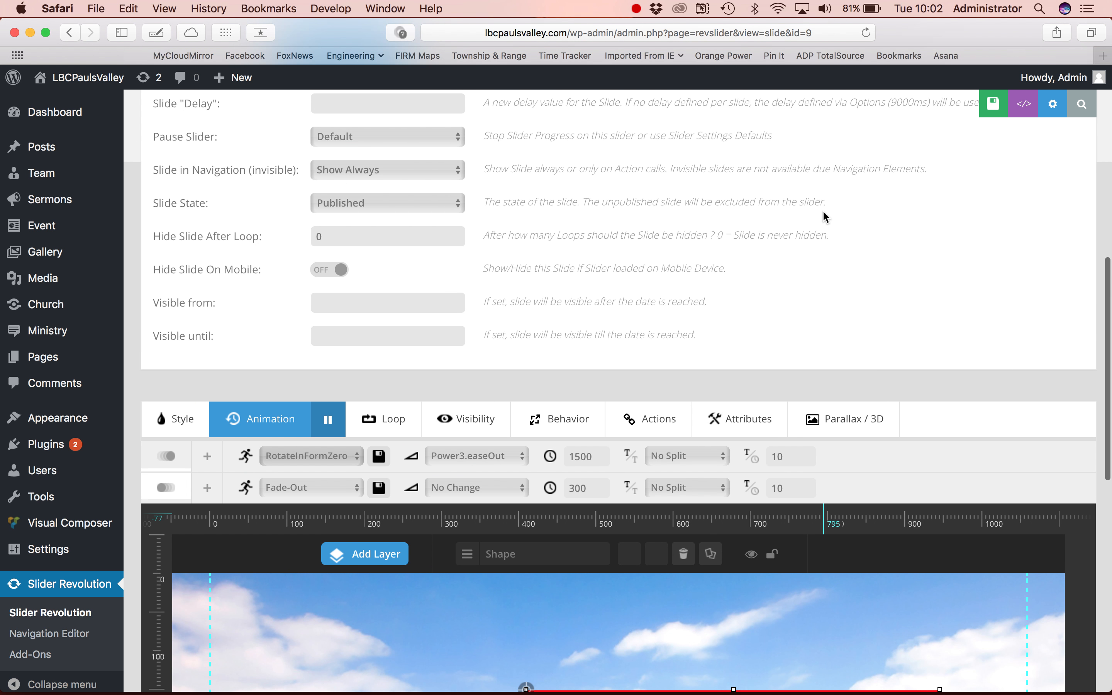
pyautogui.scroll(11, 823, 210)
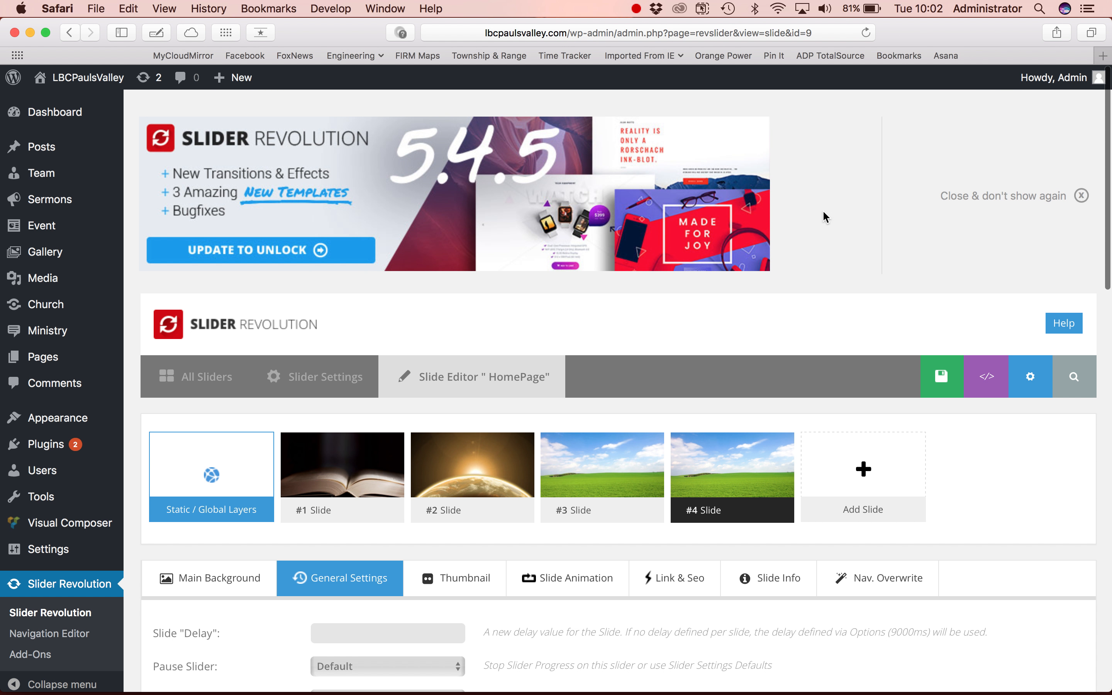
pyautogui.scroll(-3, 880, 252)
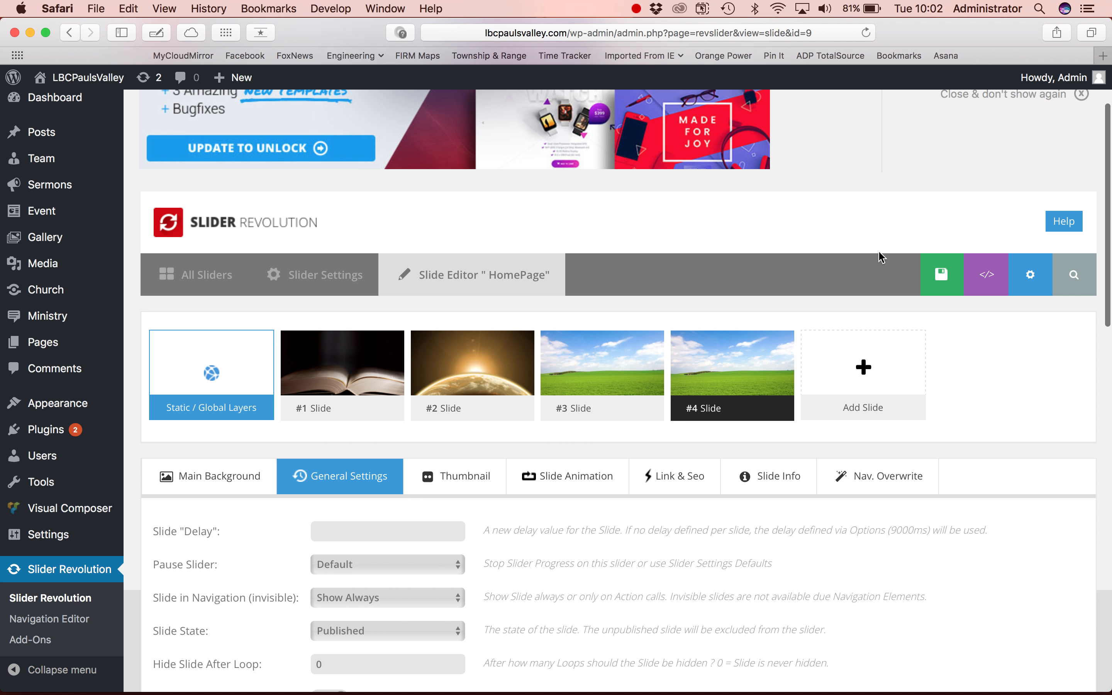
pyautogui.scroll(-3, 886, 250)
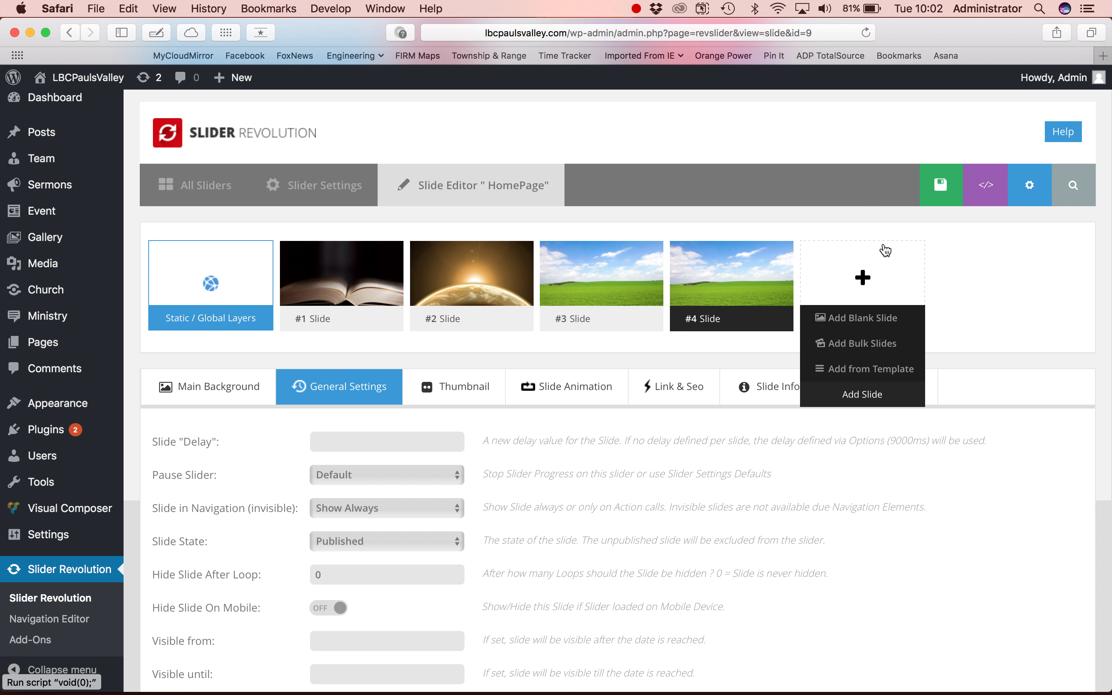